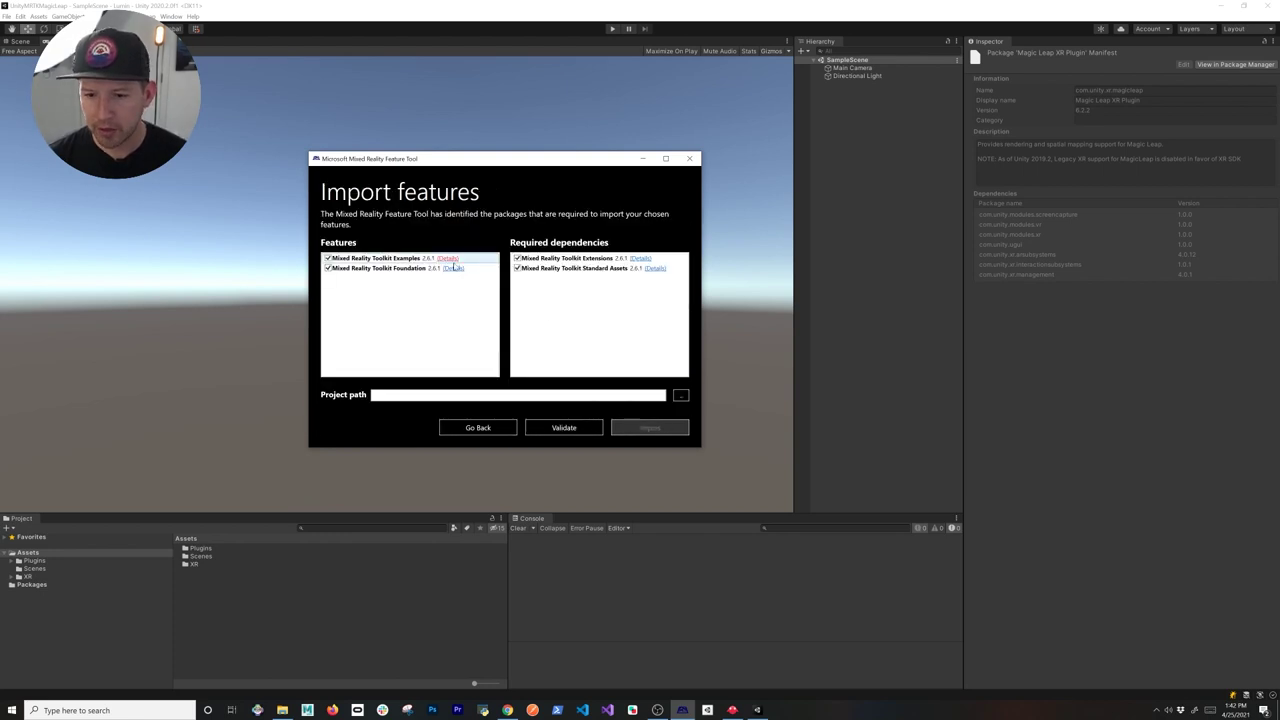
- Set the Feature Tool's project path to the UnityMRTKMagicLeap folder under Code
click(680, 395)
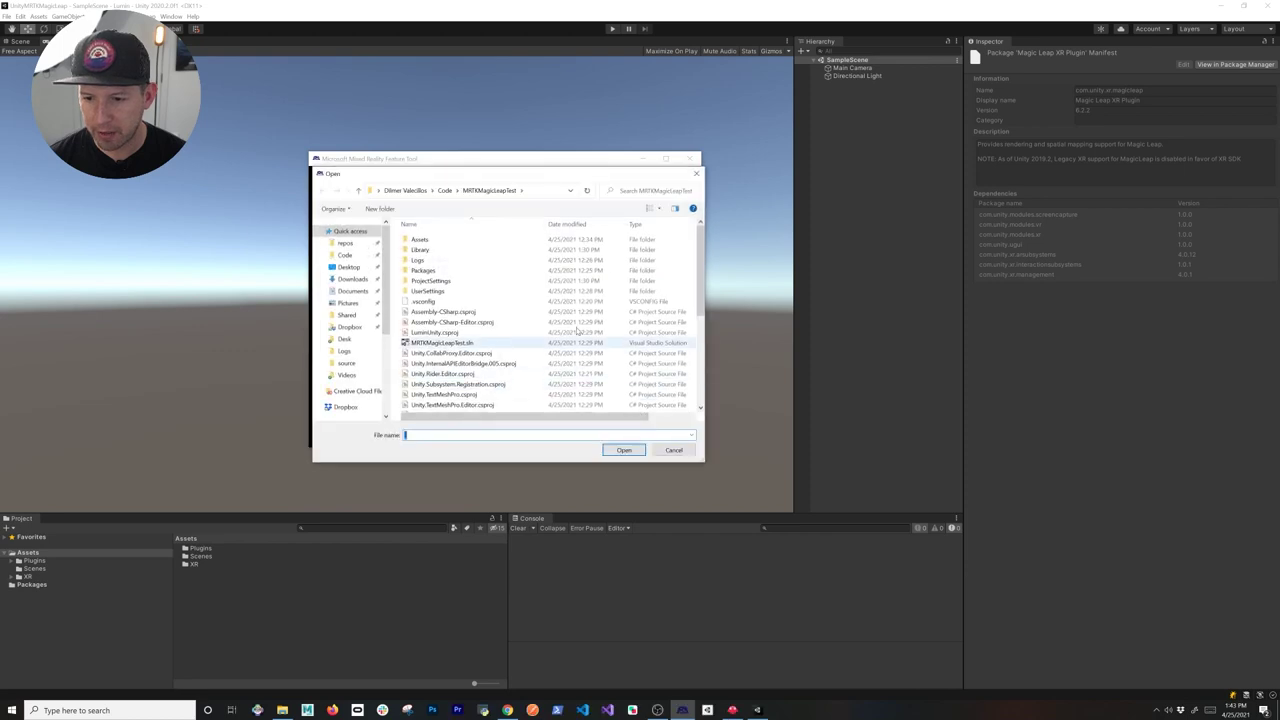
click(444, 190)
double_click(448, 251)
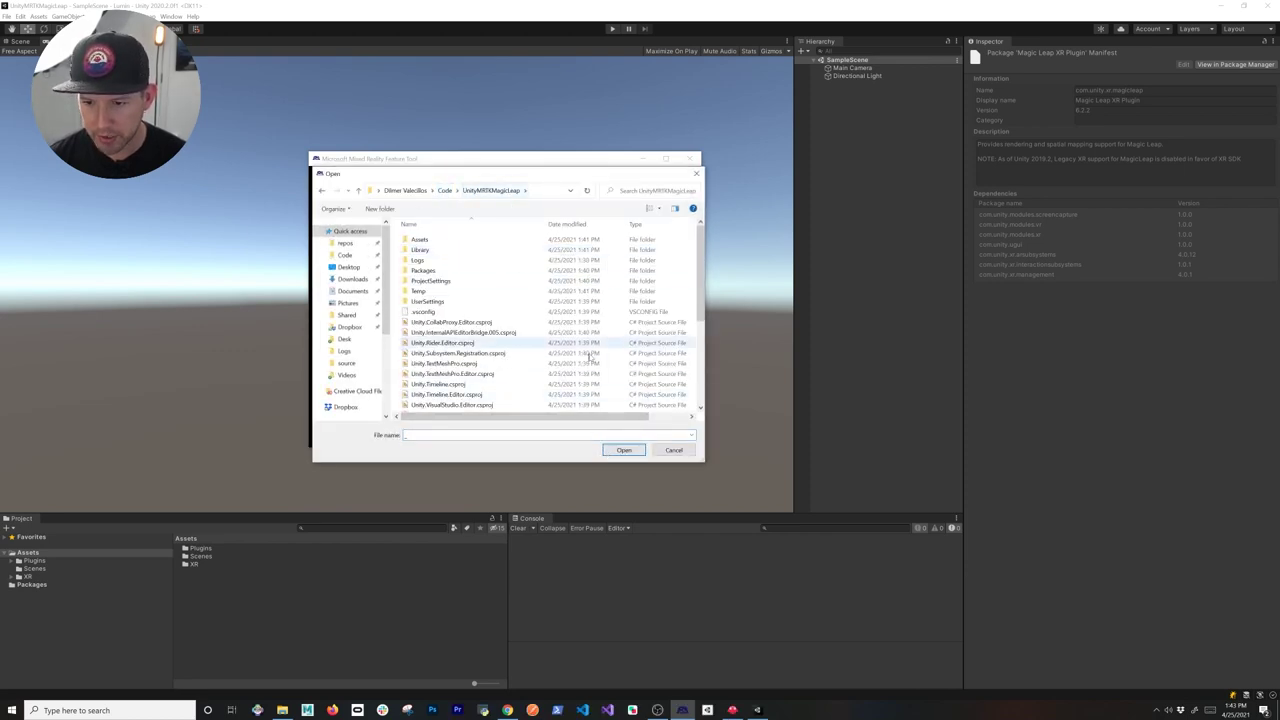
click(634, 453)
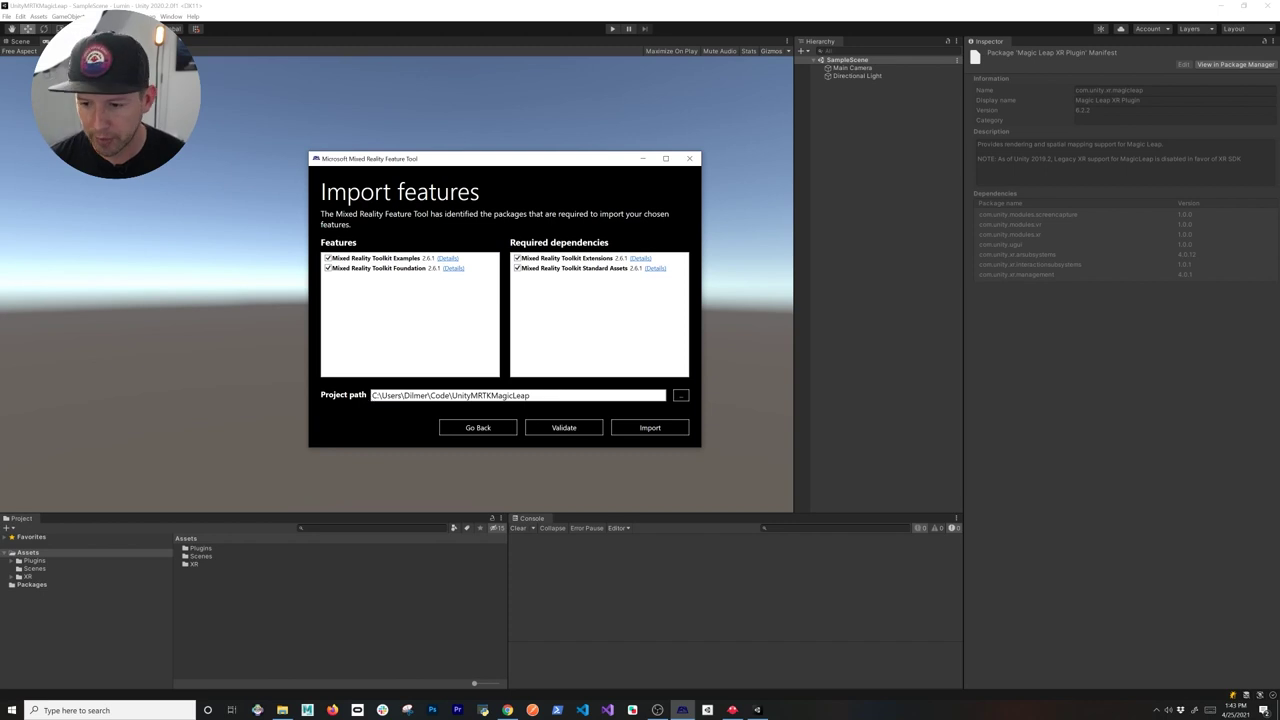
- Validate, import and approve the MRTK 2.6.1 features, then exit the Feature Tool
click(591, 426)
click(664, 392)
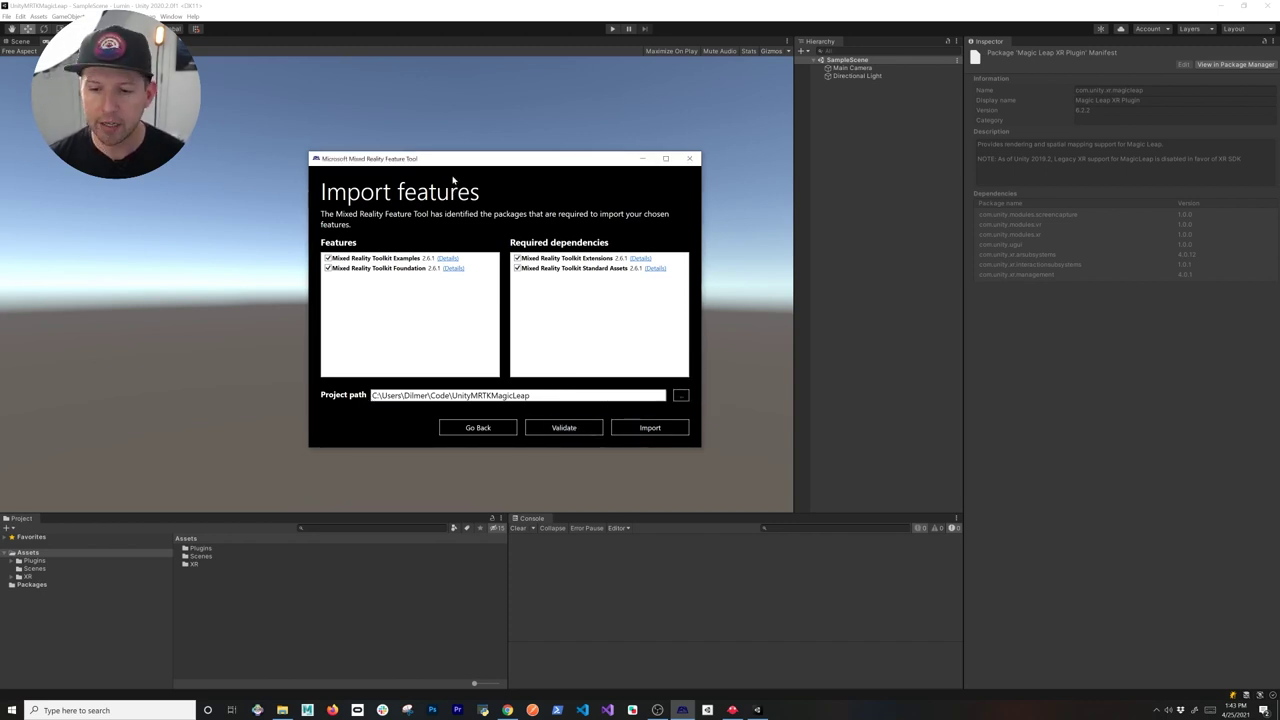
click(645, 428)
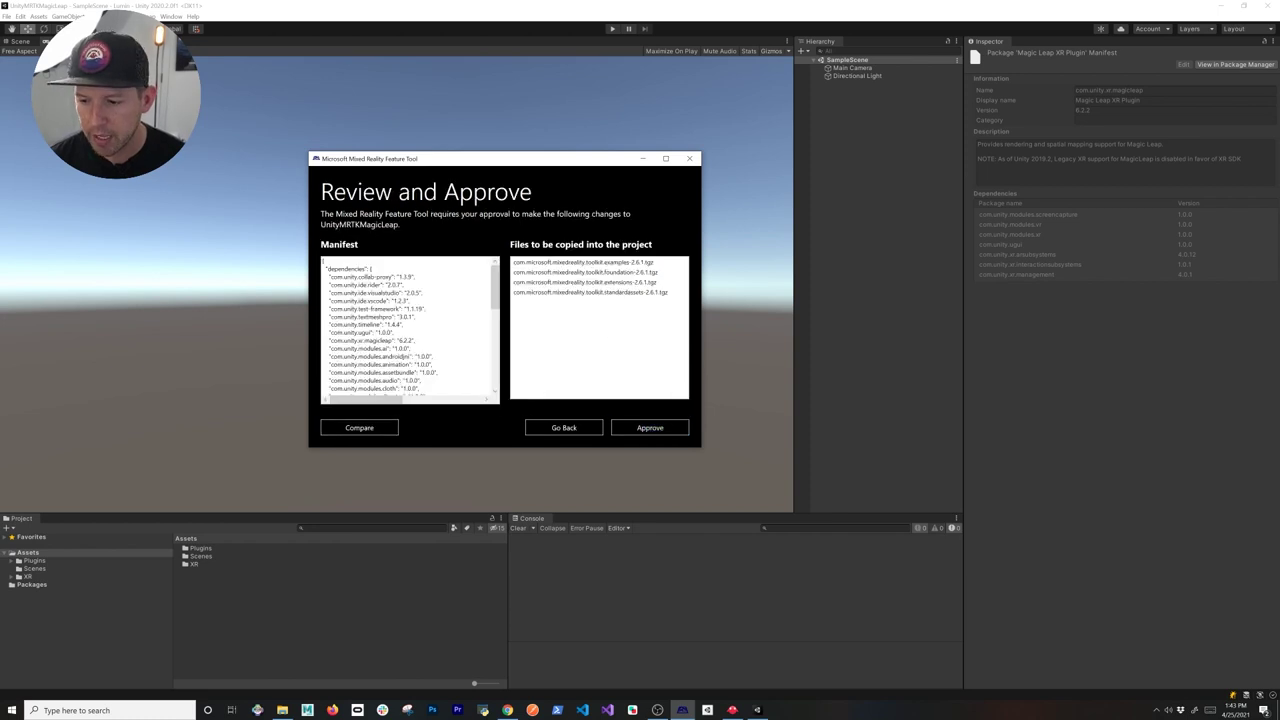
click(645, 428)
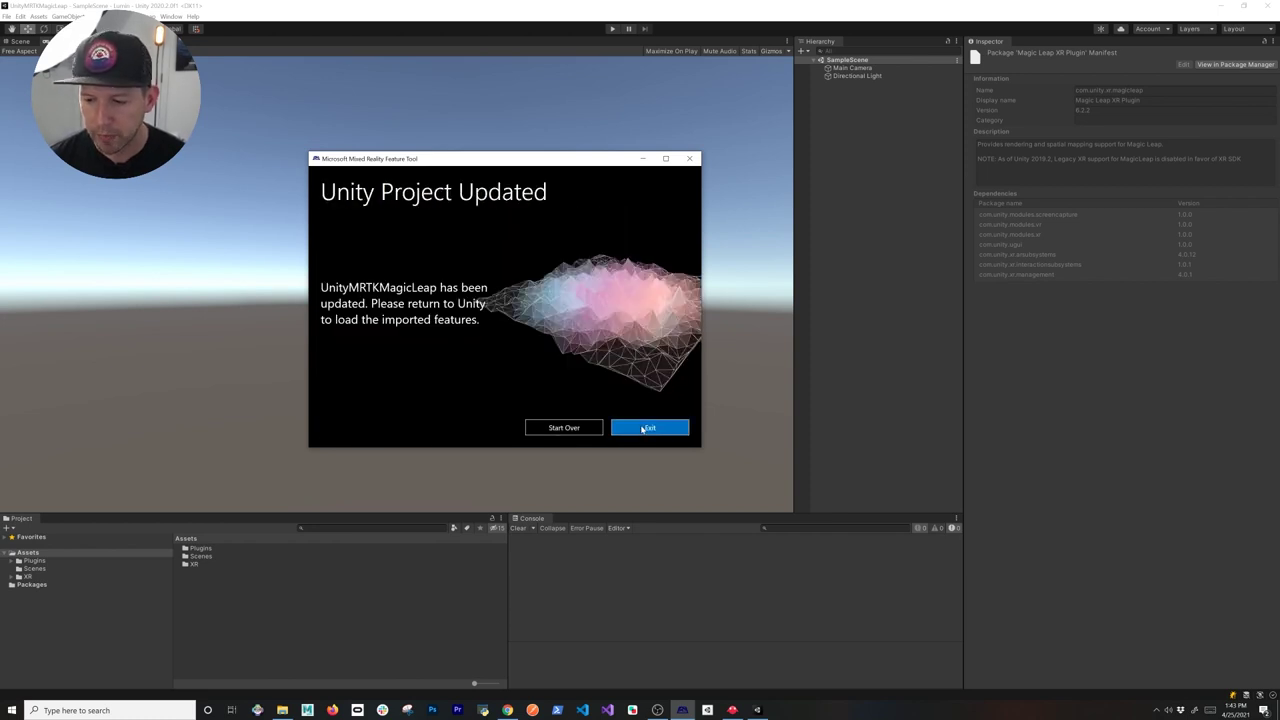
click(645, 428)
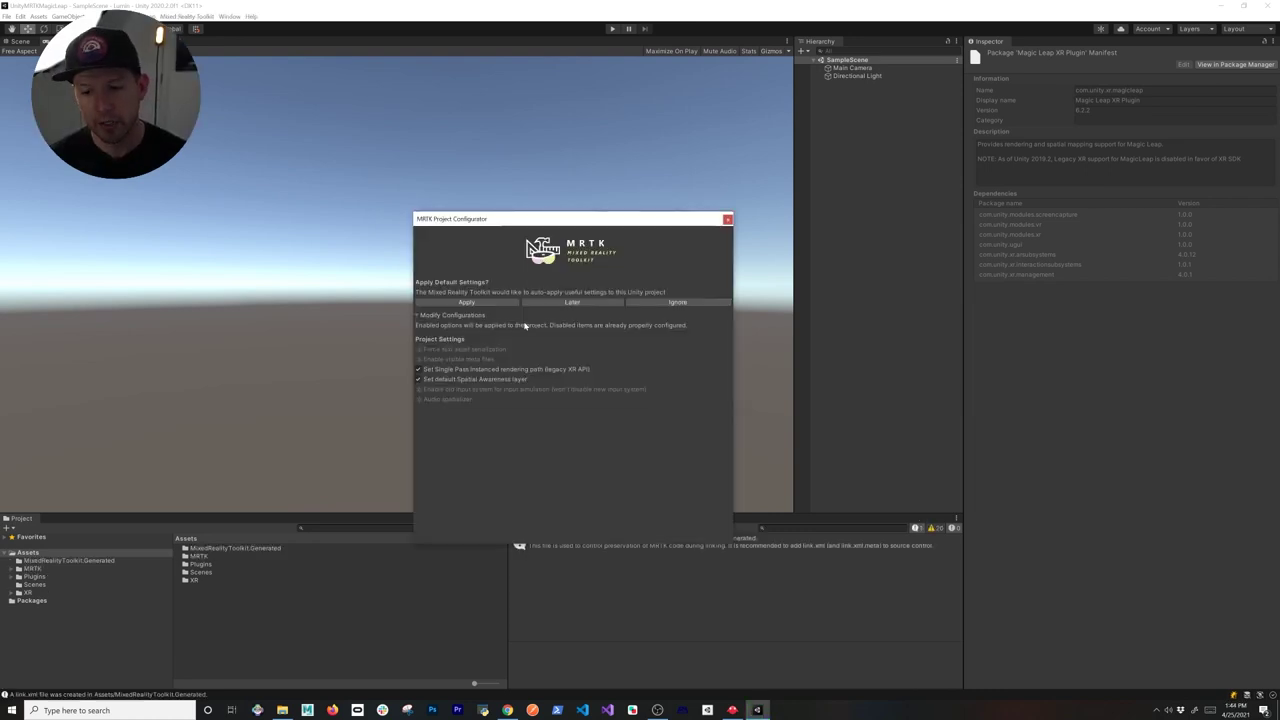
- Apply MRTK's recommended default project settings, then switch to The Lab's Package Manager
click(491, 302)
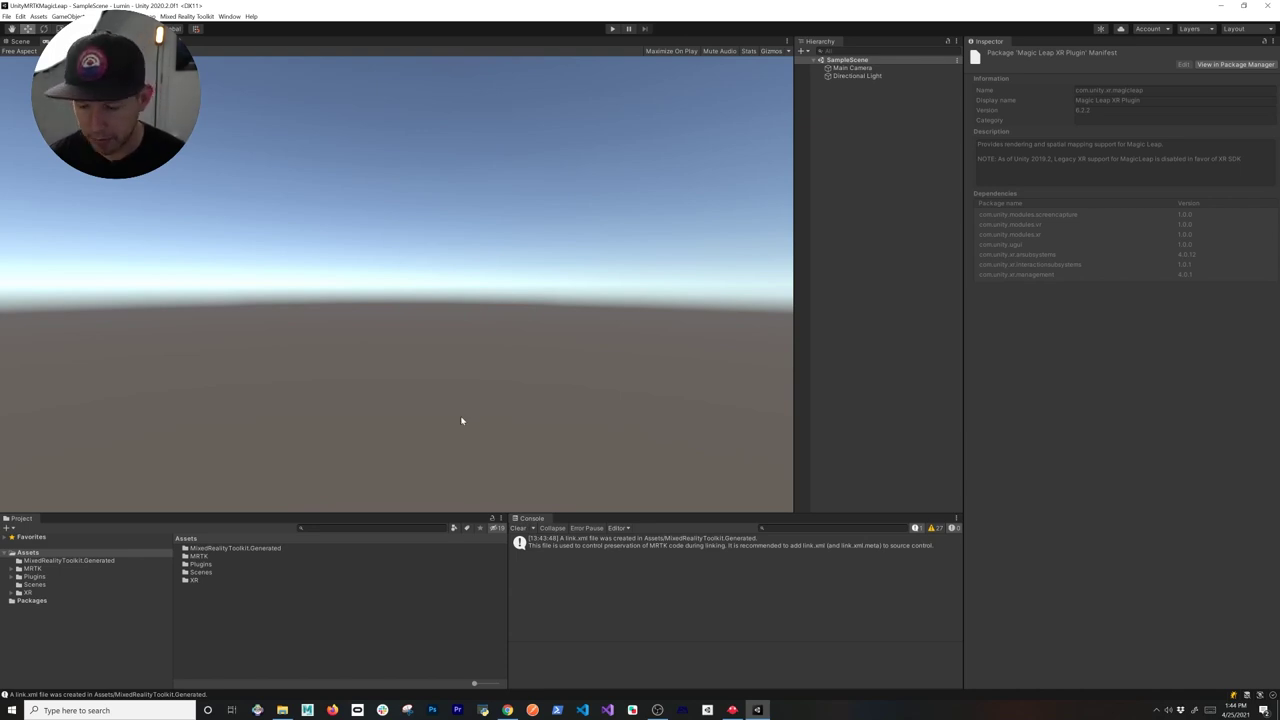
click(732, 710)
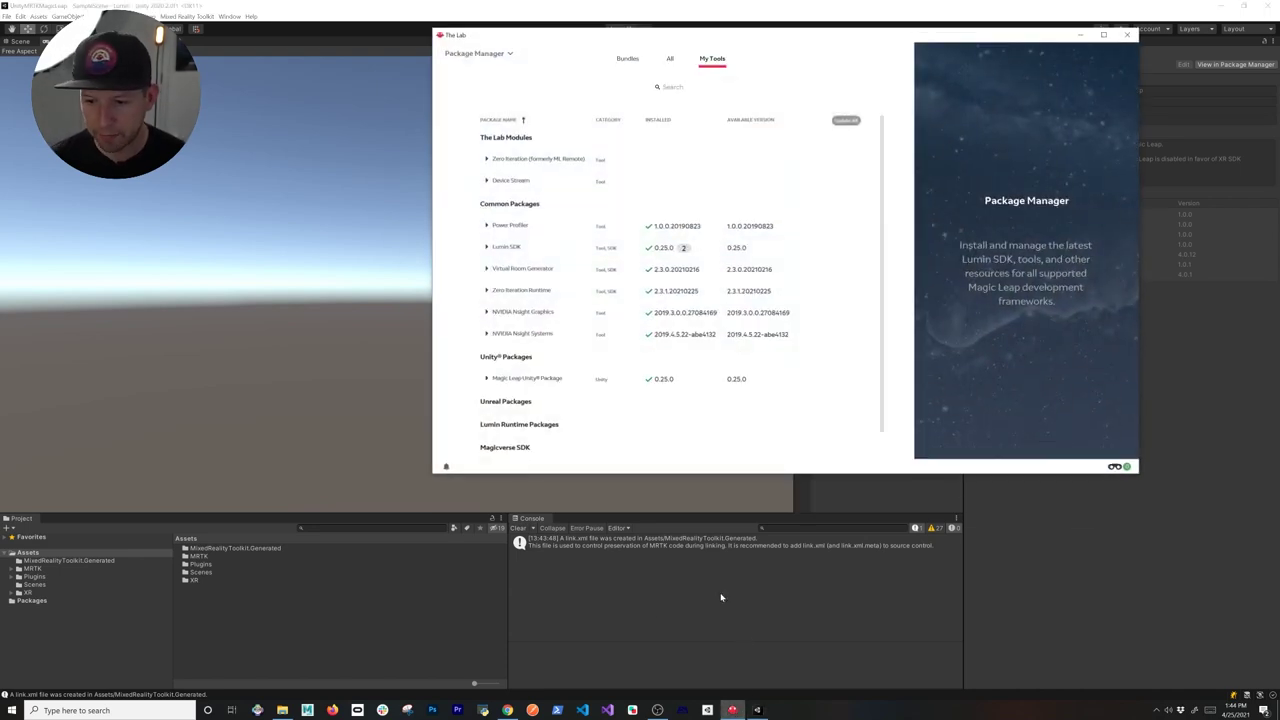
- Expand Magic Leap Unity Package 0.25.0, read its release notes, and bring up the MagicLeap.unitypackage folder
click(516, 380)
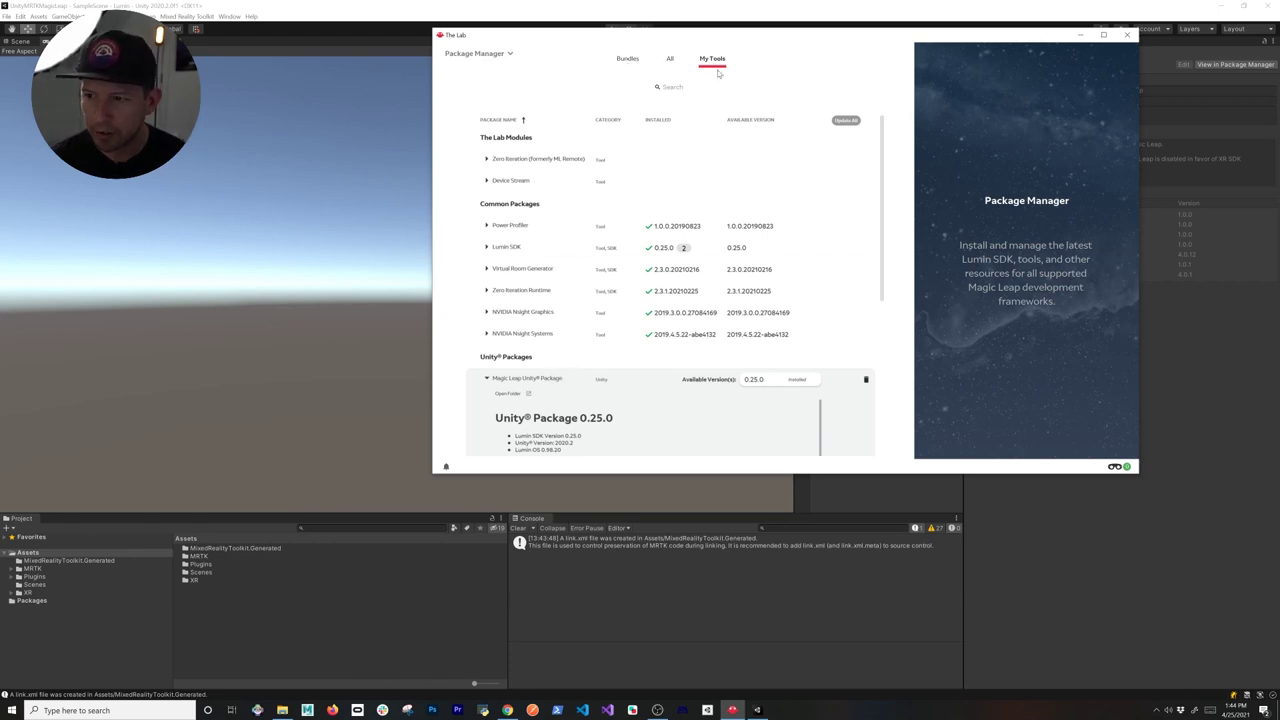
scroll(598, 402, down, 1)
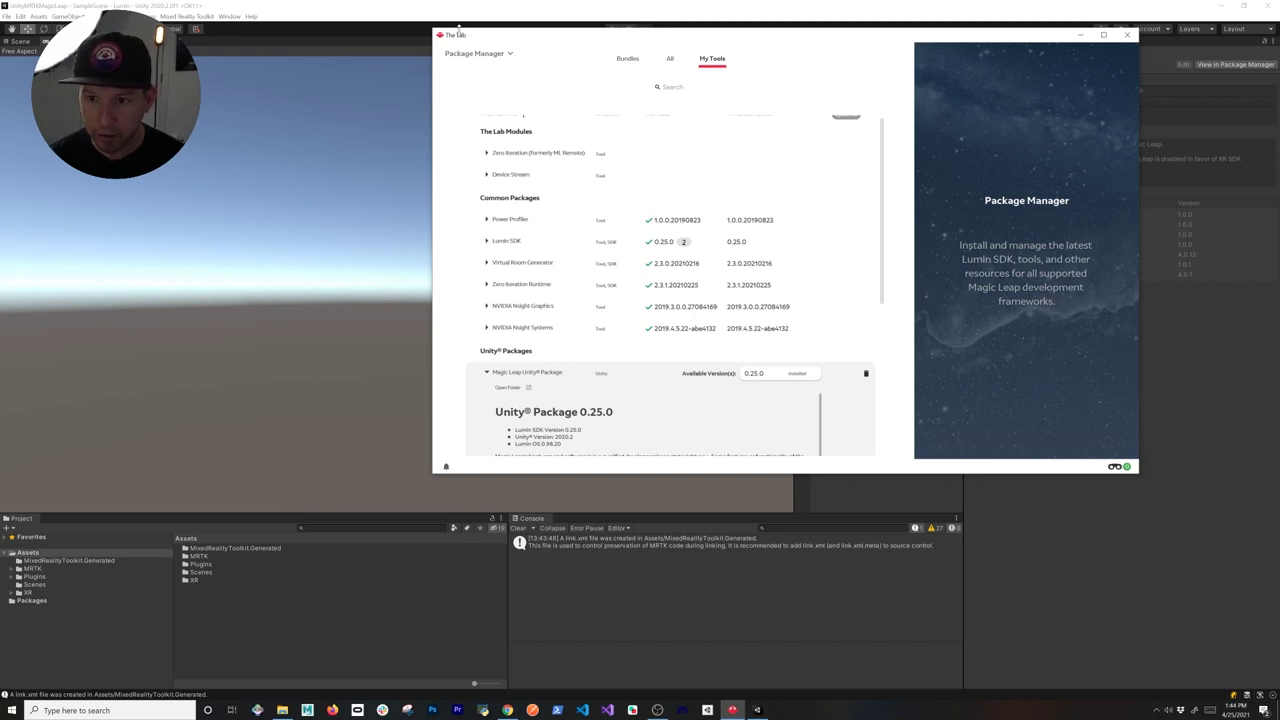
drag(460, 40, 386, 43)
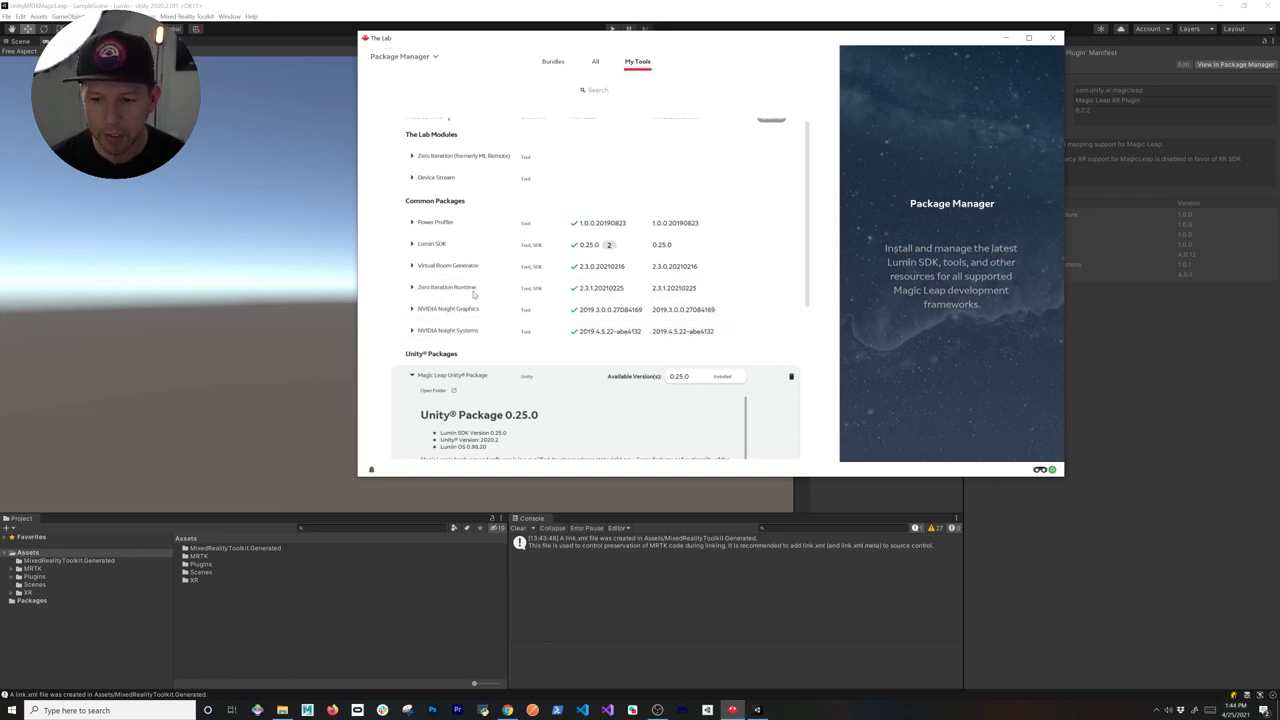
drag(500, 39, 481, 64)
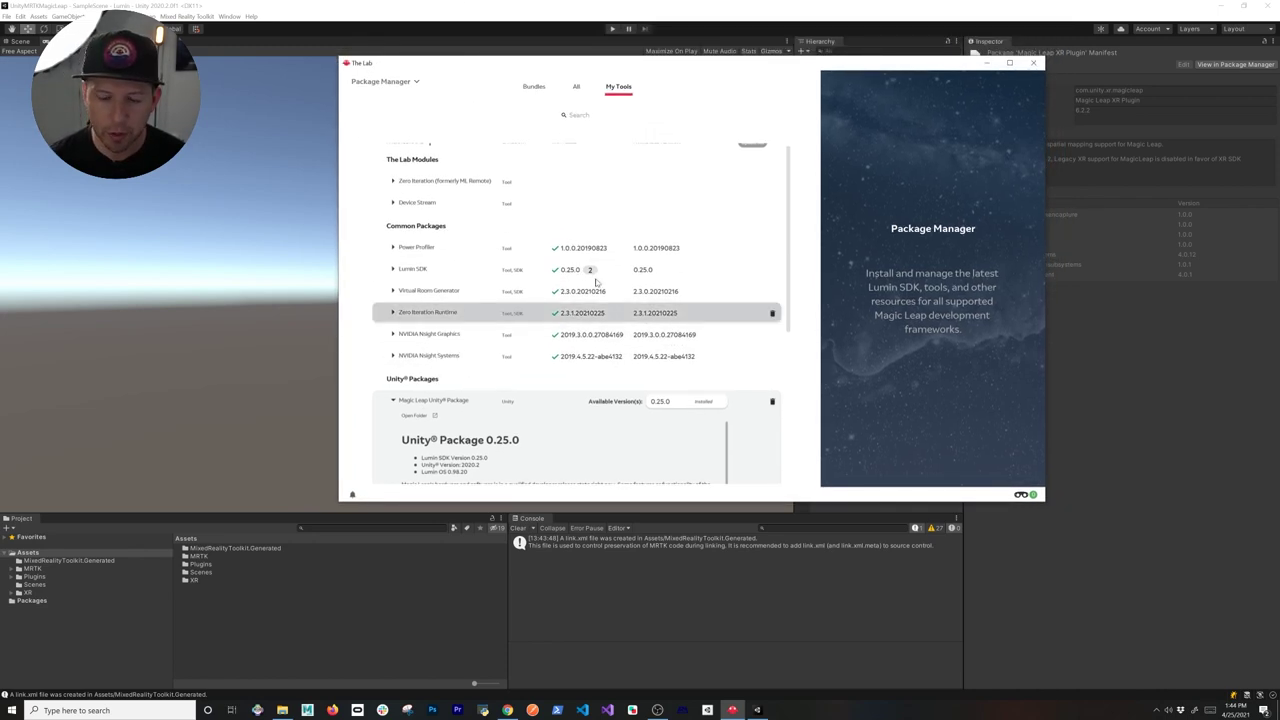
scroll(633, 464, down, 2)
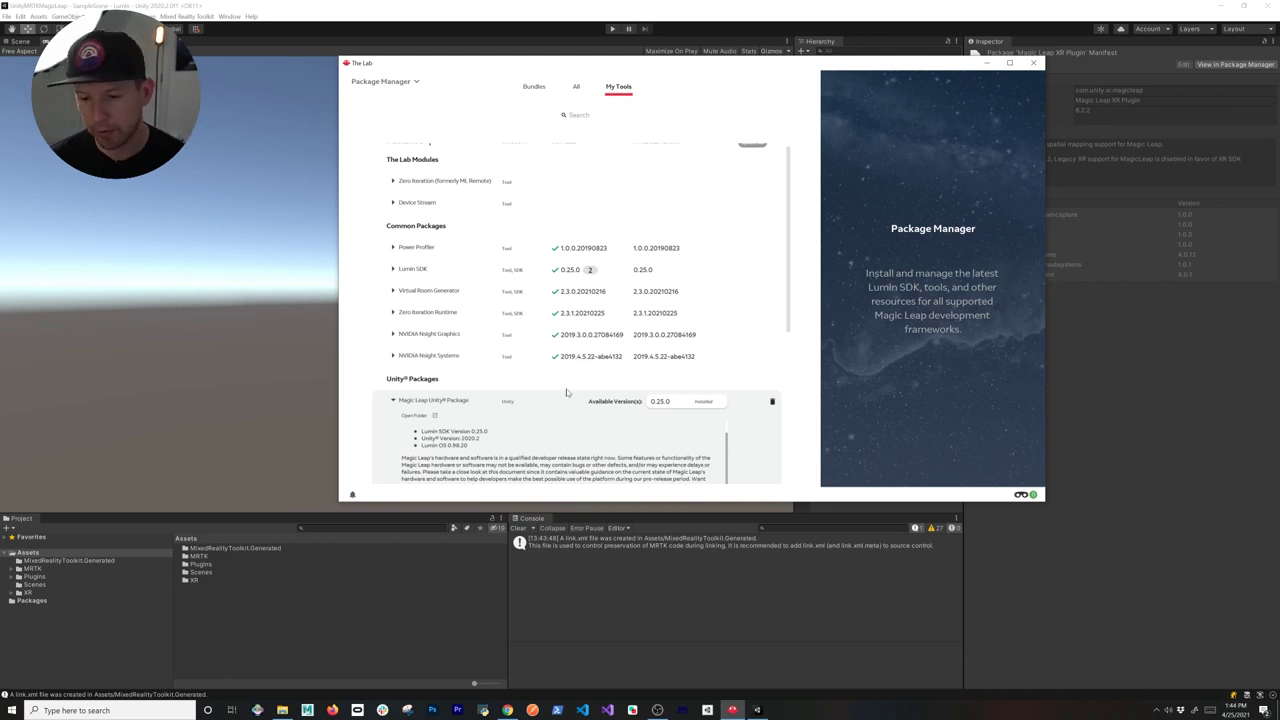
scroll(436, 419, down, 3)
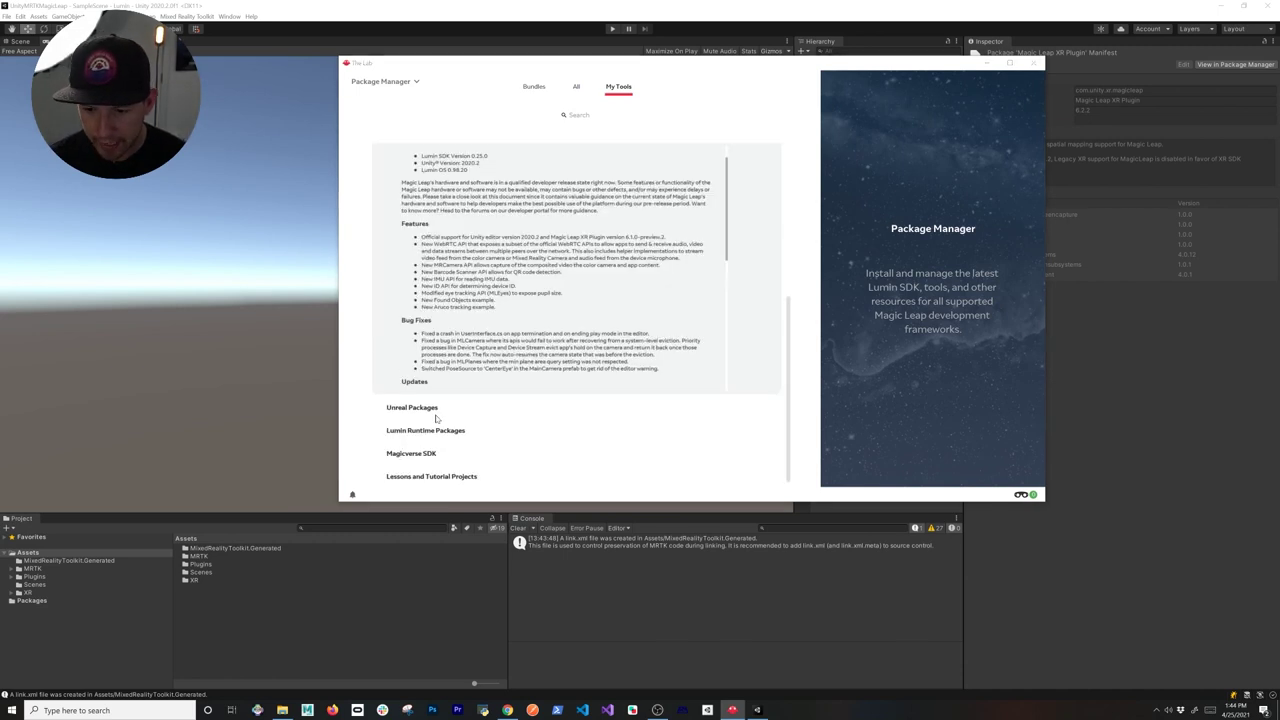
key(alt+Tab)
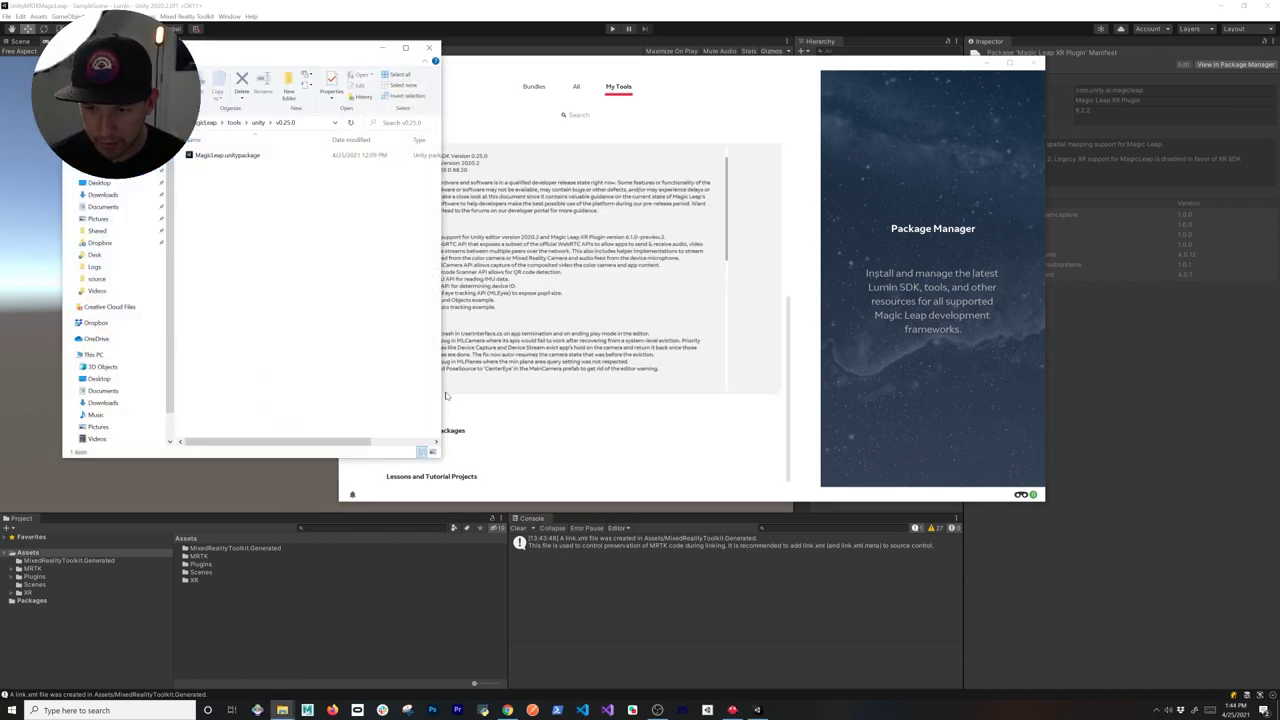
- Import all of MagicLeap.unitypackage into Unity and re-apply MRTK's default settings
click(245, 157)
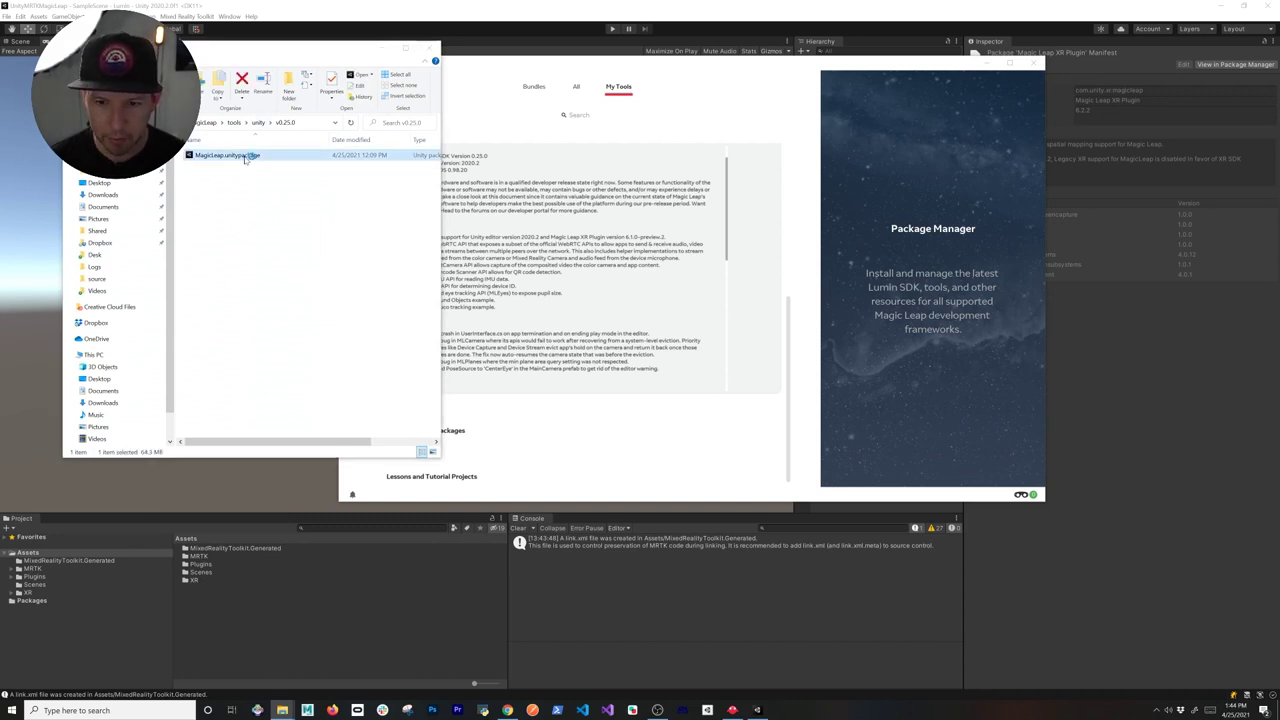
double_click(245, 157)
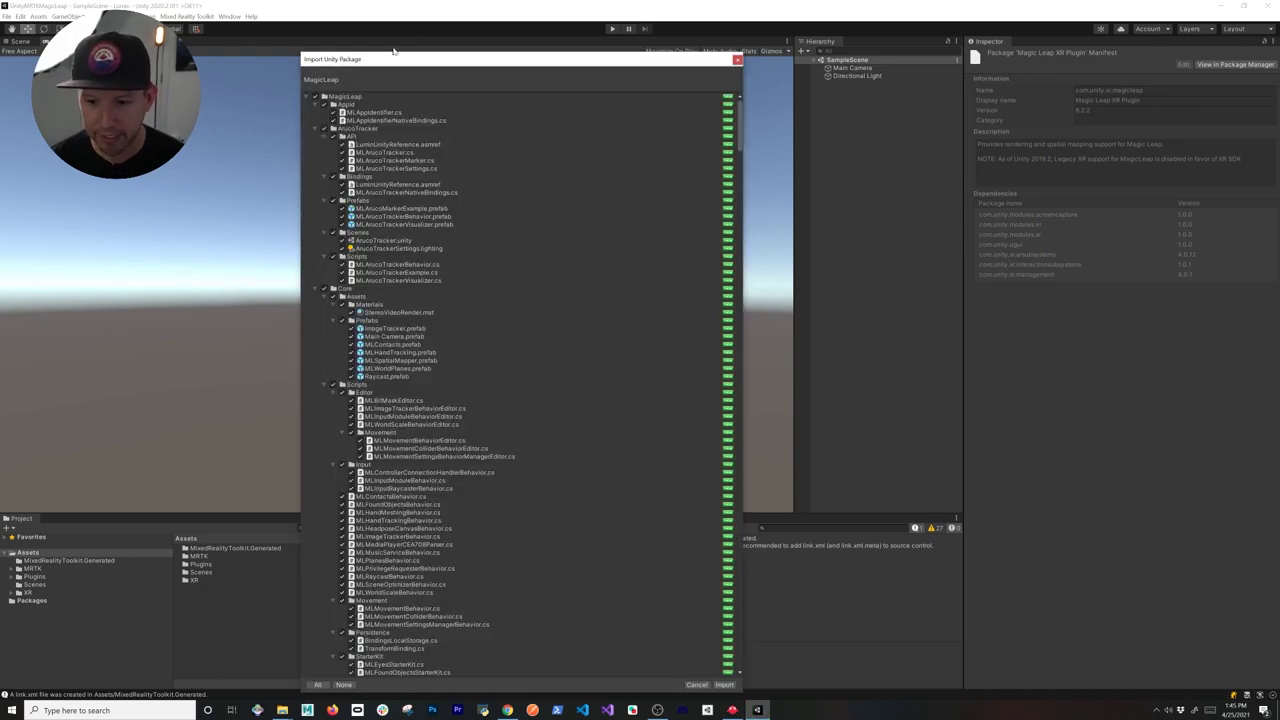
drag(416, 60, 422, 22)
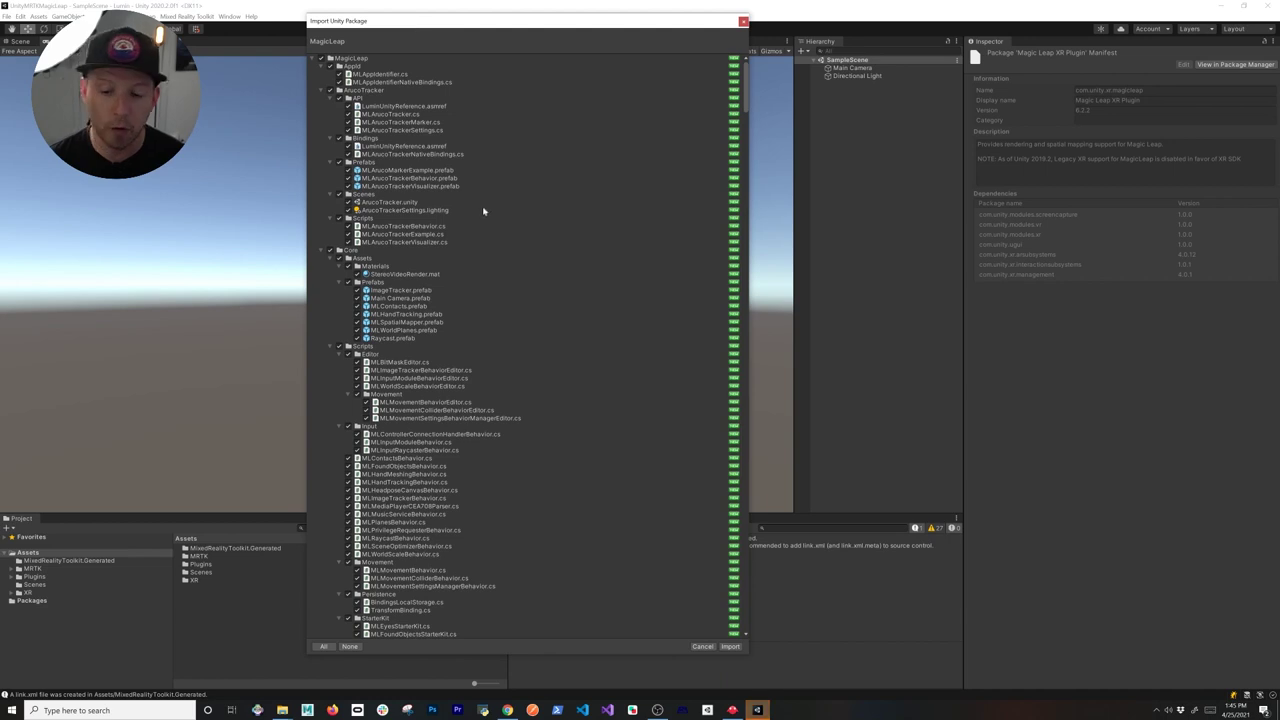
click(730, 646)
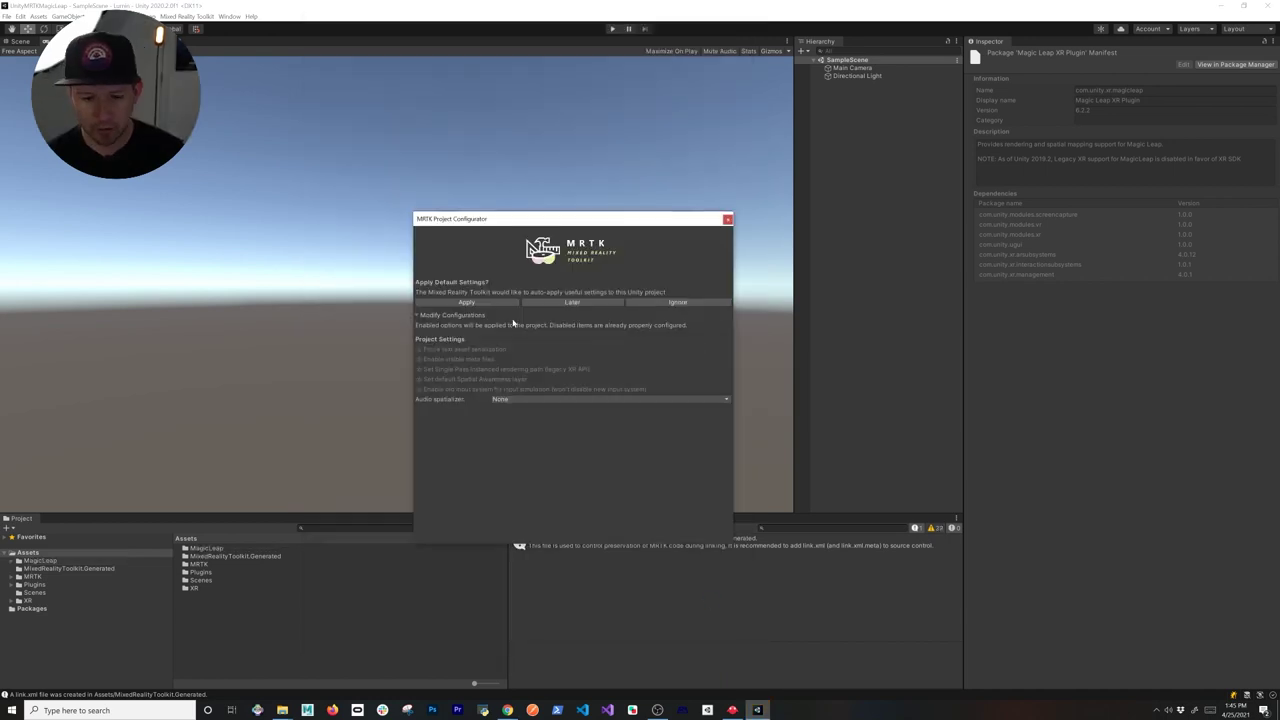
click(493, 306)
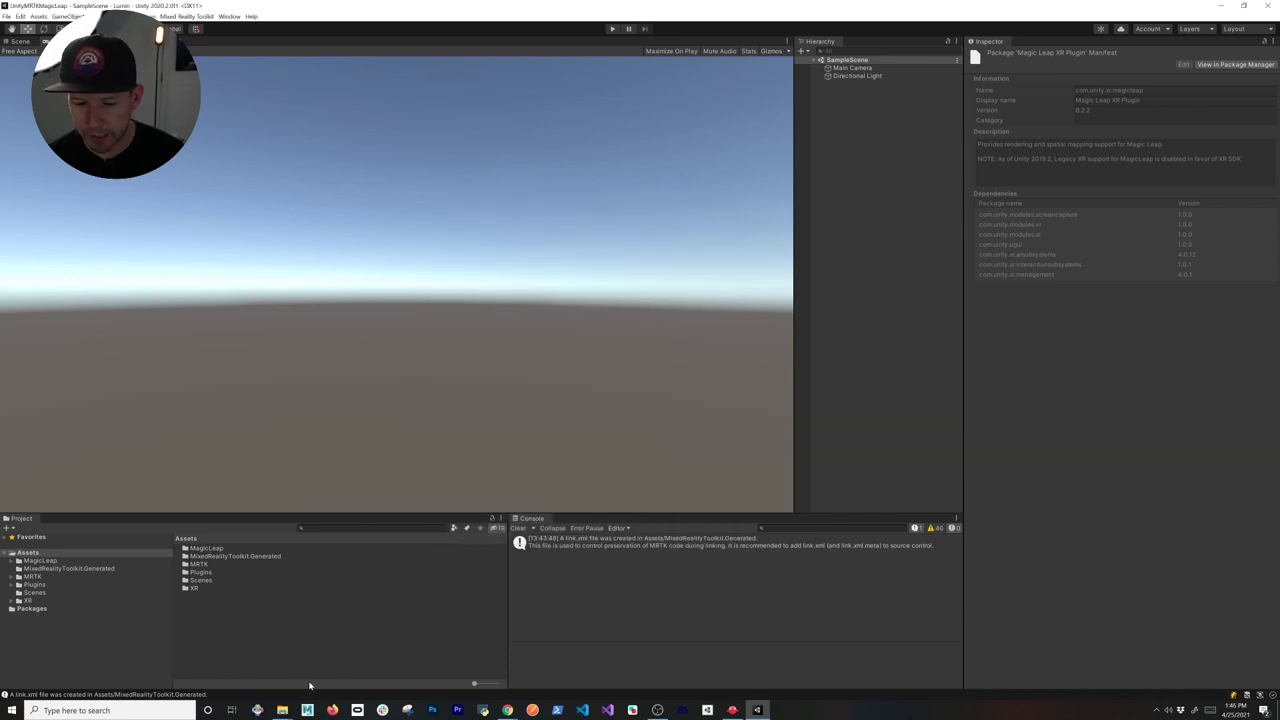
- Open the MRTK Project Setup guide and launch the MRTK2.6.1-MagicLeap.1.0 package from DevCert
click(282, 710)
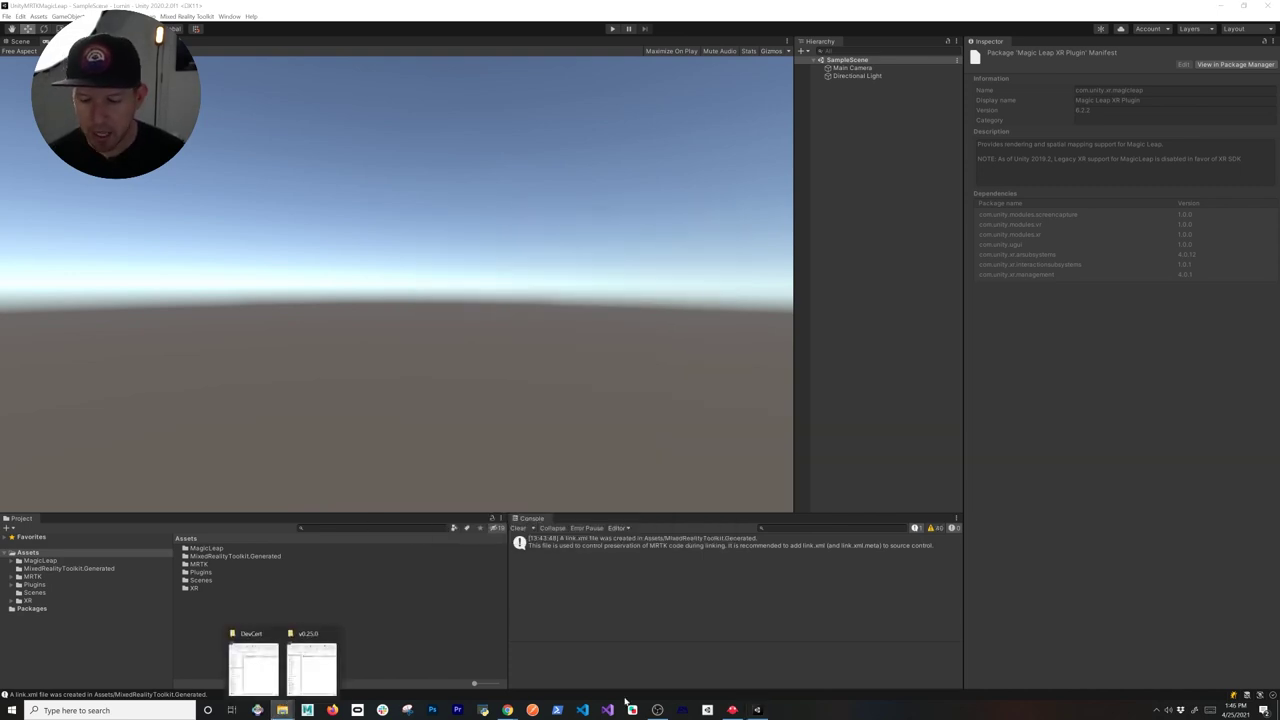
mouse_move(507, 697)
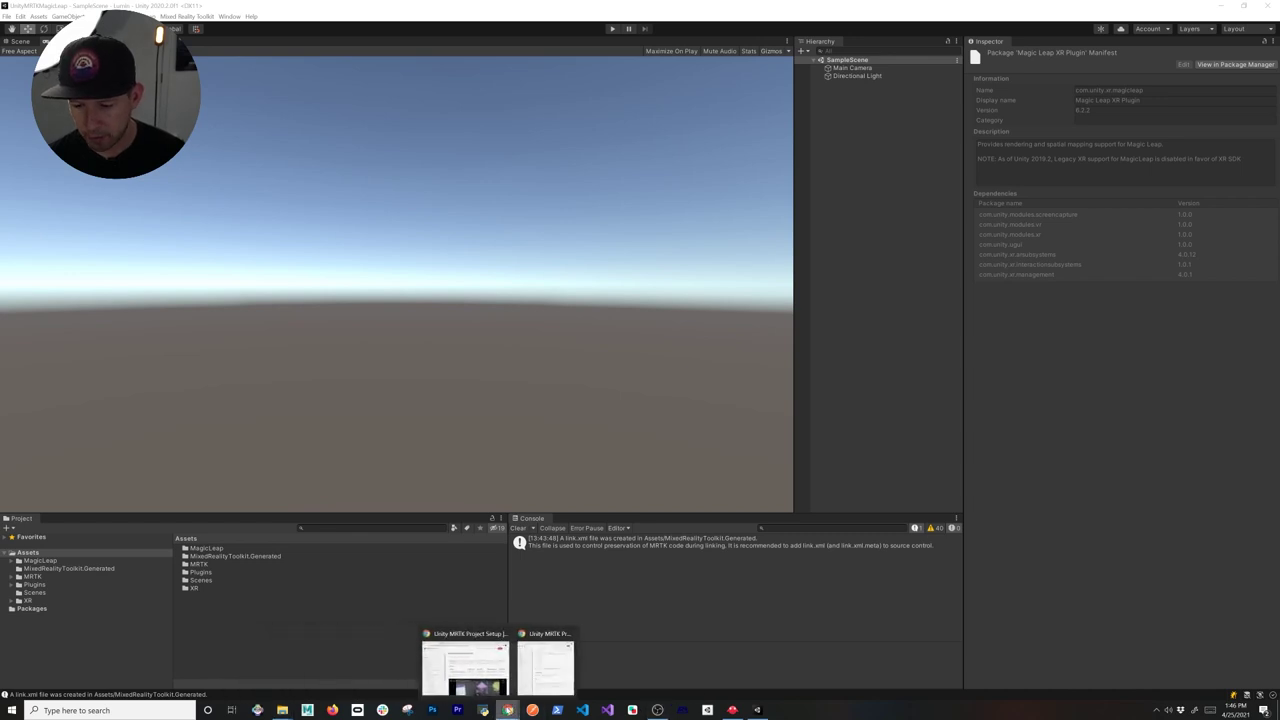
click(488, 675)
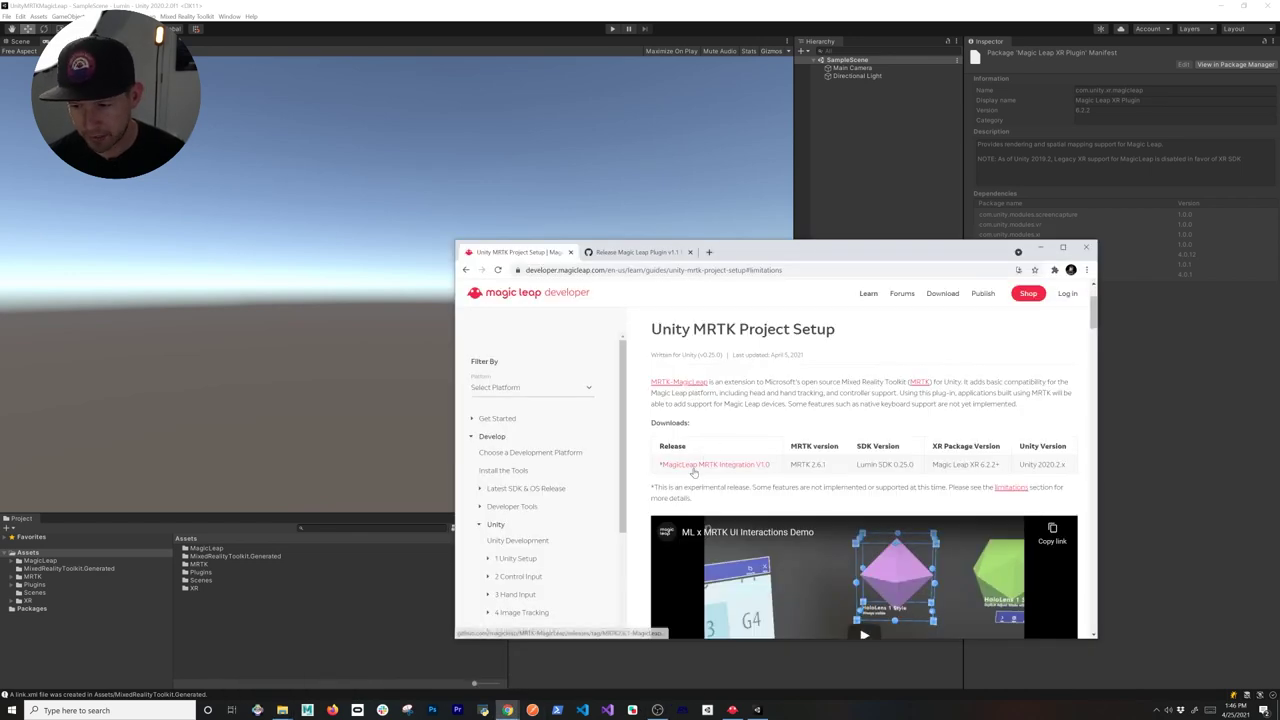
mouse_move(285, 705)
click(256, 668)
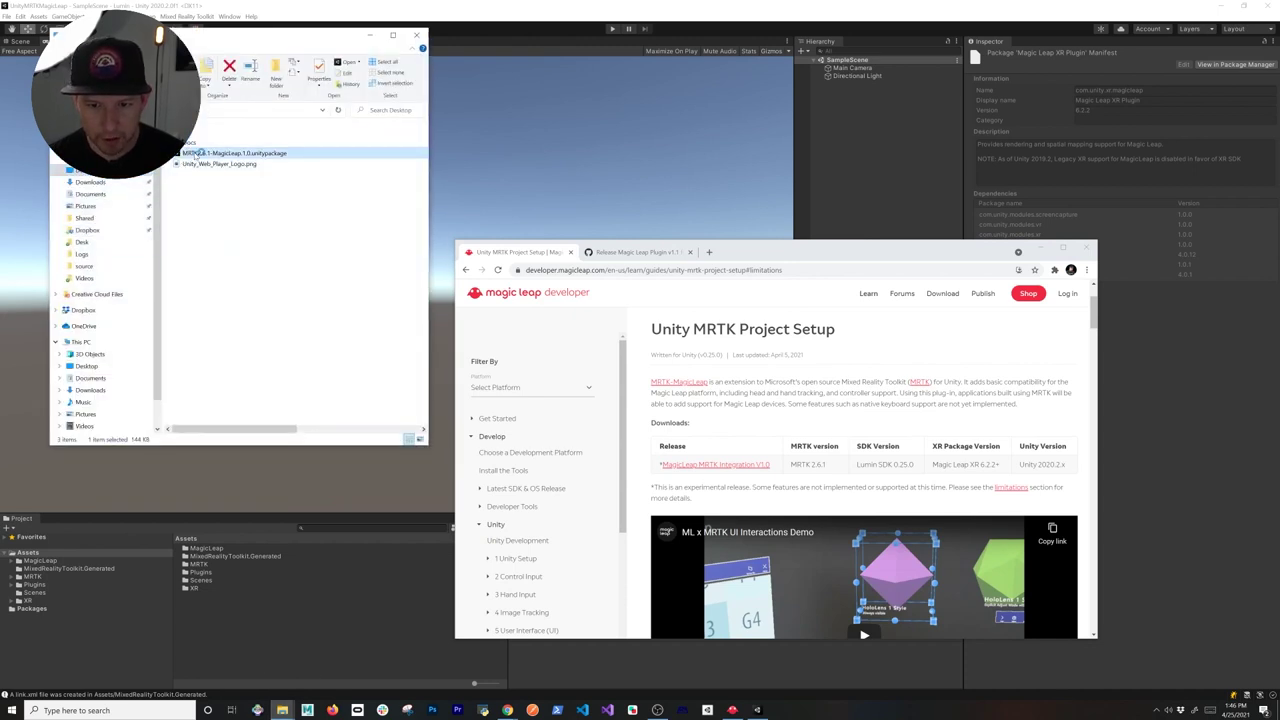
double_click(256, 184)
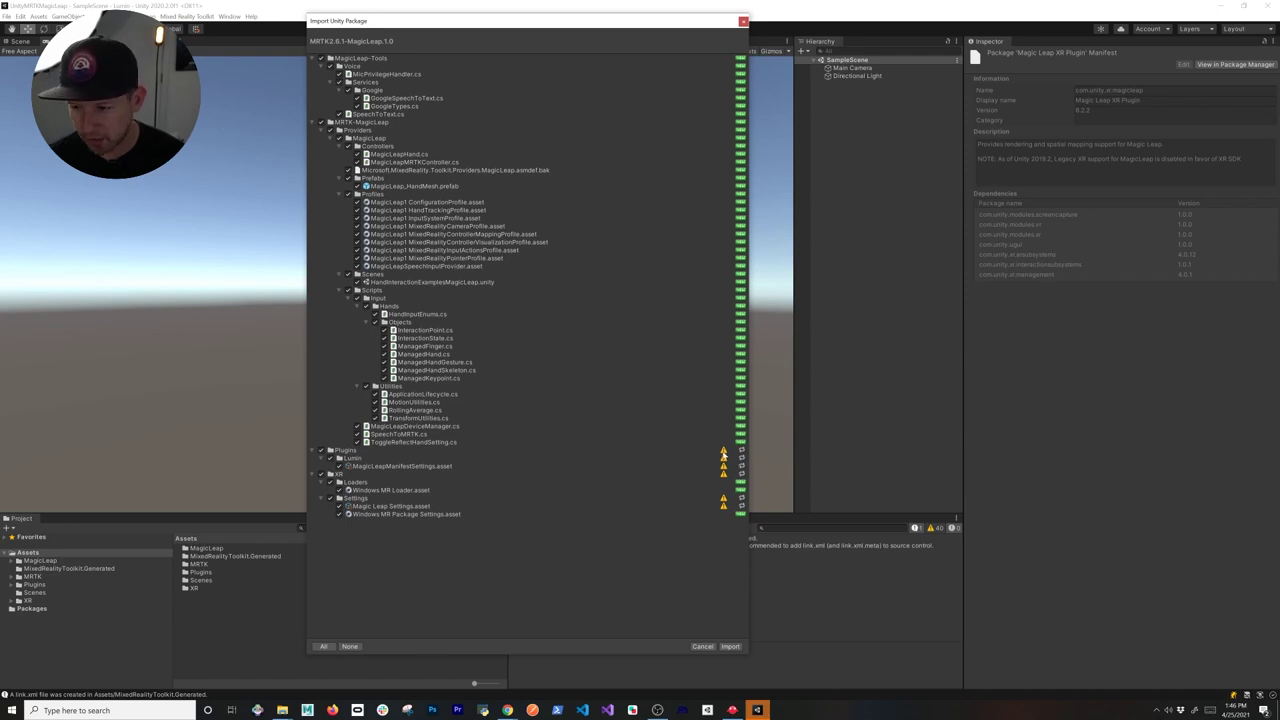
- Import all files of the MRTK-MagicLeap 1.0 package and clear the Console messages
click(729, 647)
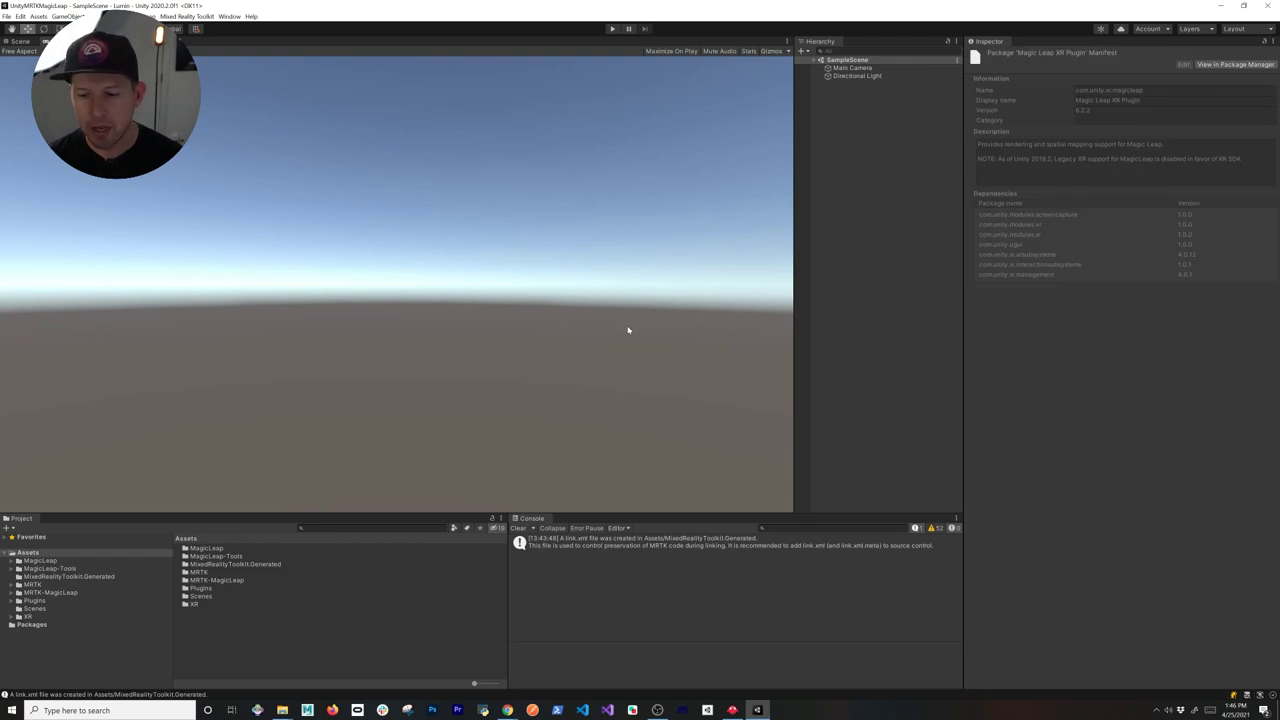
click(518, 528)
- Open HandInteractionExamplesMagicLeap from Assets/MRTK-MagicLeap/Providers/MagicLeap/Scenes
click(40, 561)
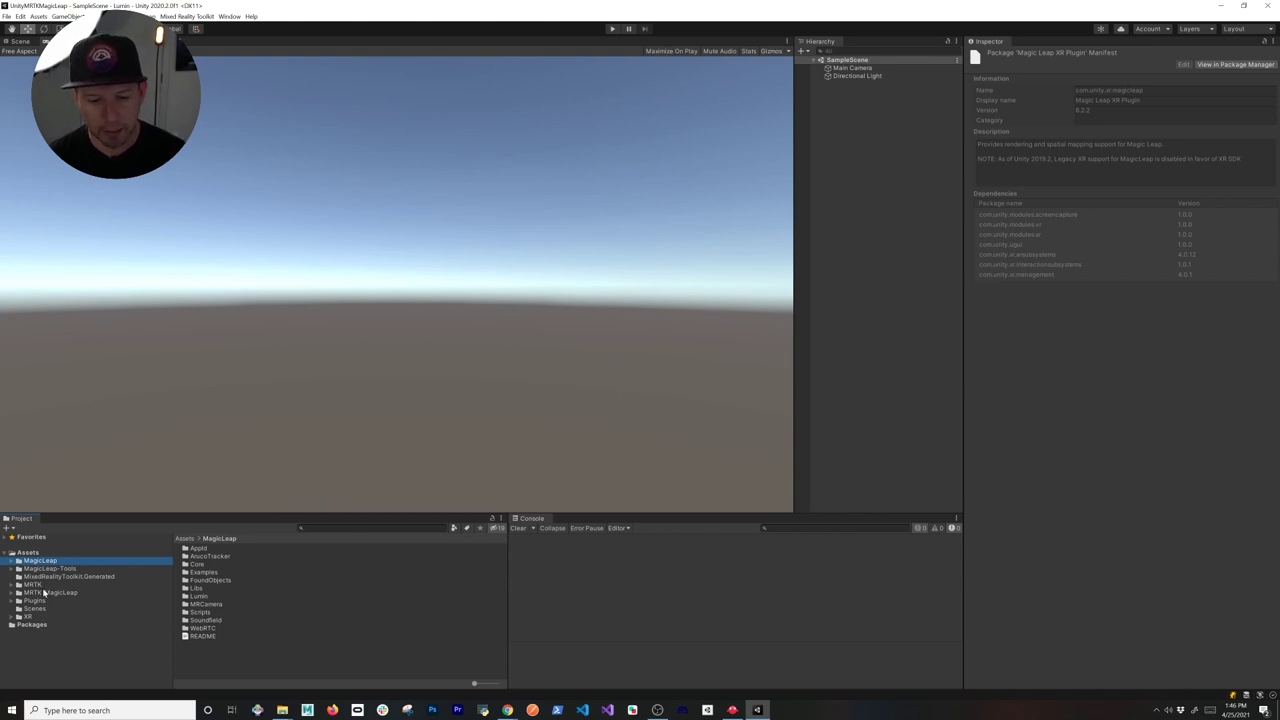
click(44, 593)
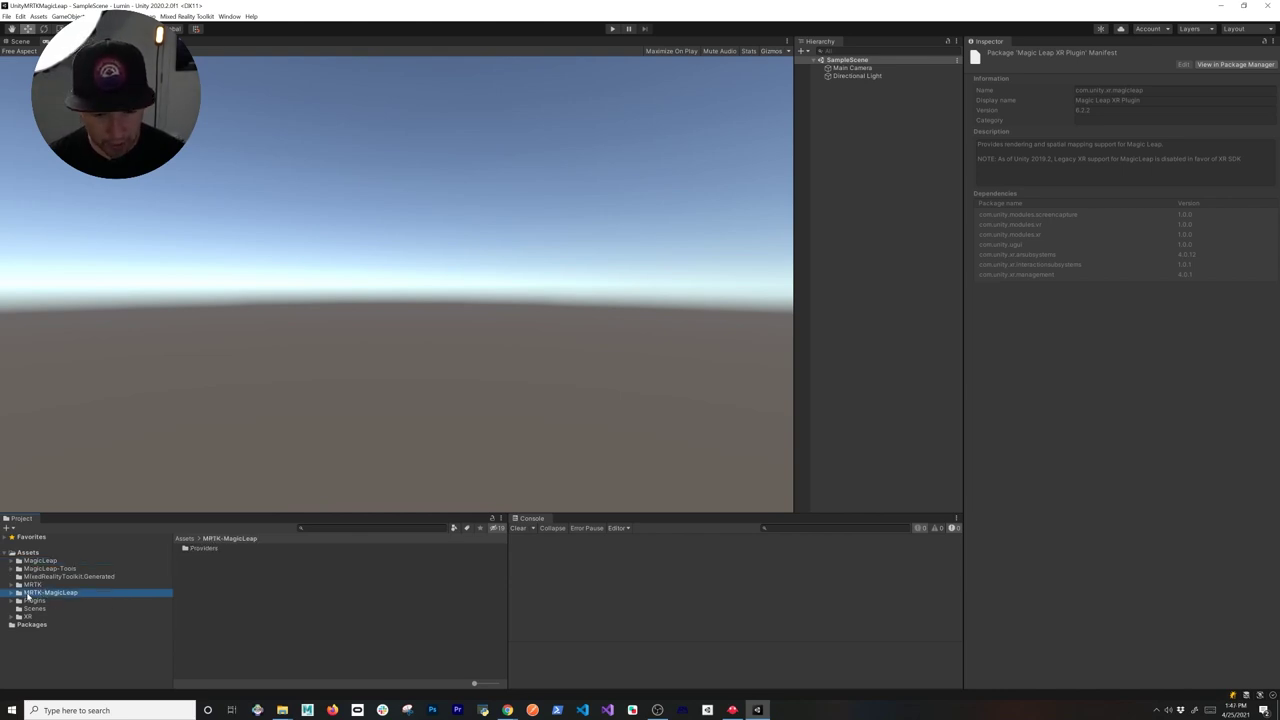
double_click(207, 552)
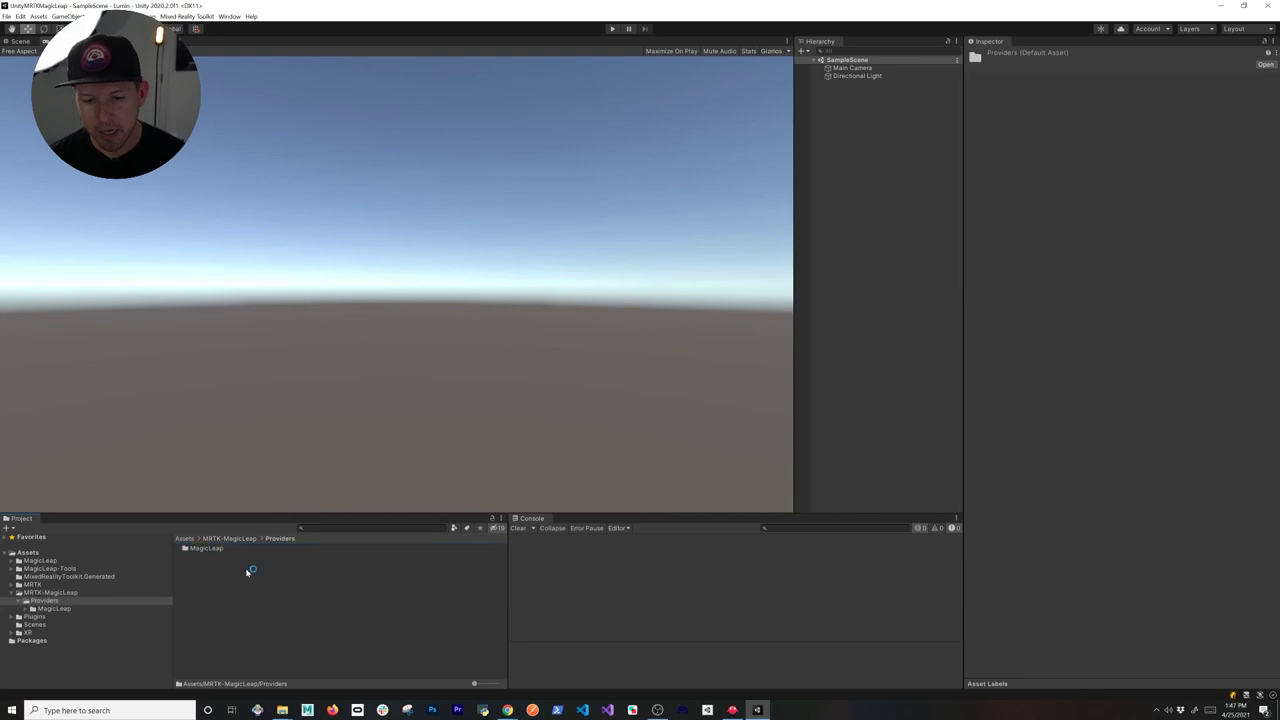
double_click(220, 550)
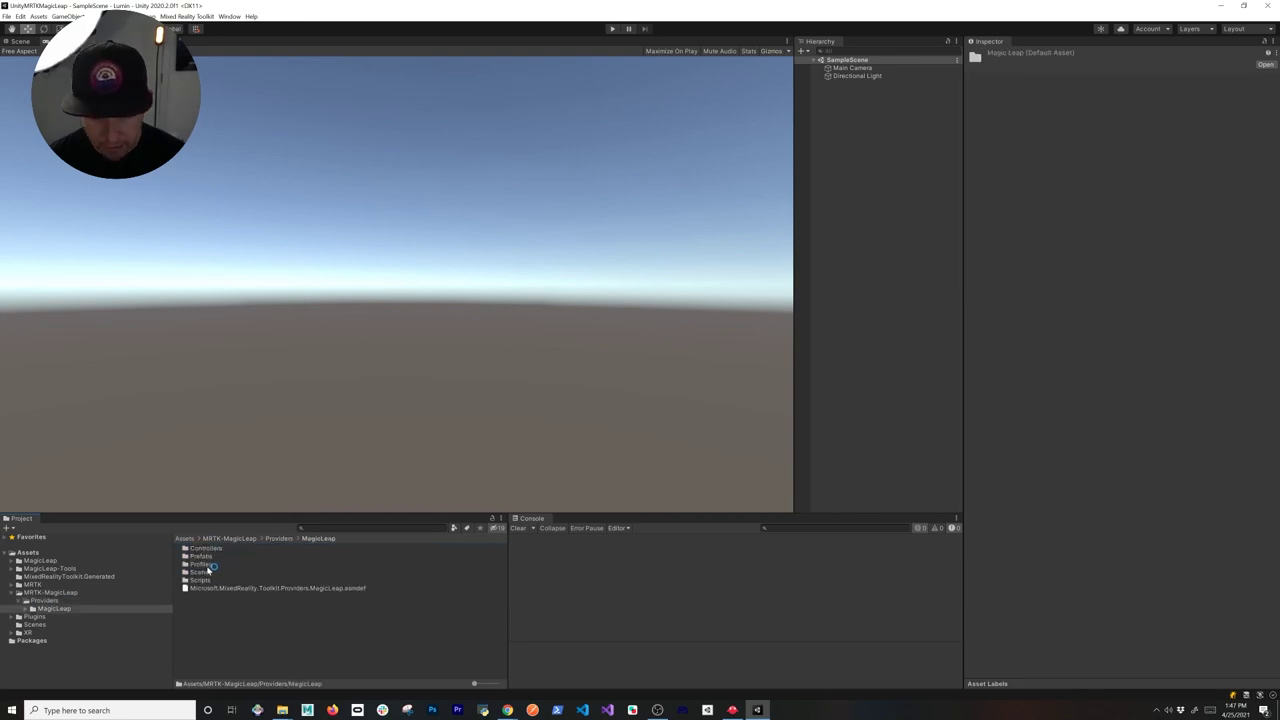
double_click(203, 572)
click(242, 550)
double_click(242, 550)
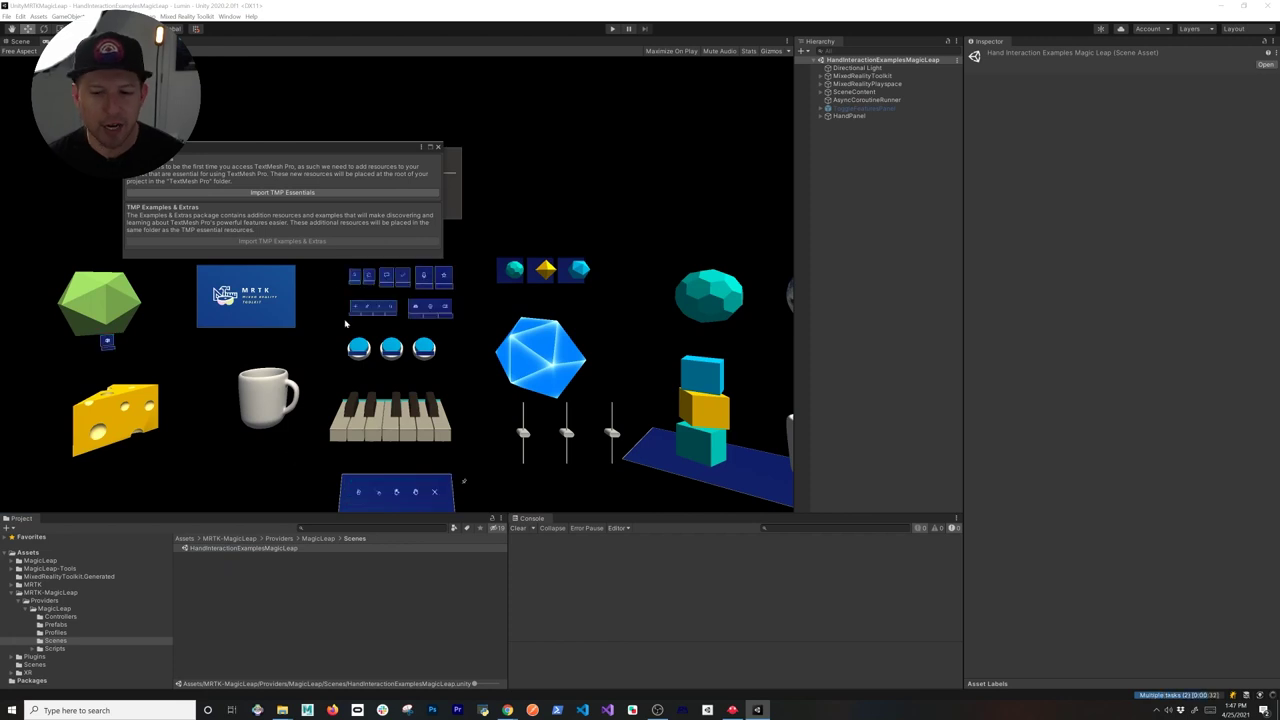
- Import TMP Essentials from the TMP Importer window, then close the importer
click(319, 193)
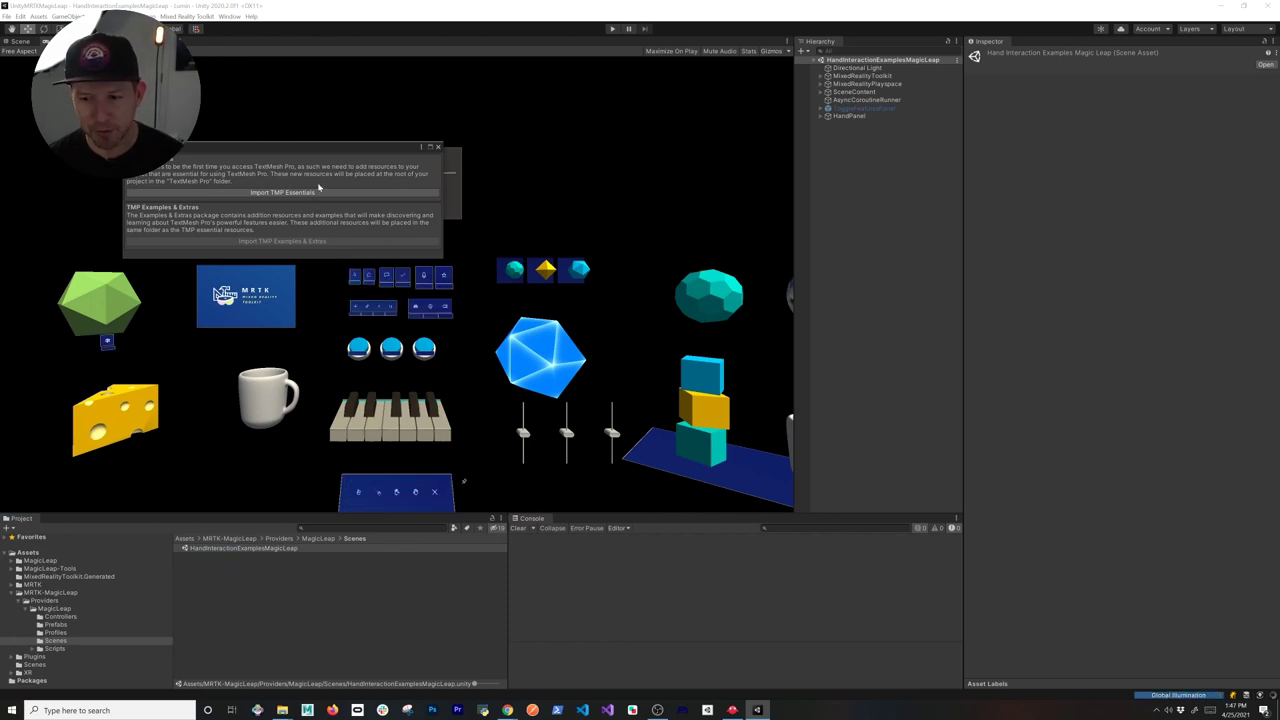
drag(317, 149, 395, 272)
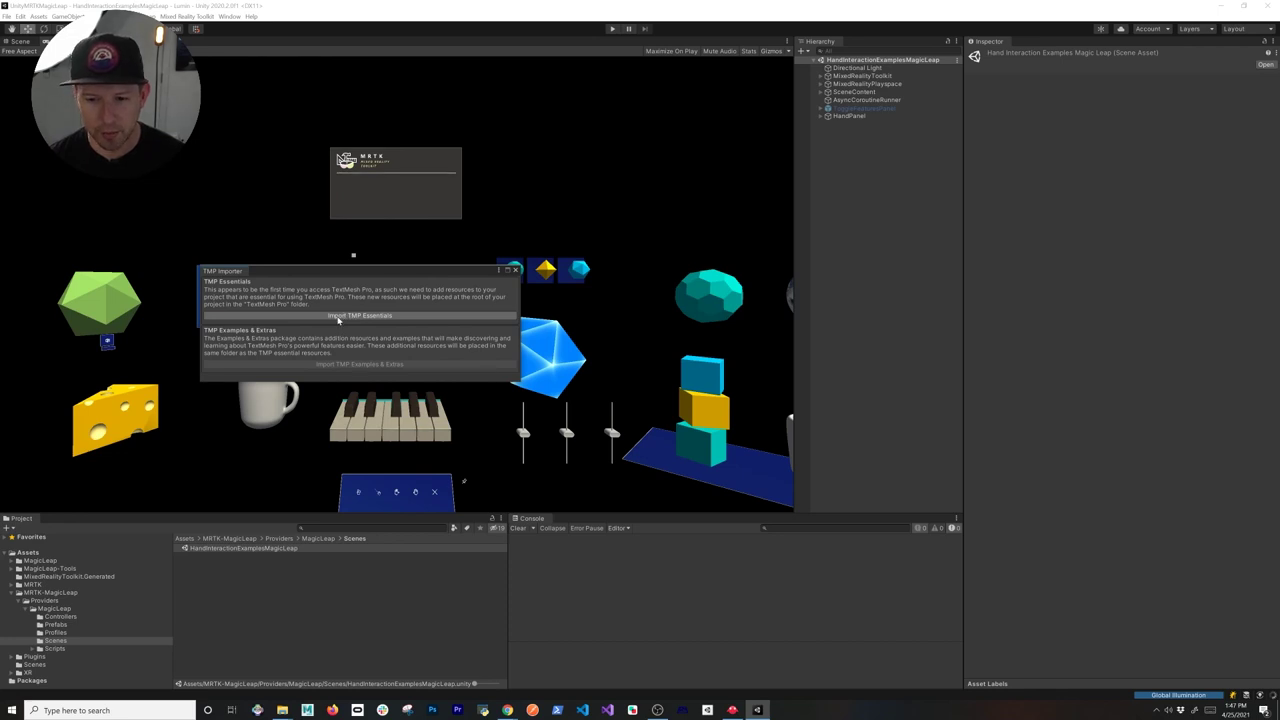
click(346, 316)
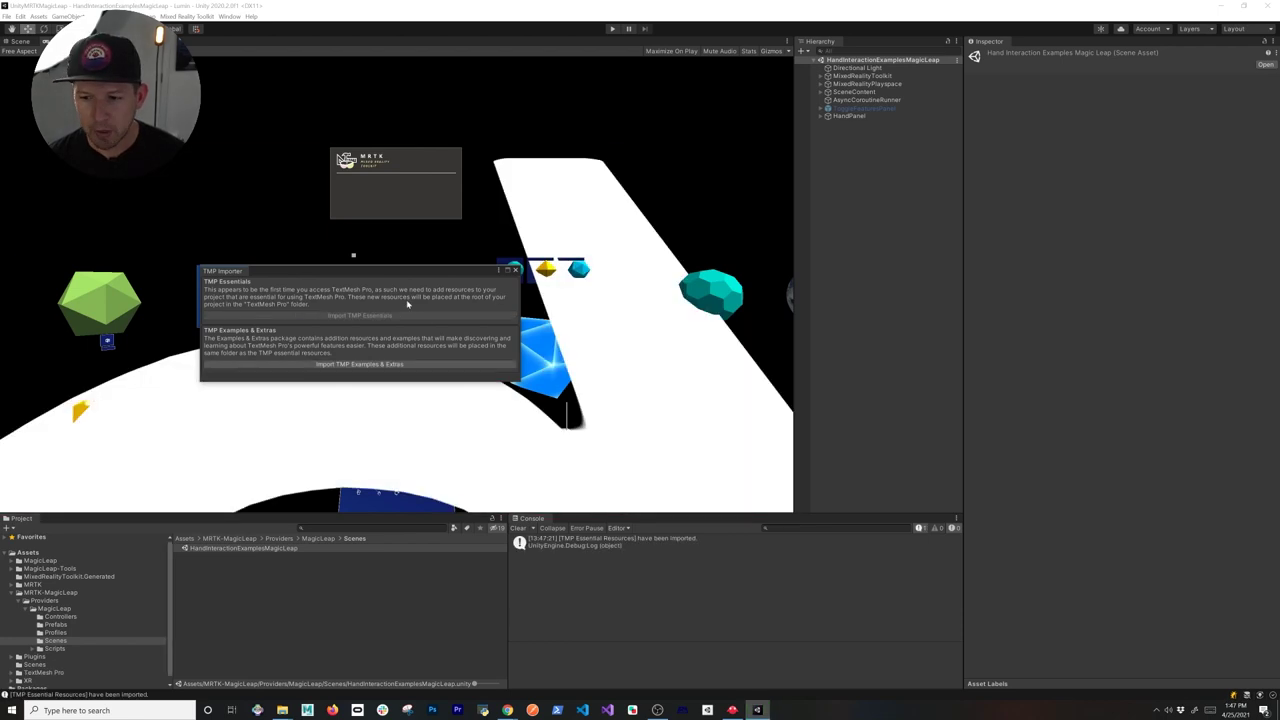
click(513, 270)
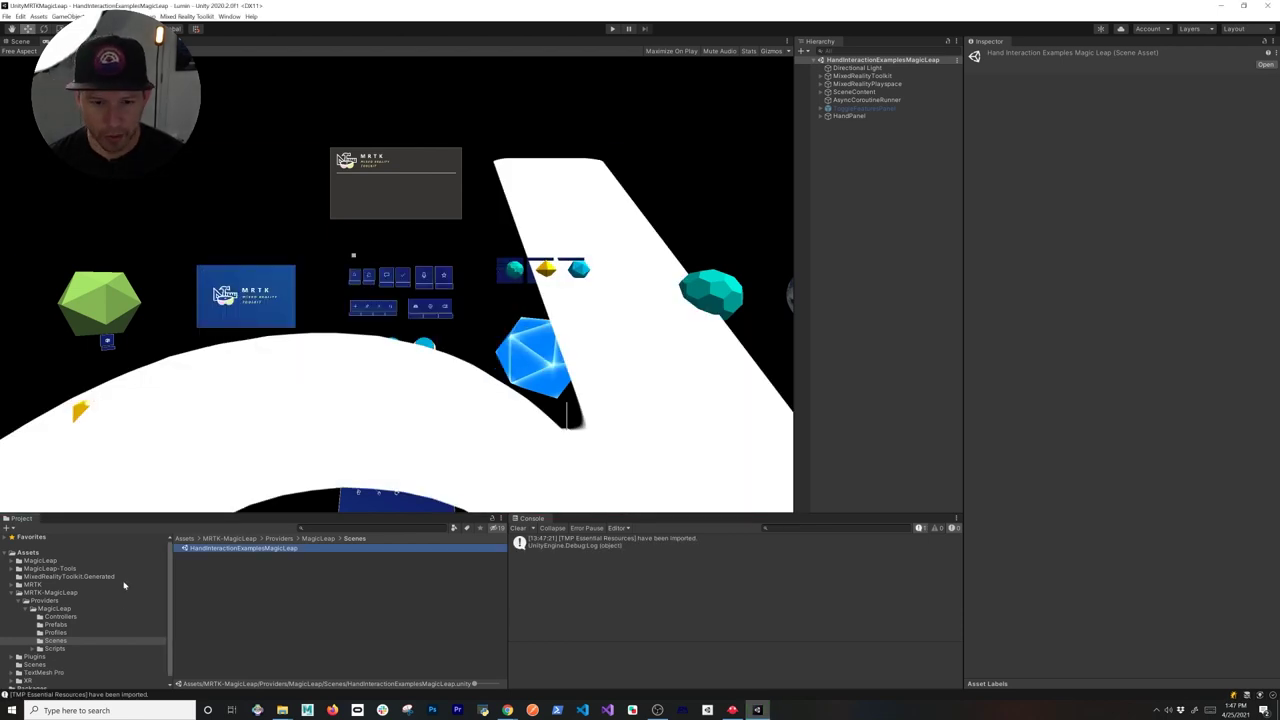
- Open SampleScene, then reopen the HandInteractionExamplesMagicLeap scene
click(48, 591)
scroll(40, 640, down, 1)
click(38, 658)
double_click(205, 548)
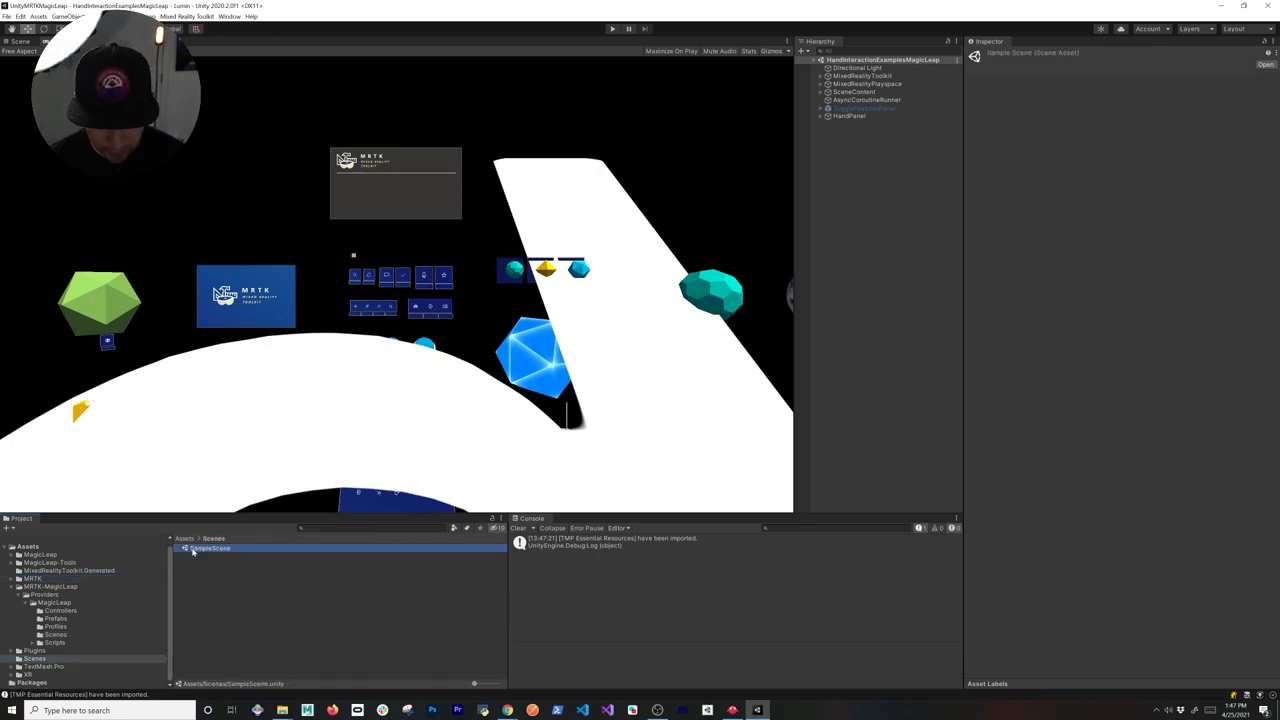
click(62, 635)
double_click(214, 549)
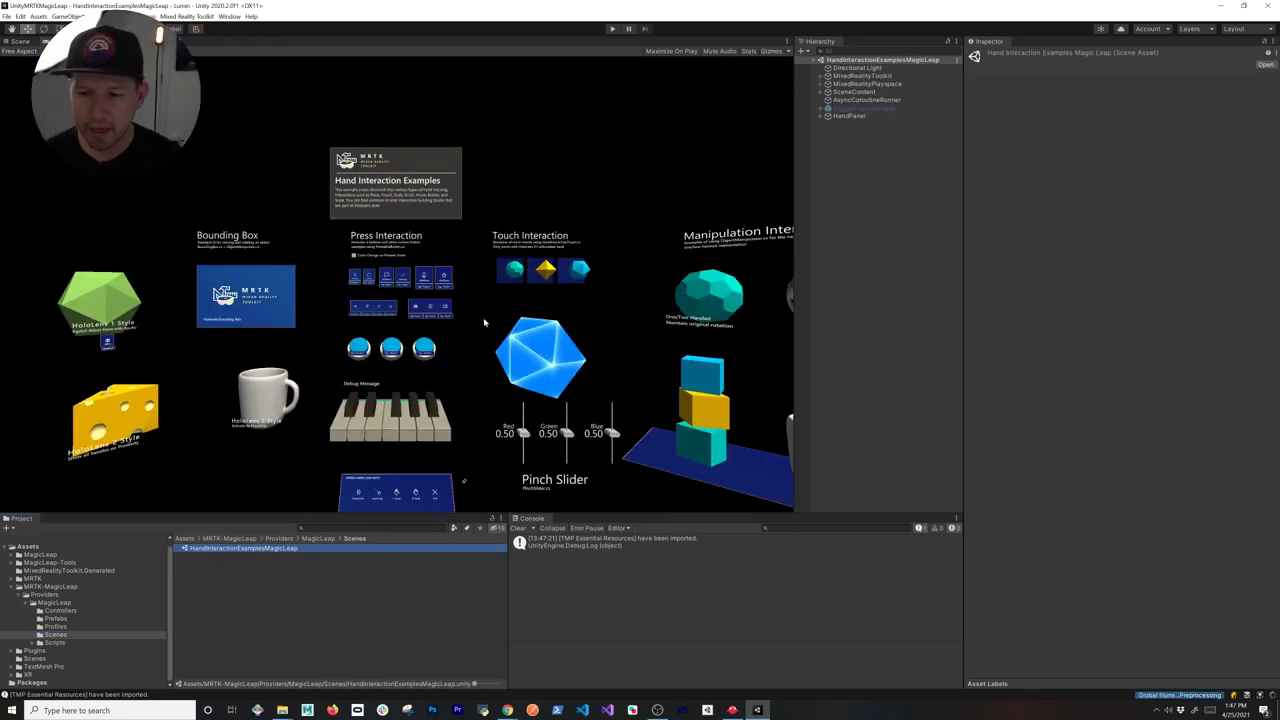
- Frame Model_Octa in the Scene view and shrink the oversized 3D gizmo icons
click(20, 41)
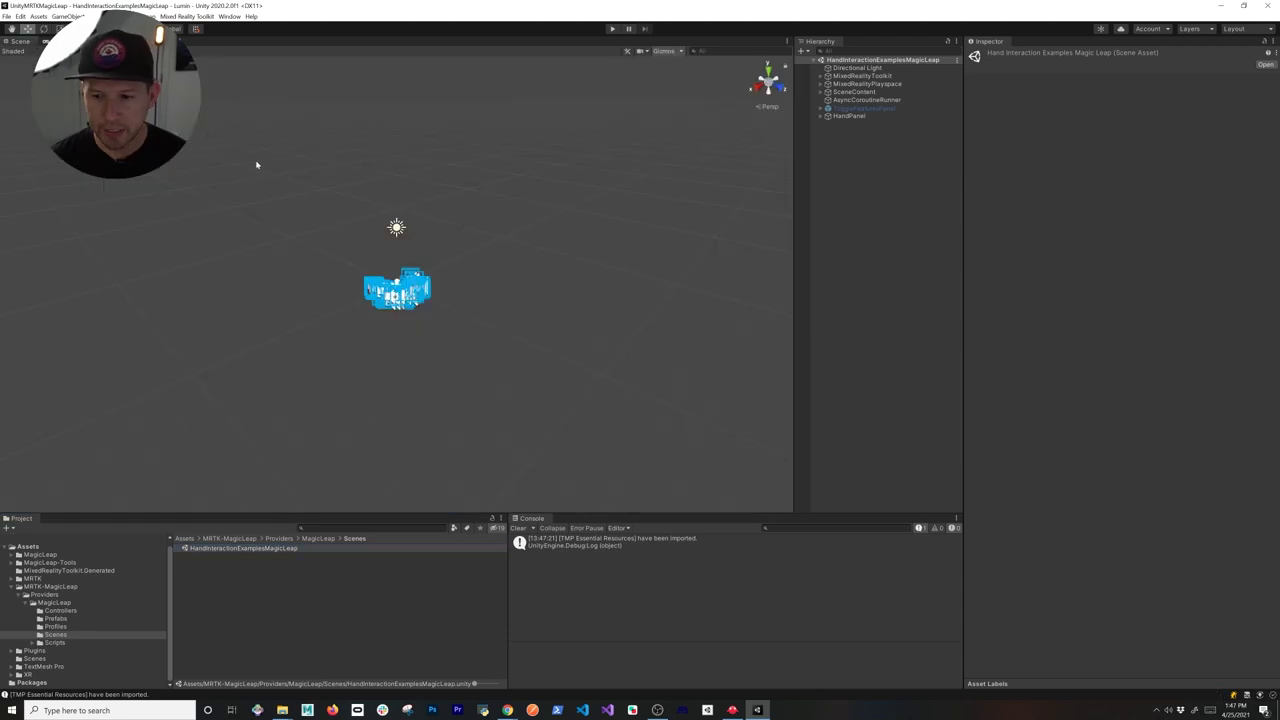
click(396, 295)
key(f)
drag(396, 295, 685, 34)
click(683, 50)
drag(760, 65, 752, 65)
click(600, 75)
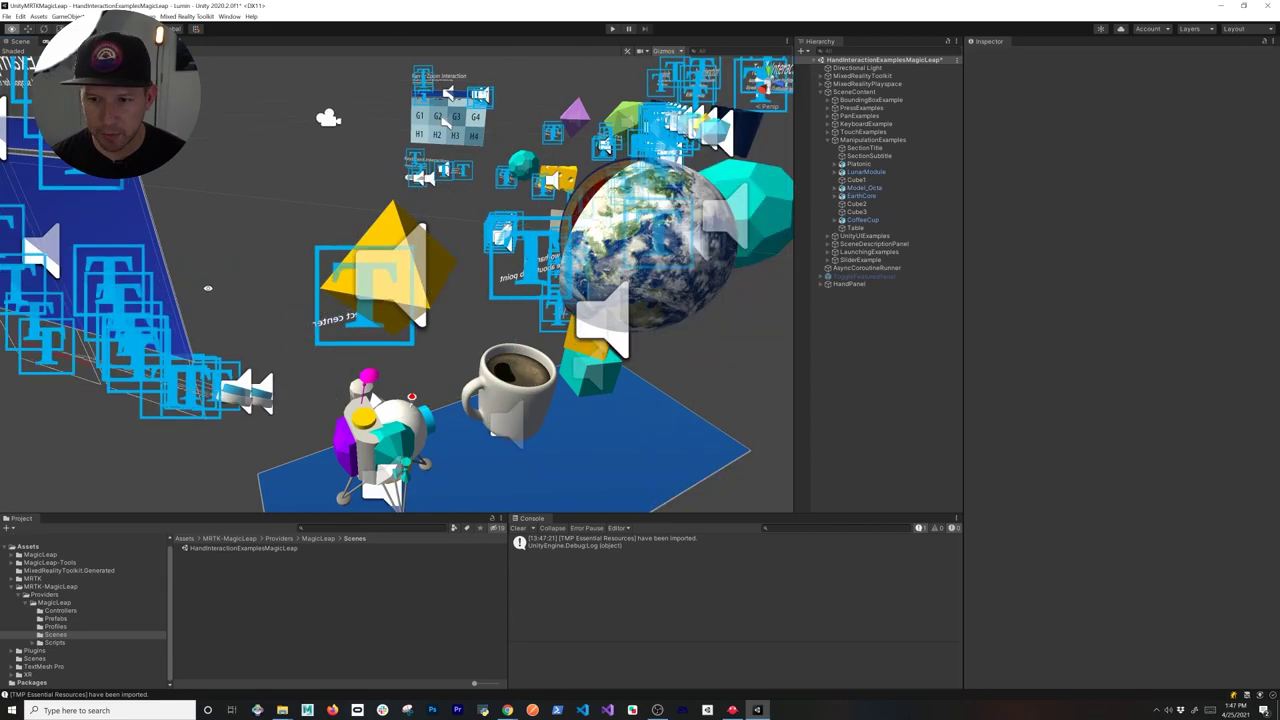
- Turn Gizmos off to see labels like Press Interaction and Pinch Slider clearly
scroll(551, 294, down, 10)
scroll(470, 317, up, 10)
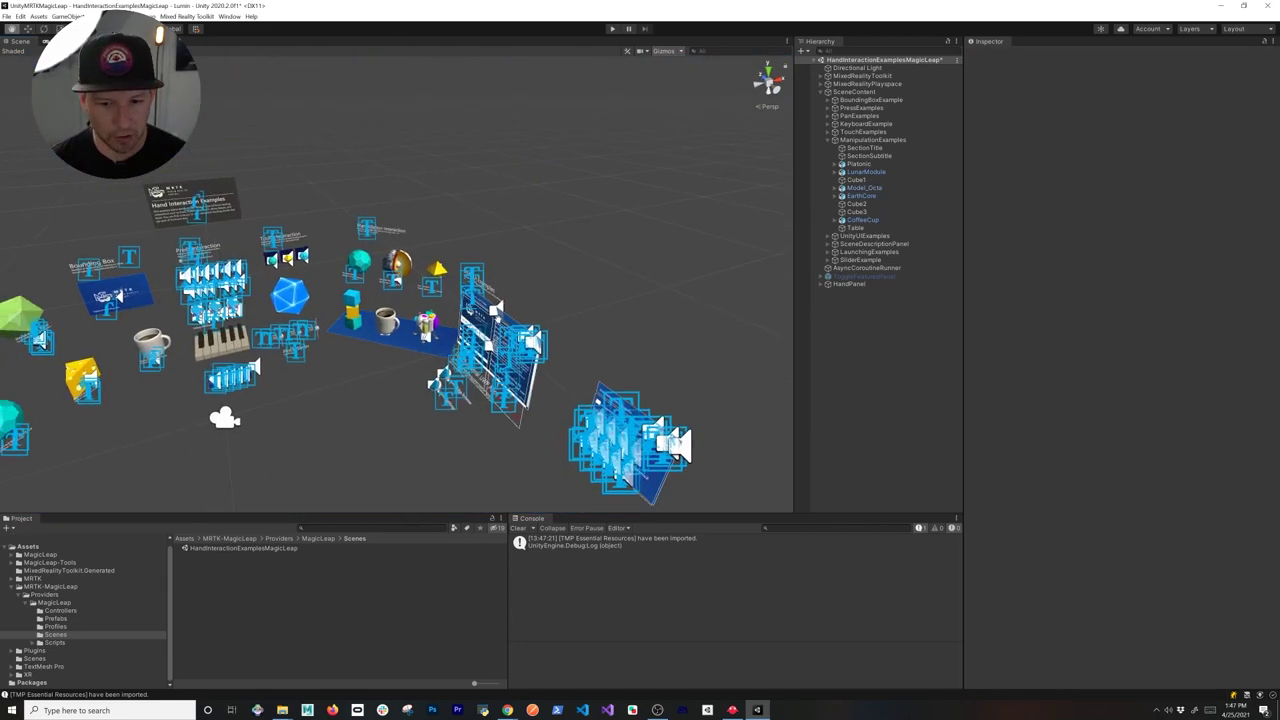
scroll(565, 323, down, 10)
scroll(565, 323, up, 5)
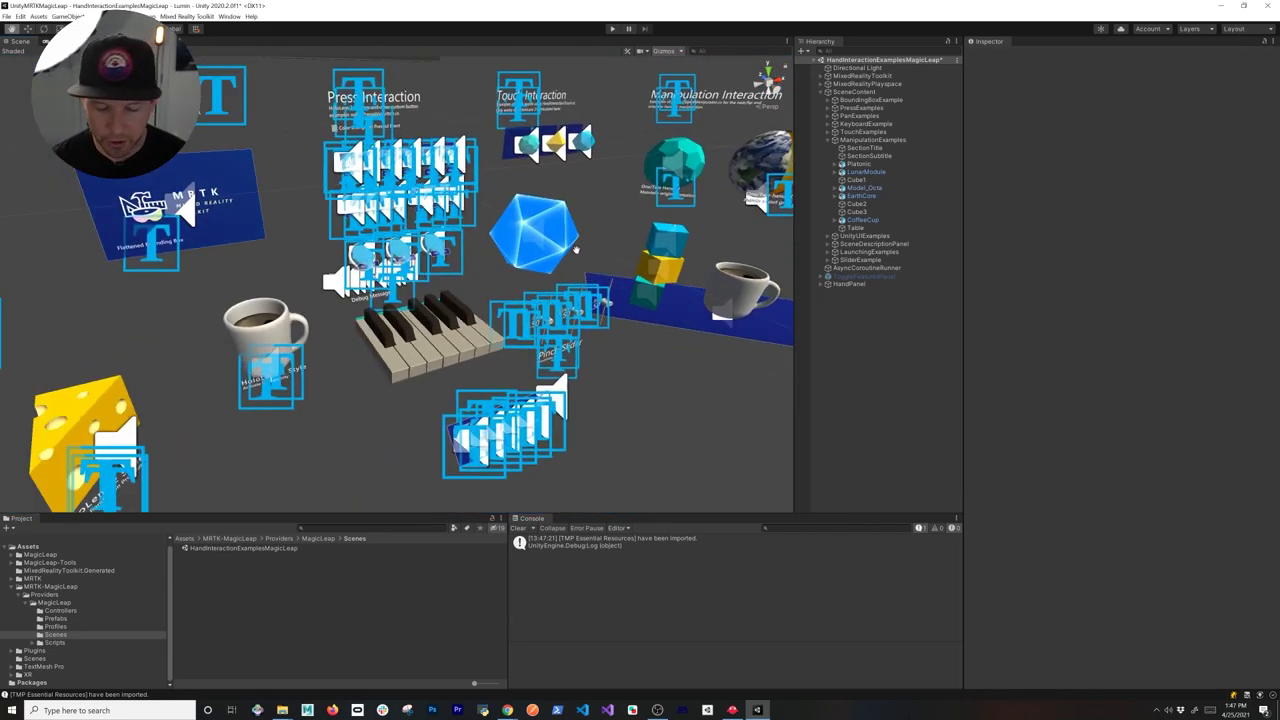
click(660, 50)
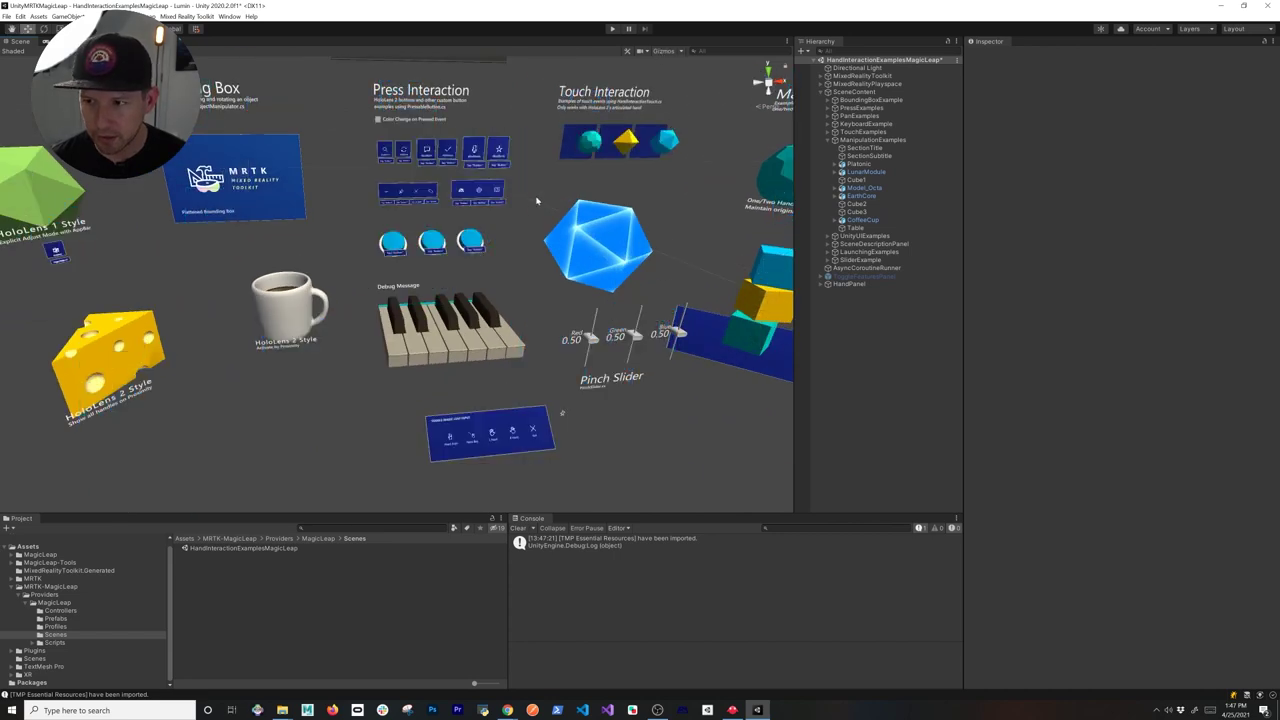
scroll(542, 288, up, 3)
scroll(471, 238, down, 5)
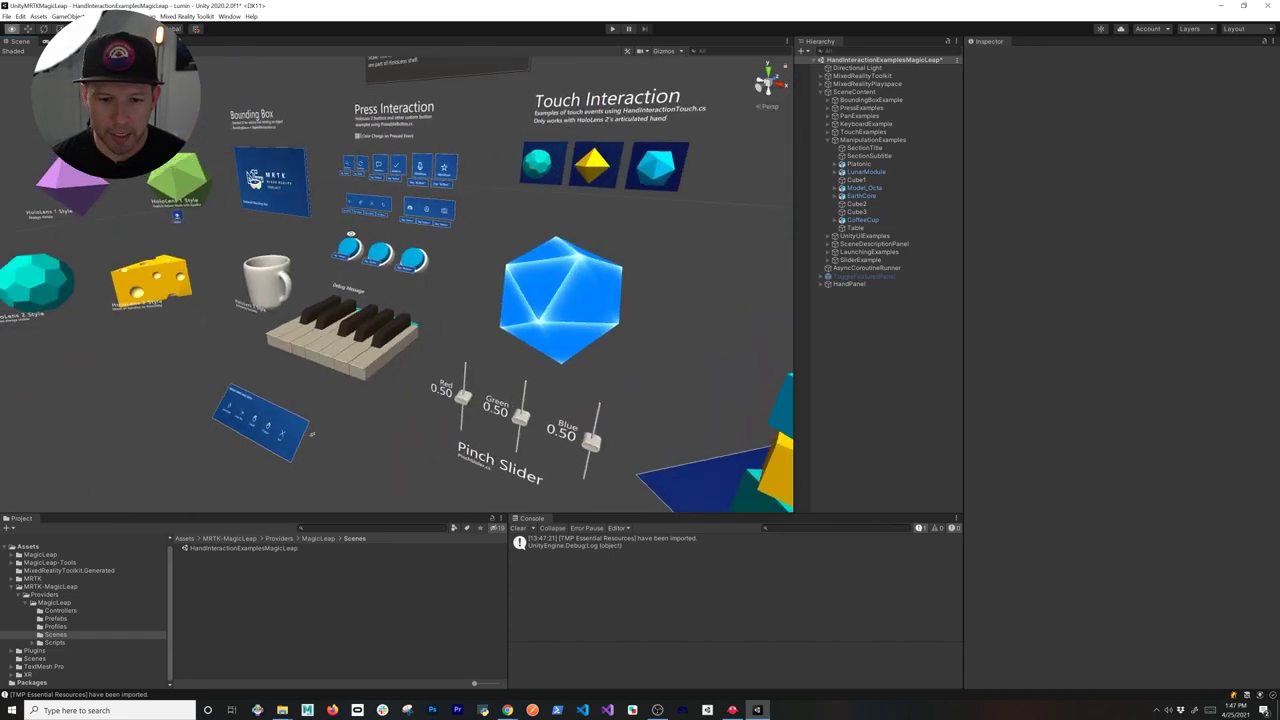
scroll(485, 260, up, 5)
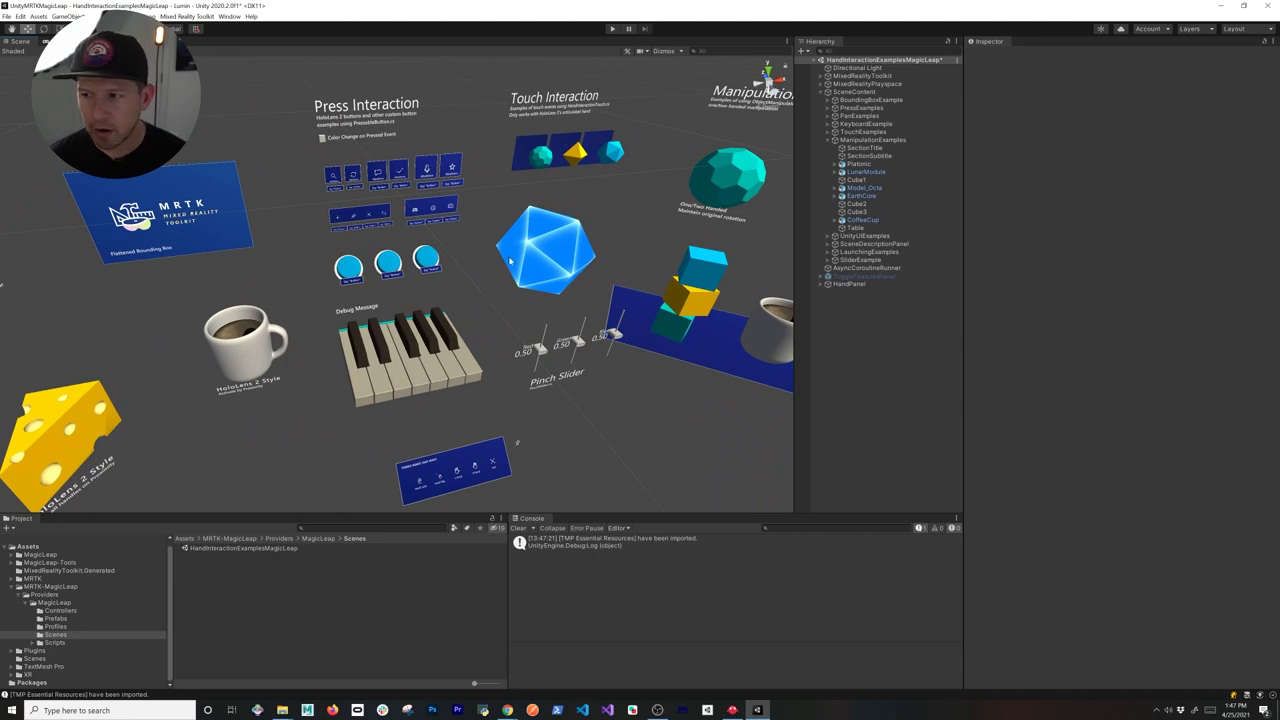
- Inspect Main Camera's Tracked Pose Driver under MixedRealityPlayspace, then select MixedRealityToolkit
click(855, 85)
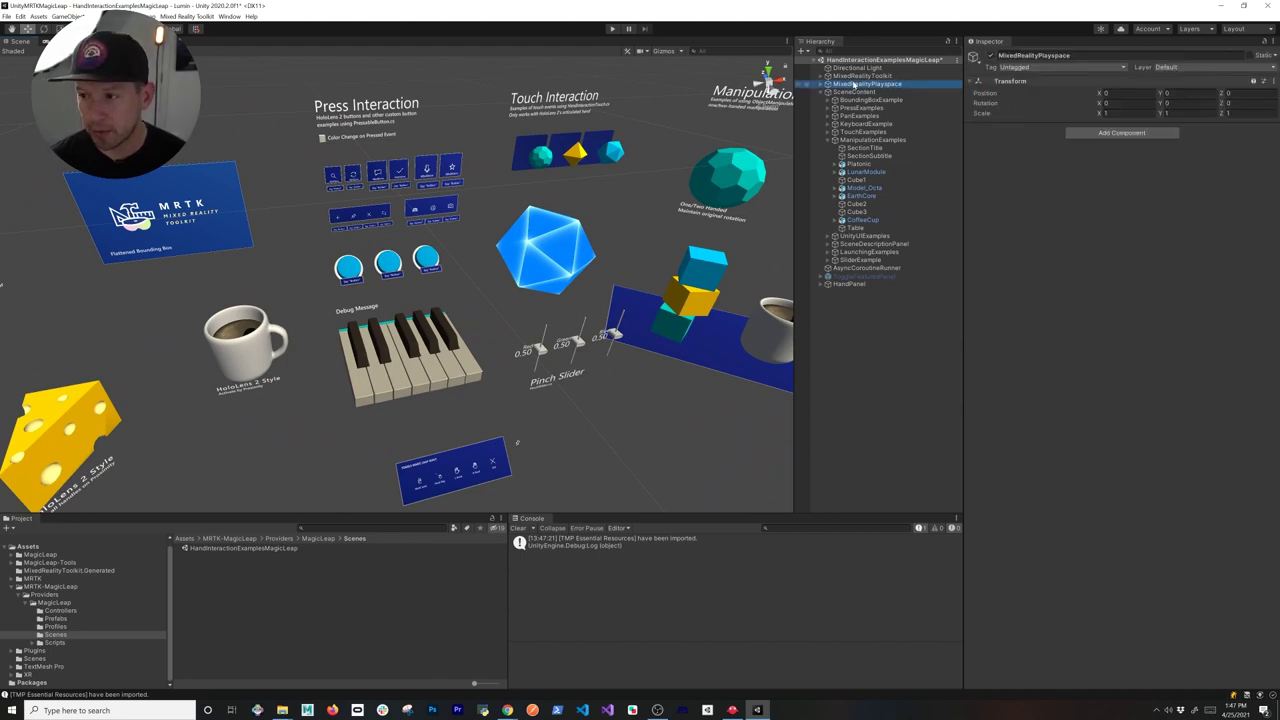
click(822, 86)
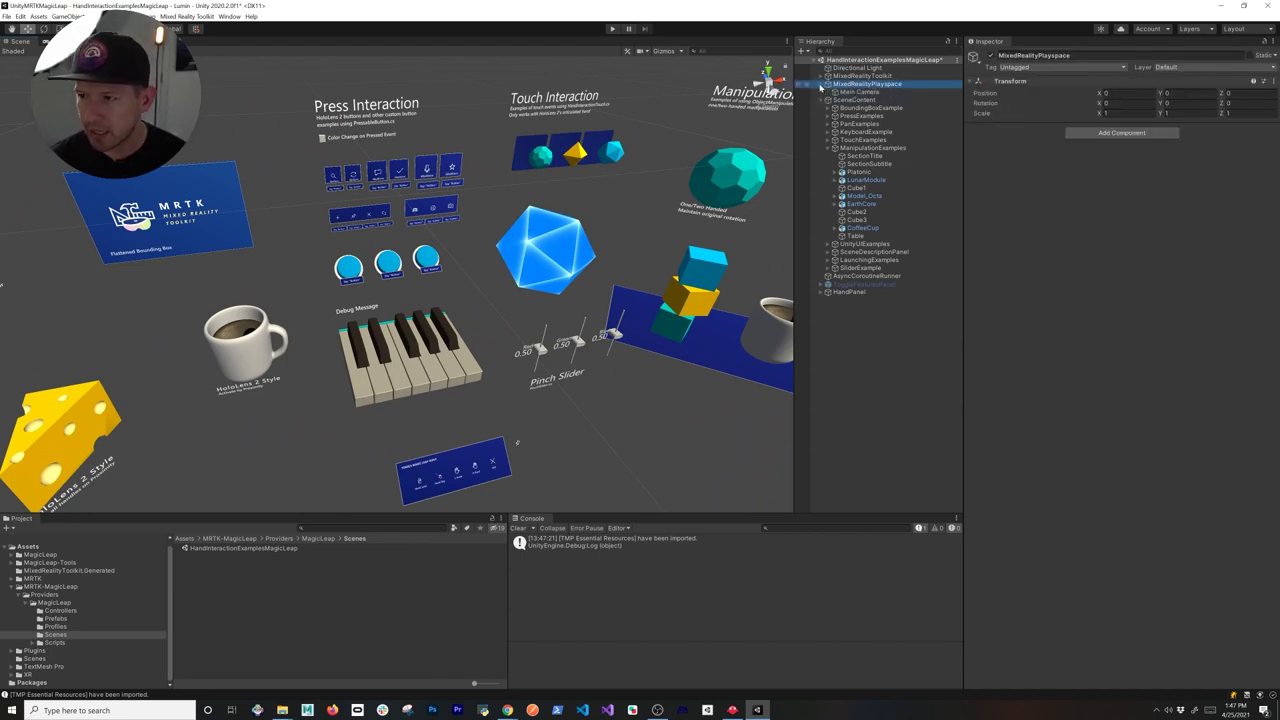
click(856, 91)
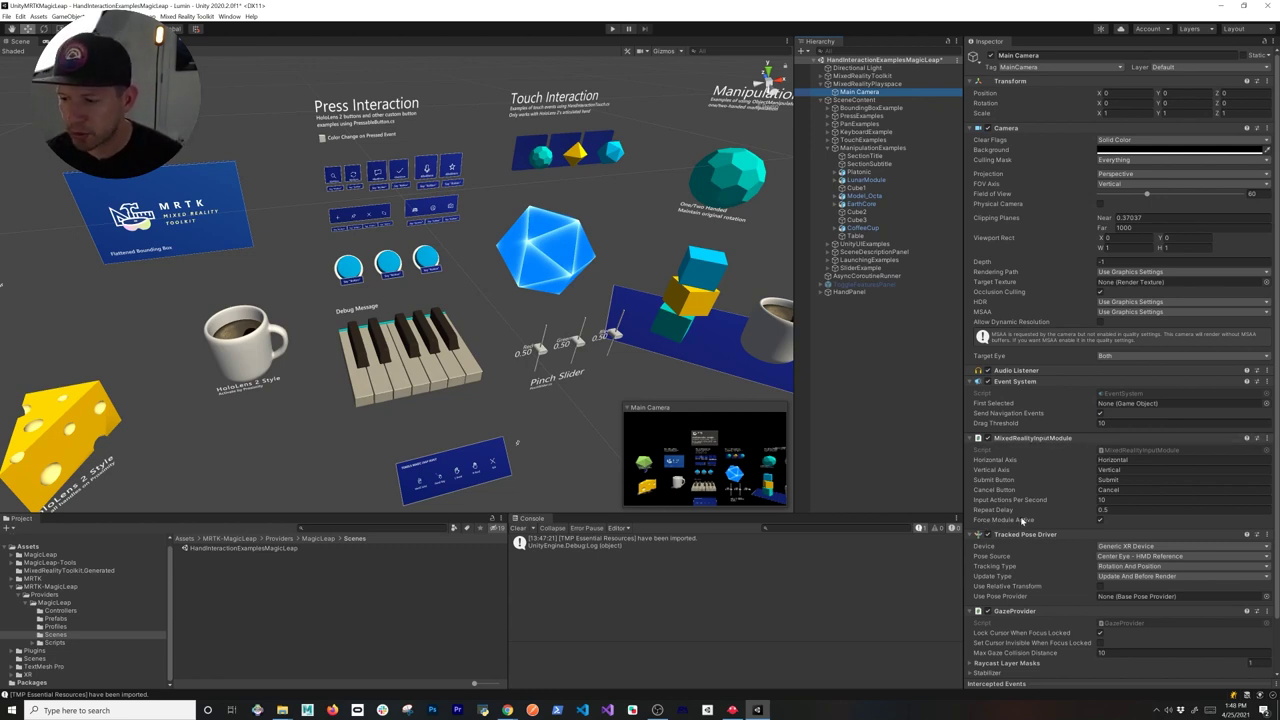
scroll(1031, 518, down, 2)
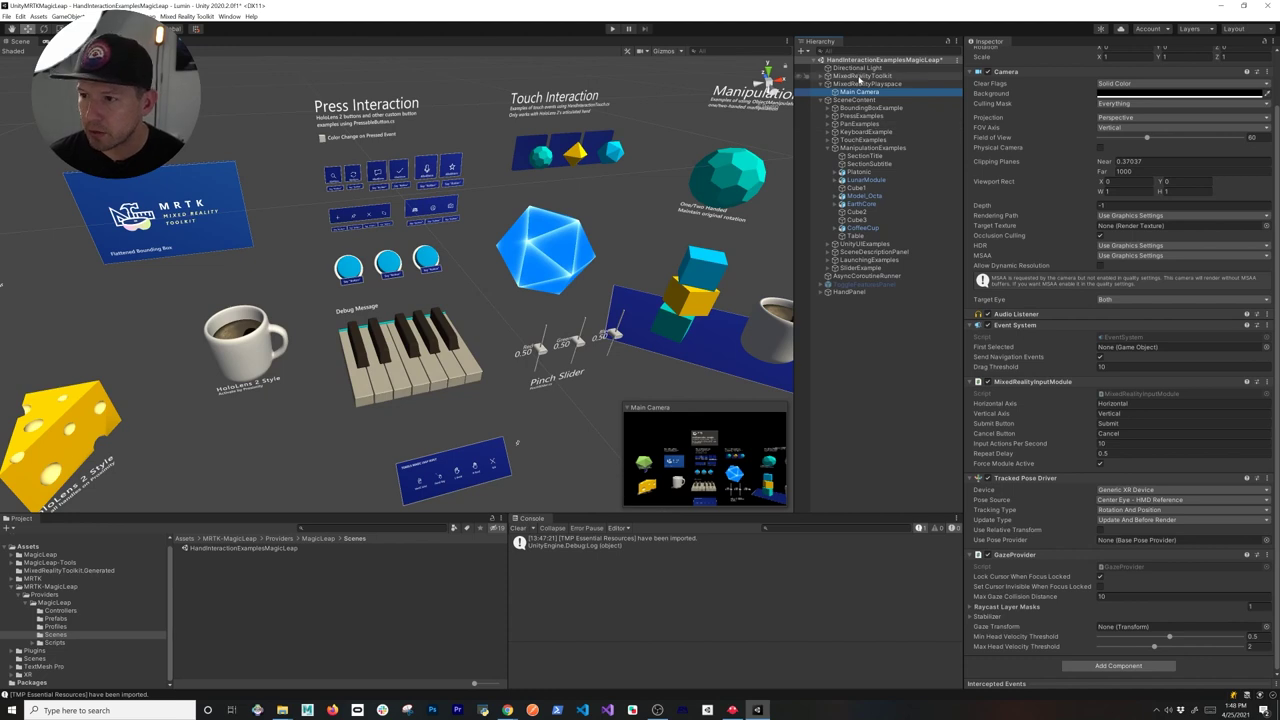
click(858, 76)
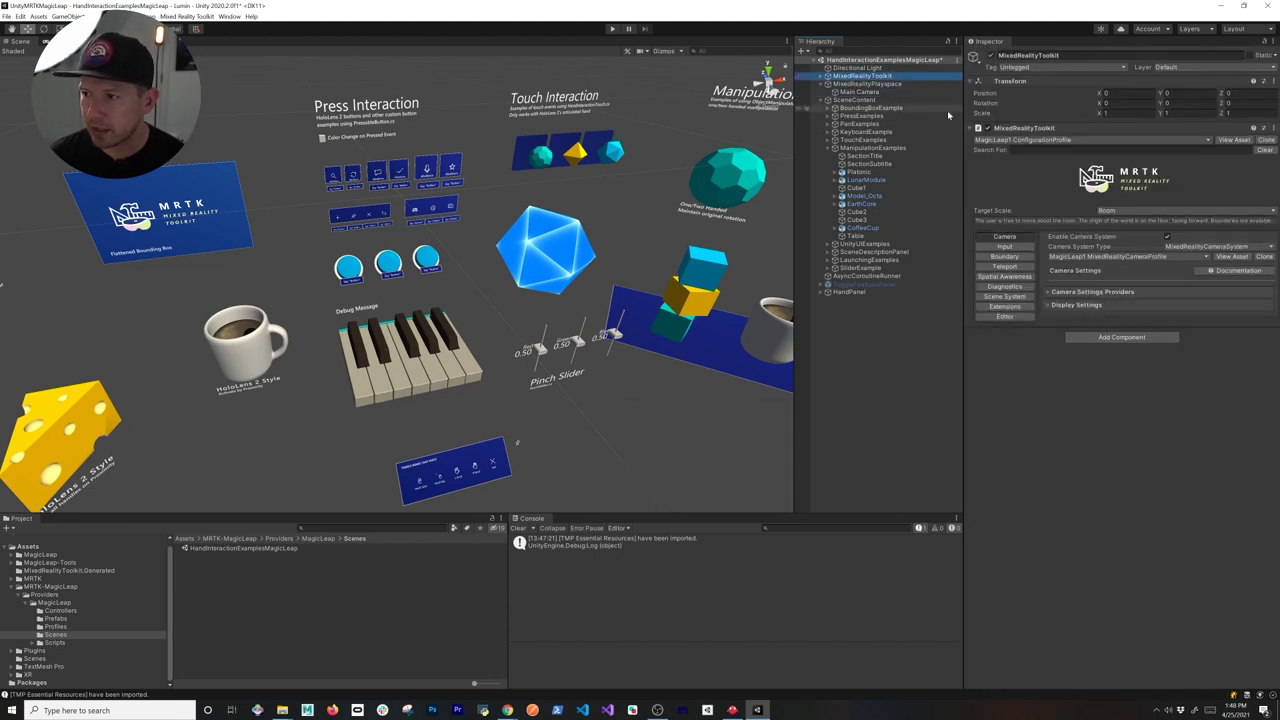
- Keep MagicLeap1 MixedRealityCameraProfile as the camera profile and view the MagicLeap1 input settings
click(1077, 258)
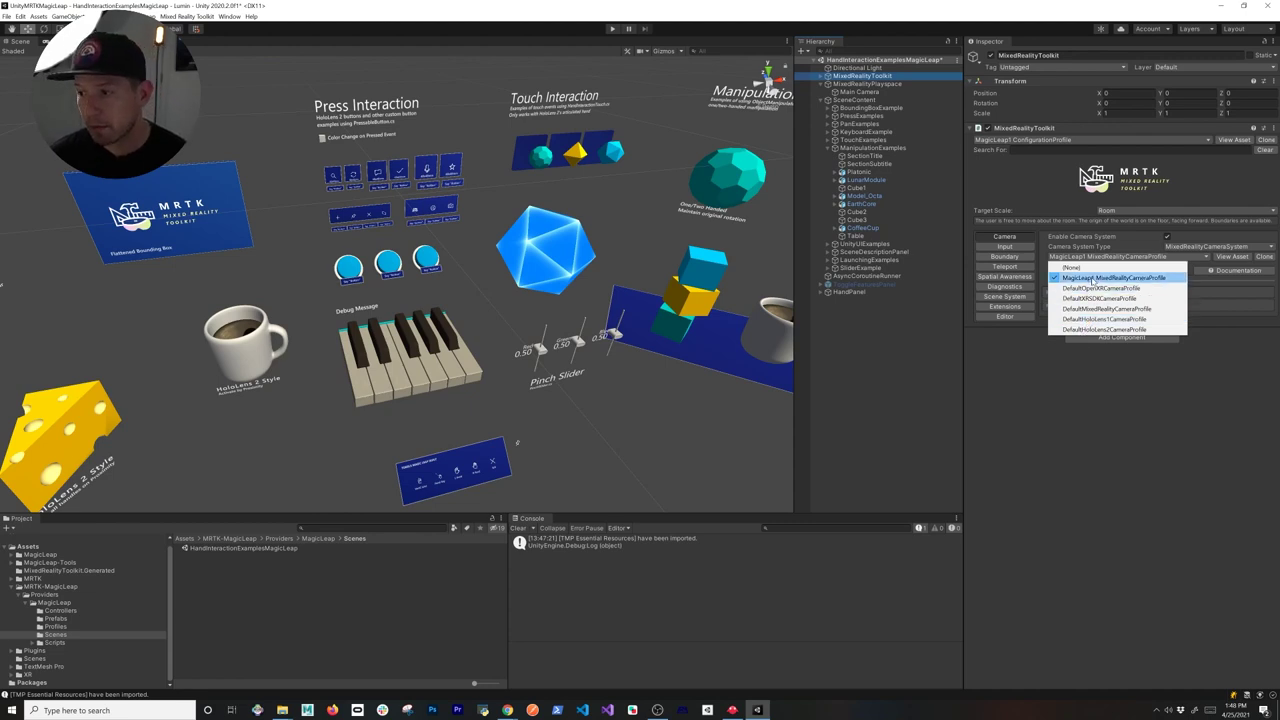
click(1053, 390)
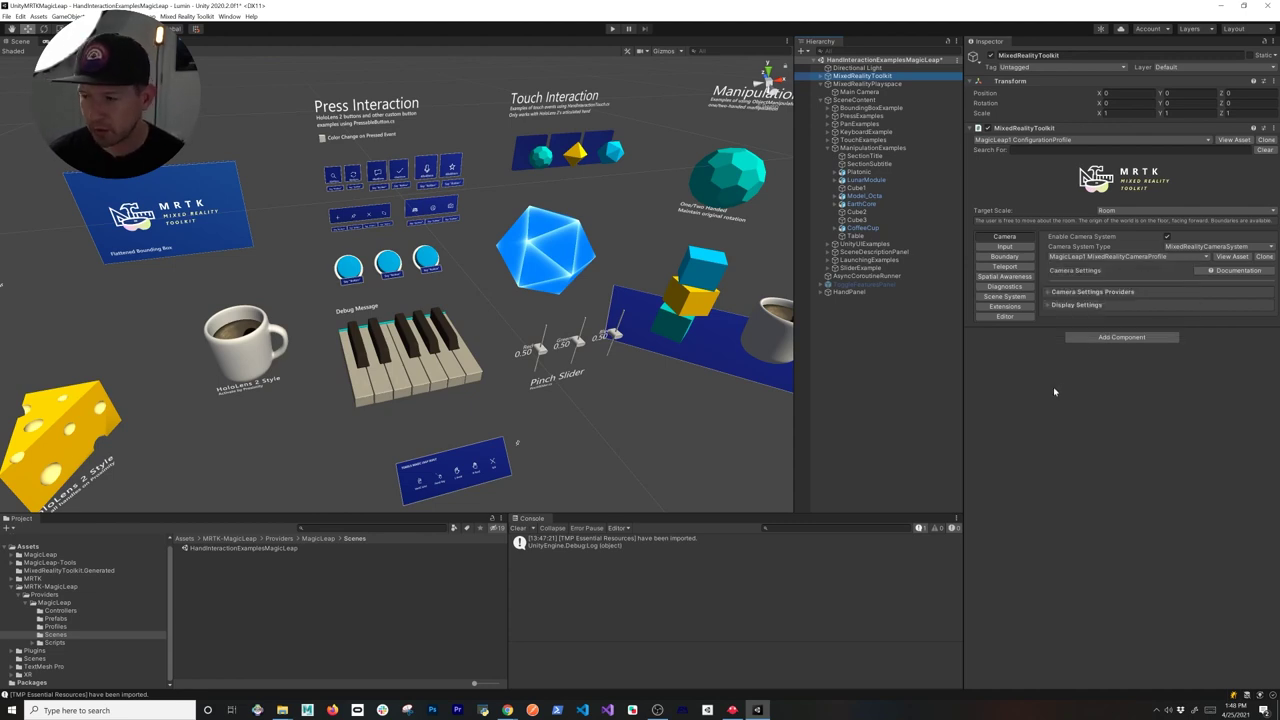
click(1005, 247)
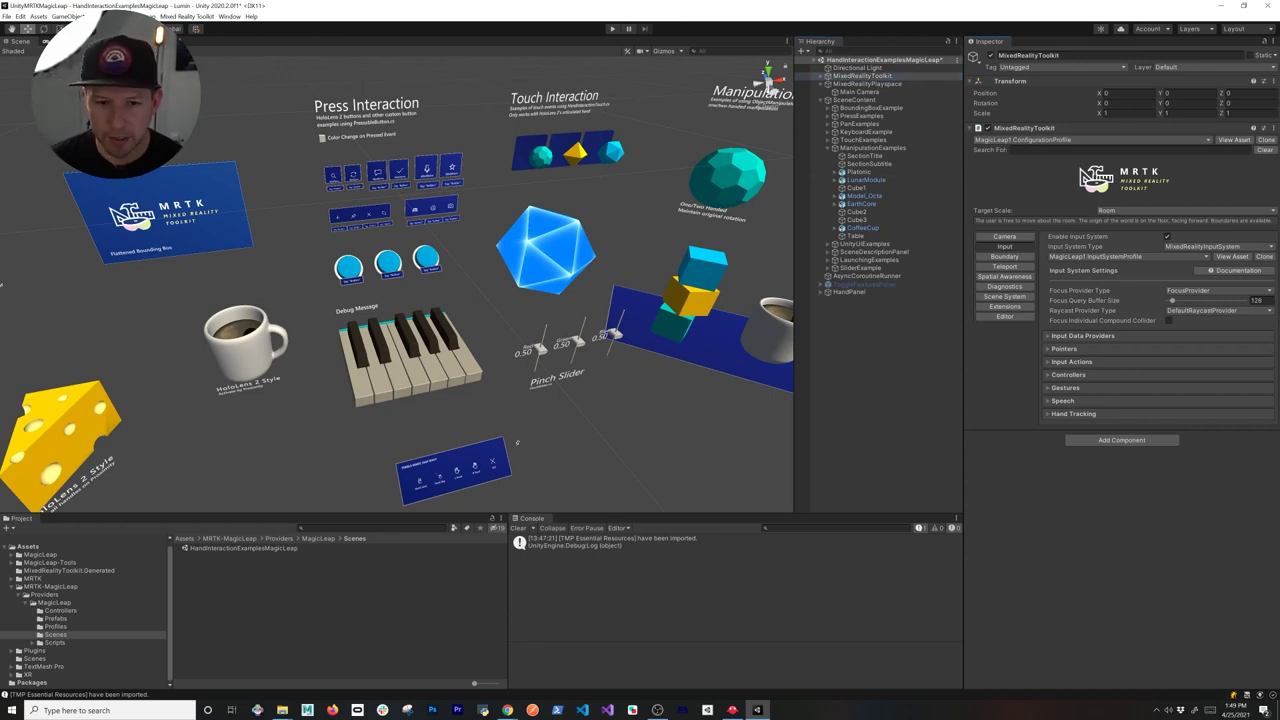
- Add the open HandInteractionExamplesMagicLeap scene to the Lumin build, then bring up Player Settings
click(6, 16)
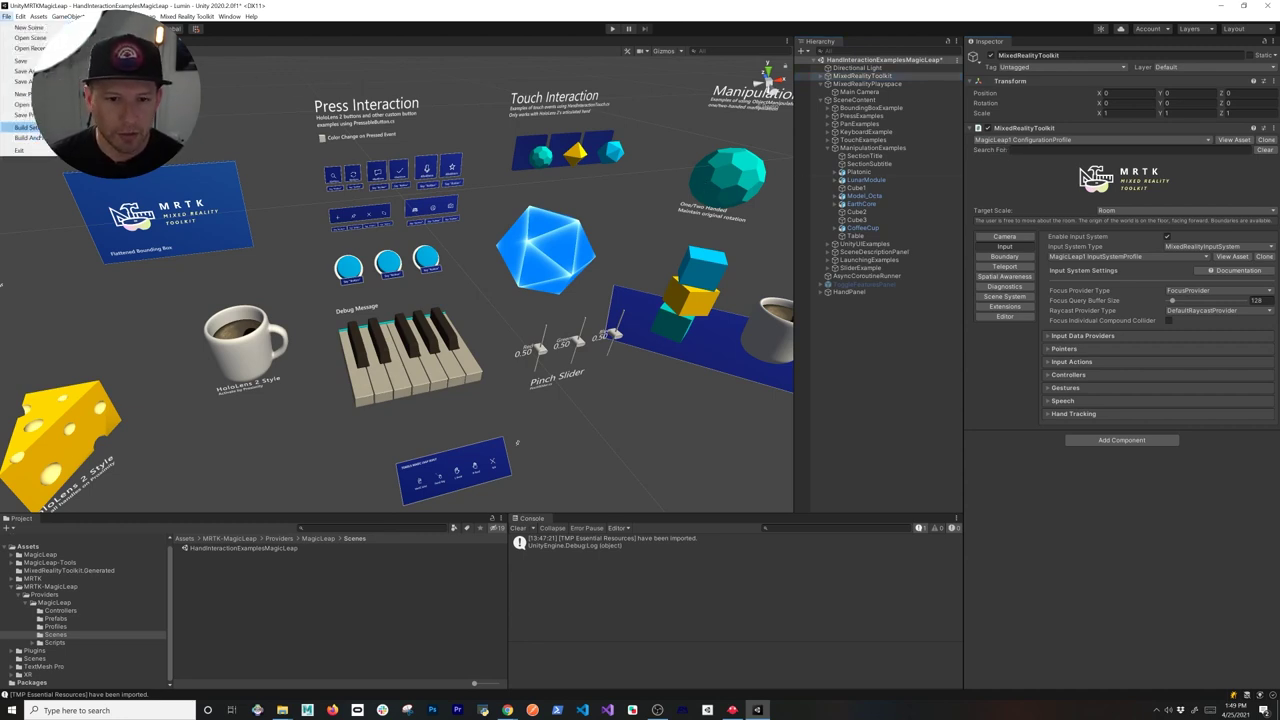
click(27, 127)
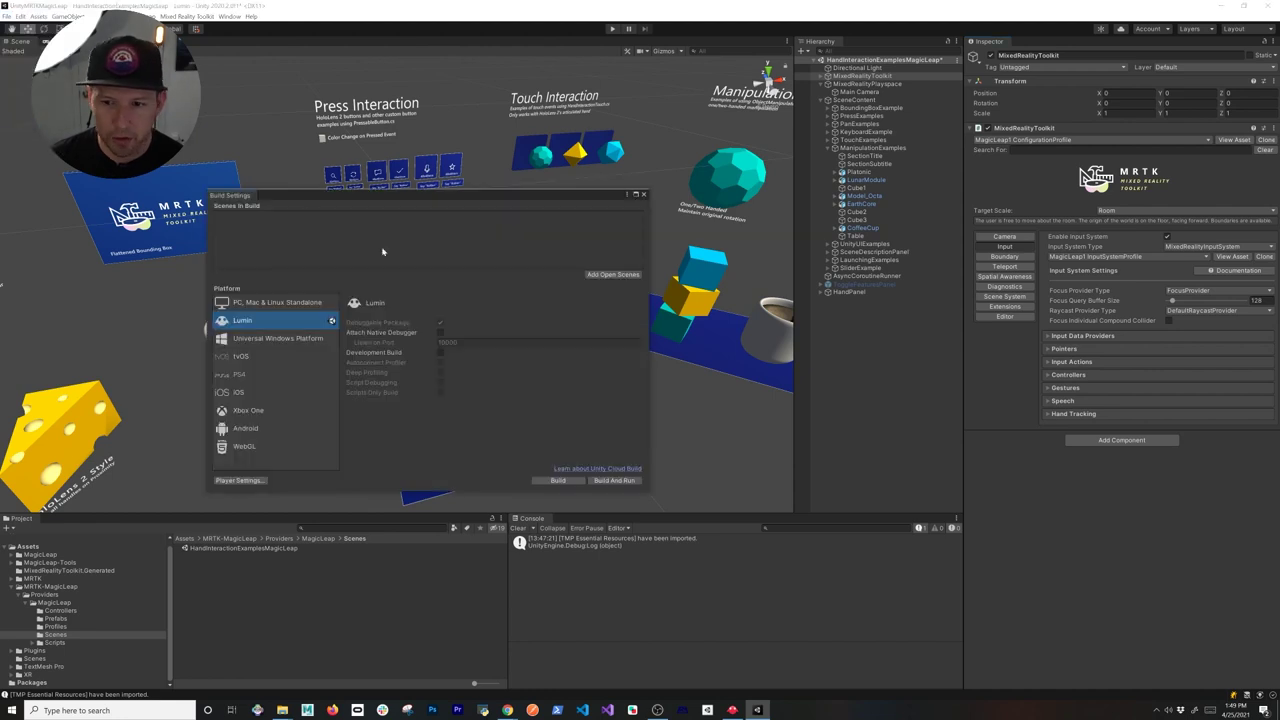
click(592, 274)
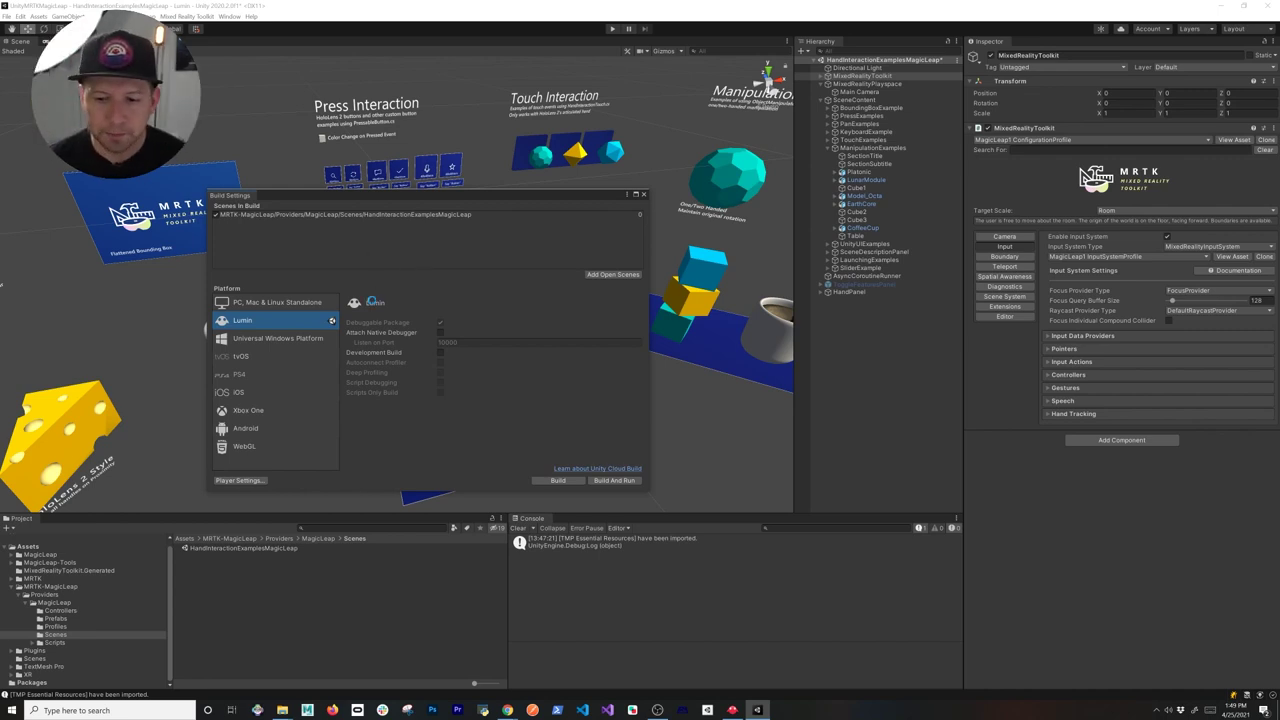
click(241, 480)
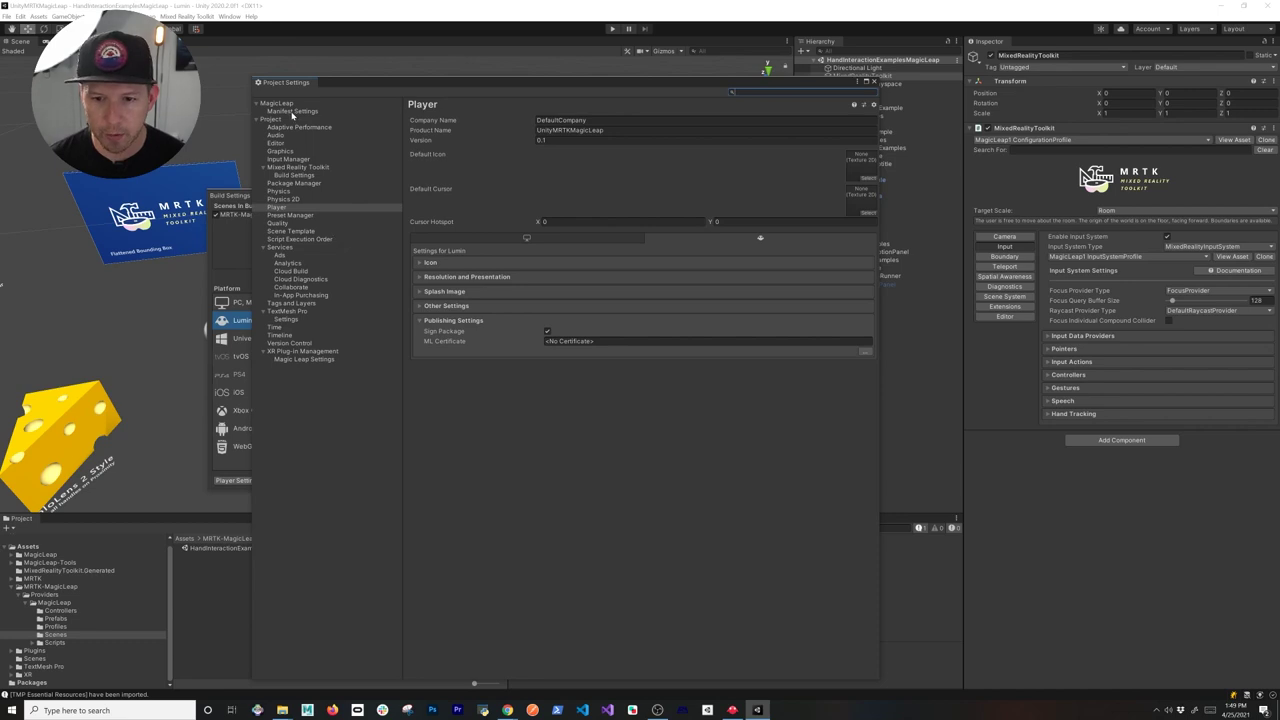
- Show the Magic Leap Manifest Settings with the Autogranted, Sensitive and Reality privilege lists expanded
click(291, 112)
click(290, 104)
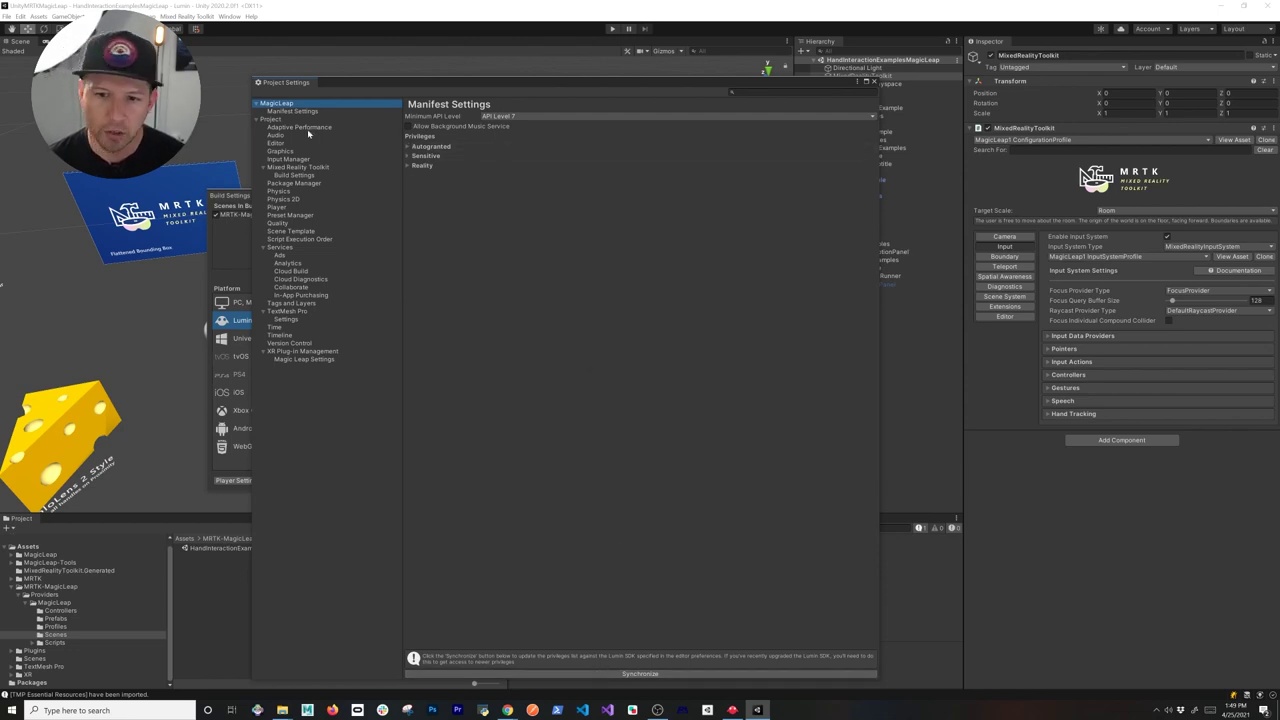
click(302, 112)
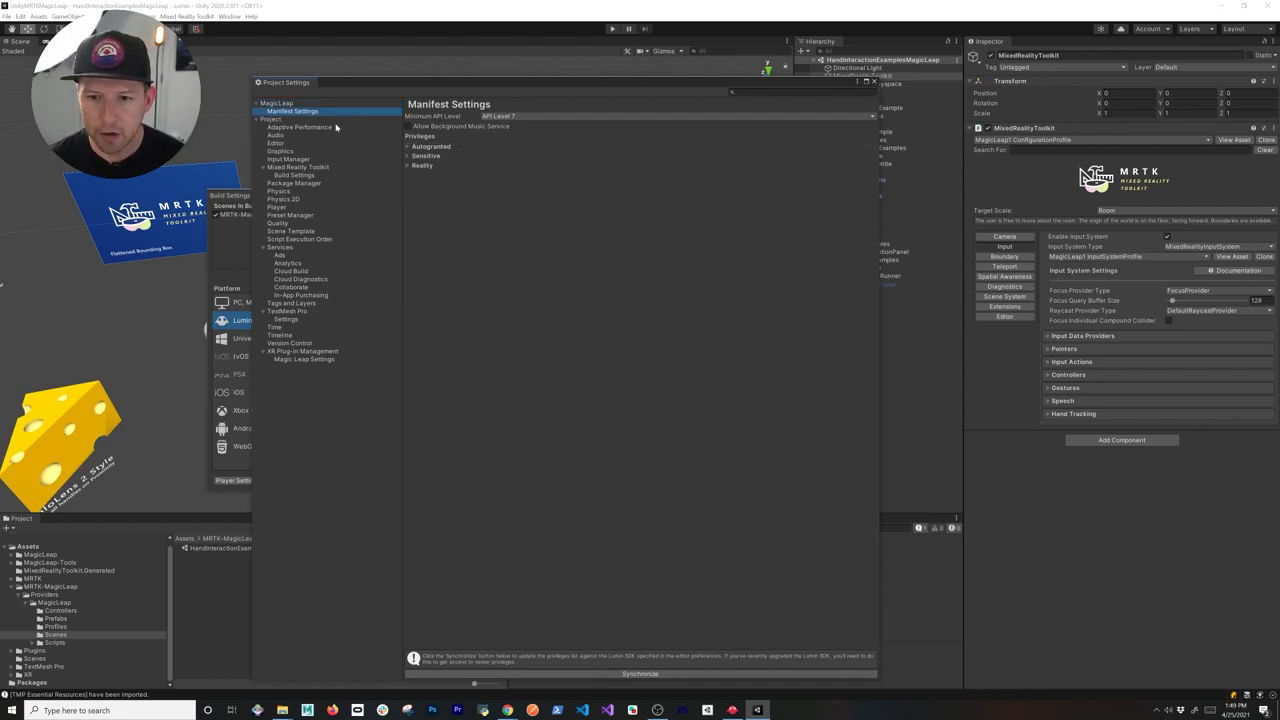
click(409, 148)
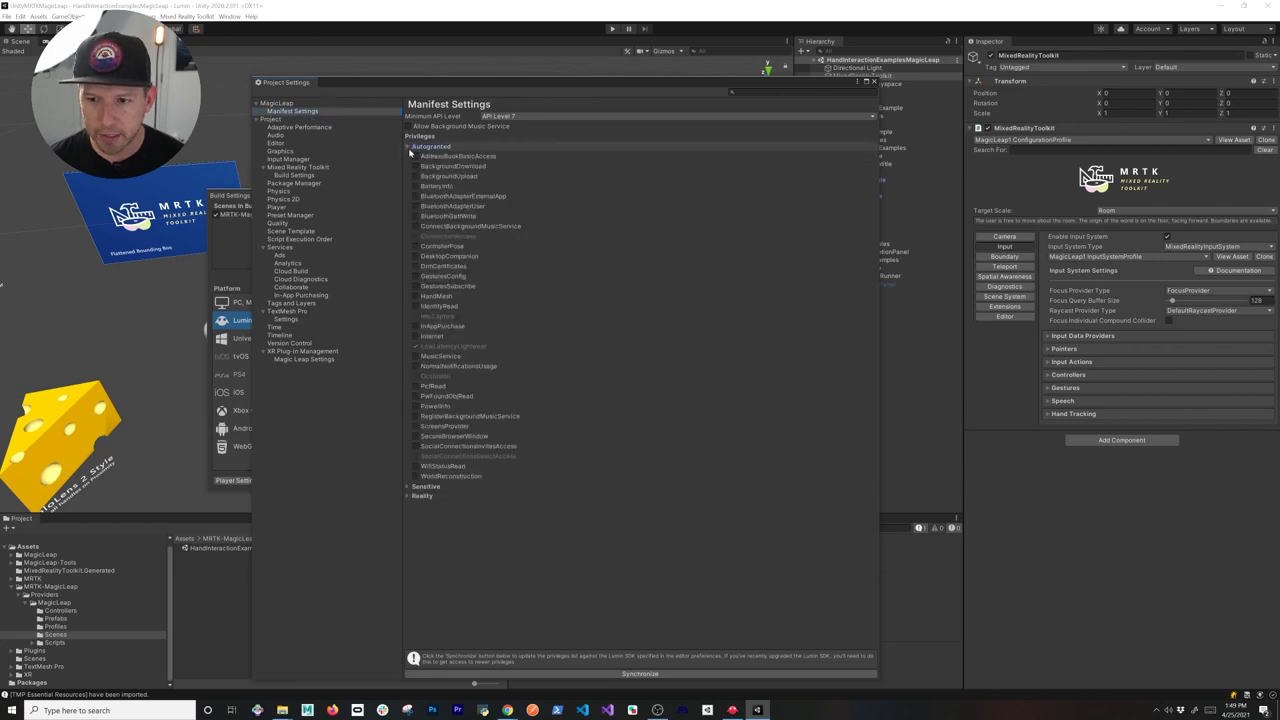
click(408, 487)
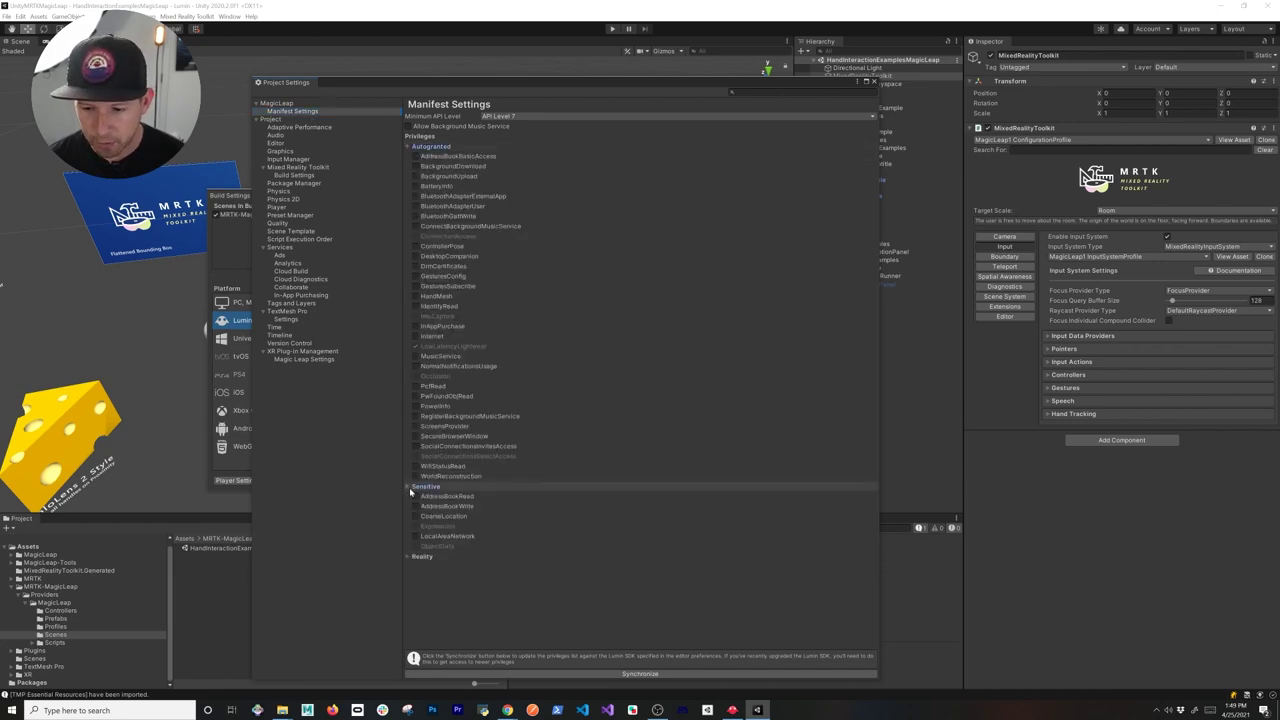
click(410, 558)
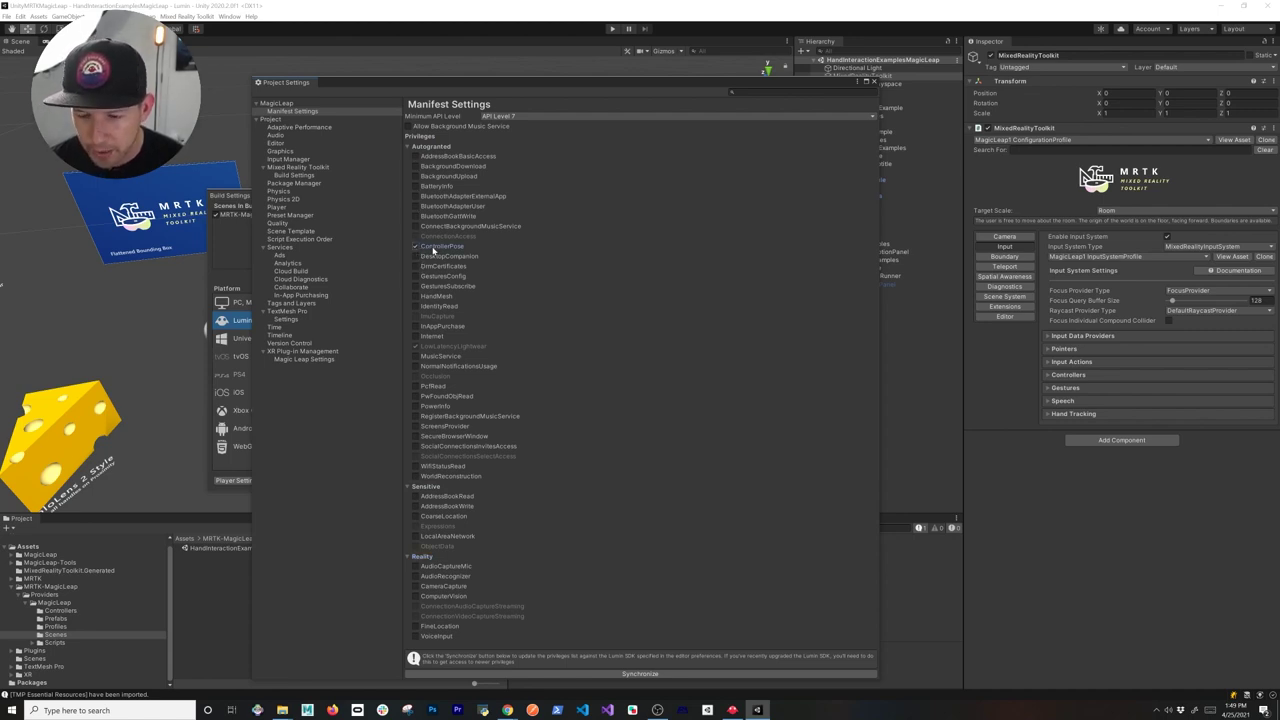
- Grant GesturesConfig, GesturesSubscribe, HandMesh, Internet, PcfRead, WorldReconstruction and LocalAreaNetwork privileges
click(414, 275)
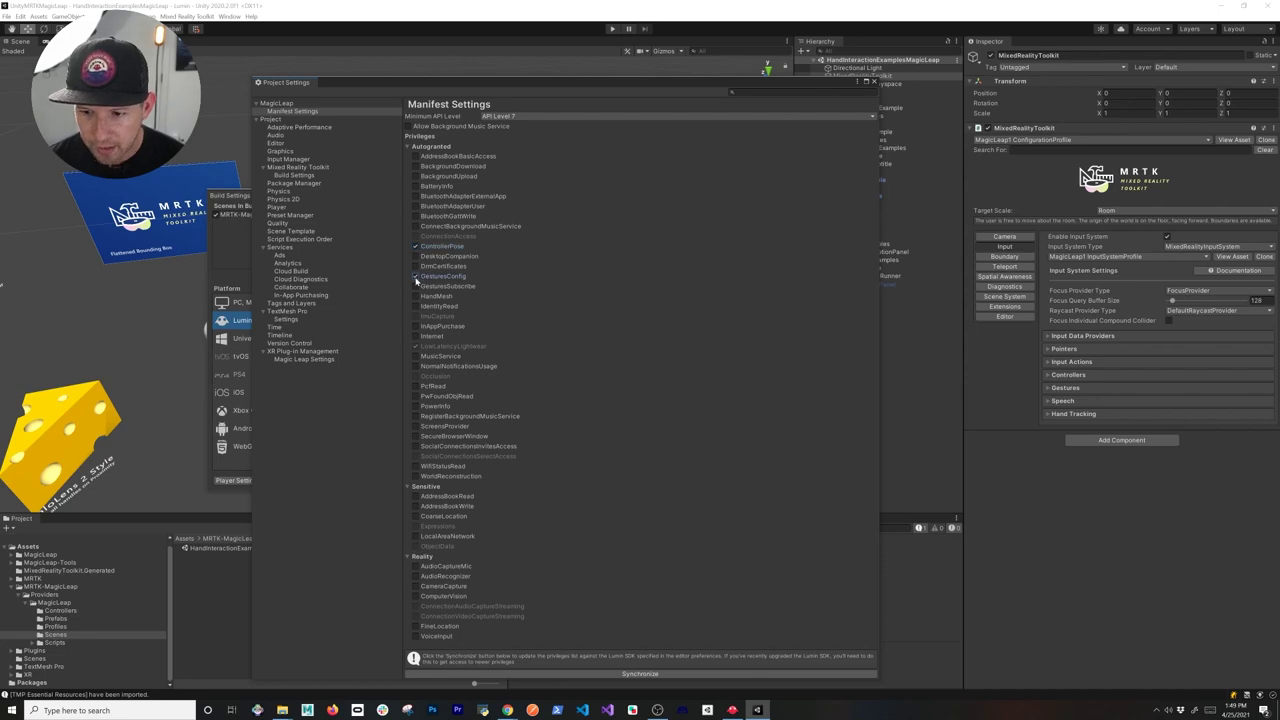
click(416, 287)
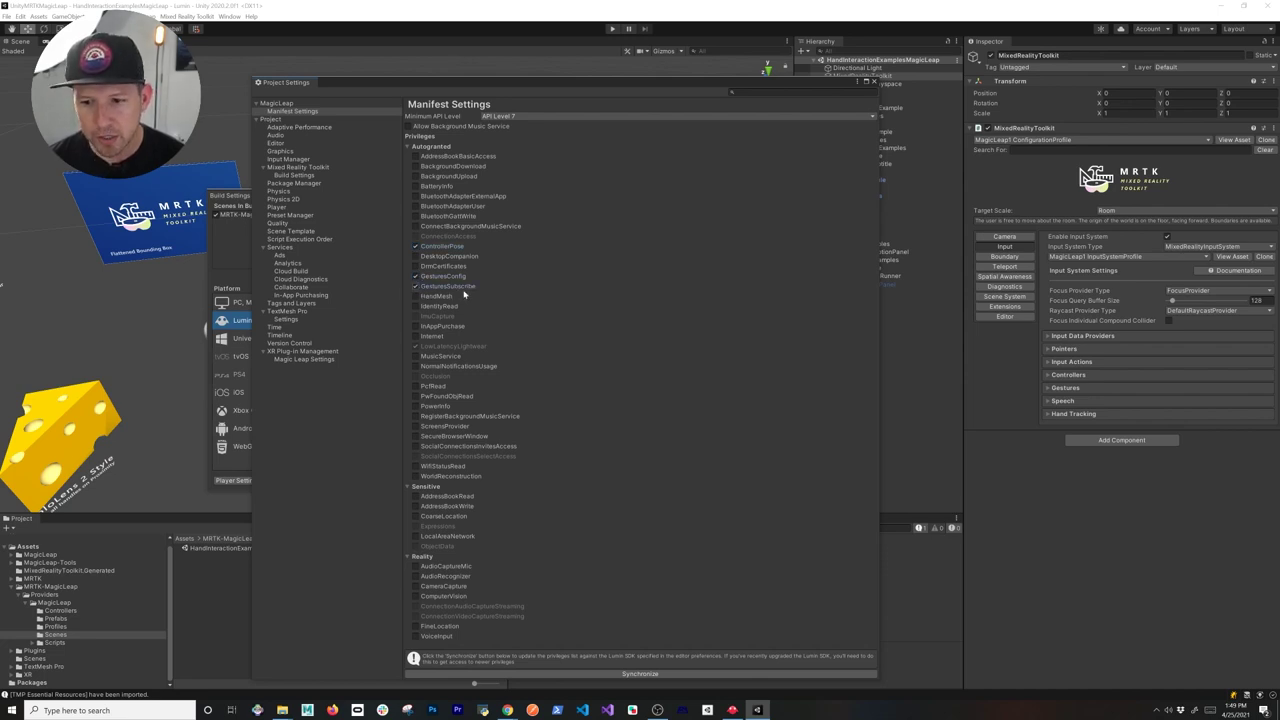
click(415, 297)
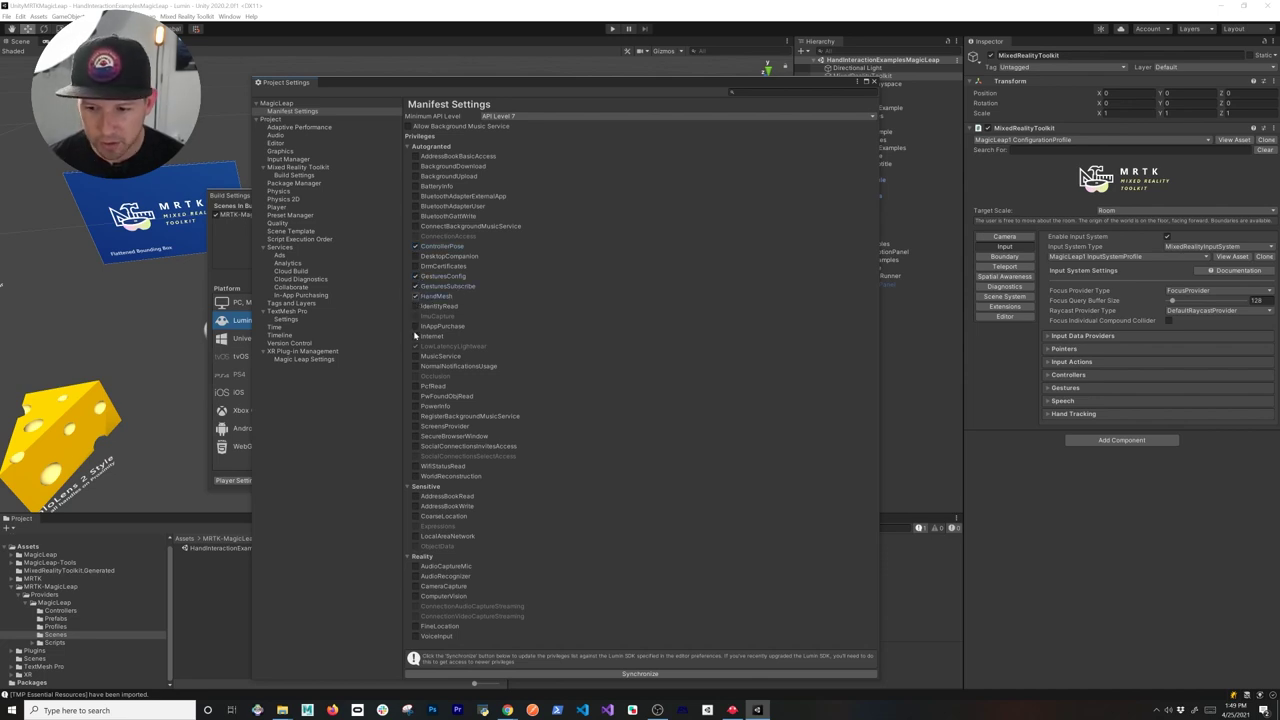
click(416, 337)
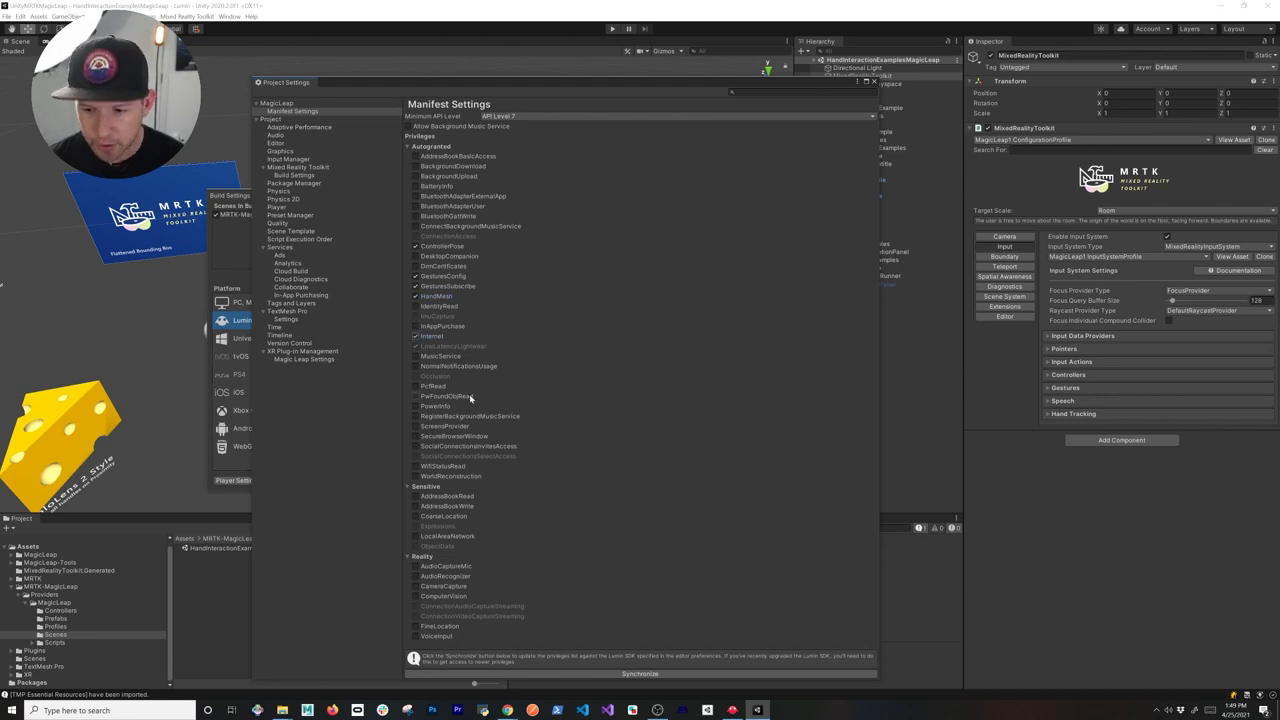
click(416, 387)
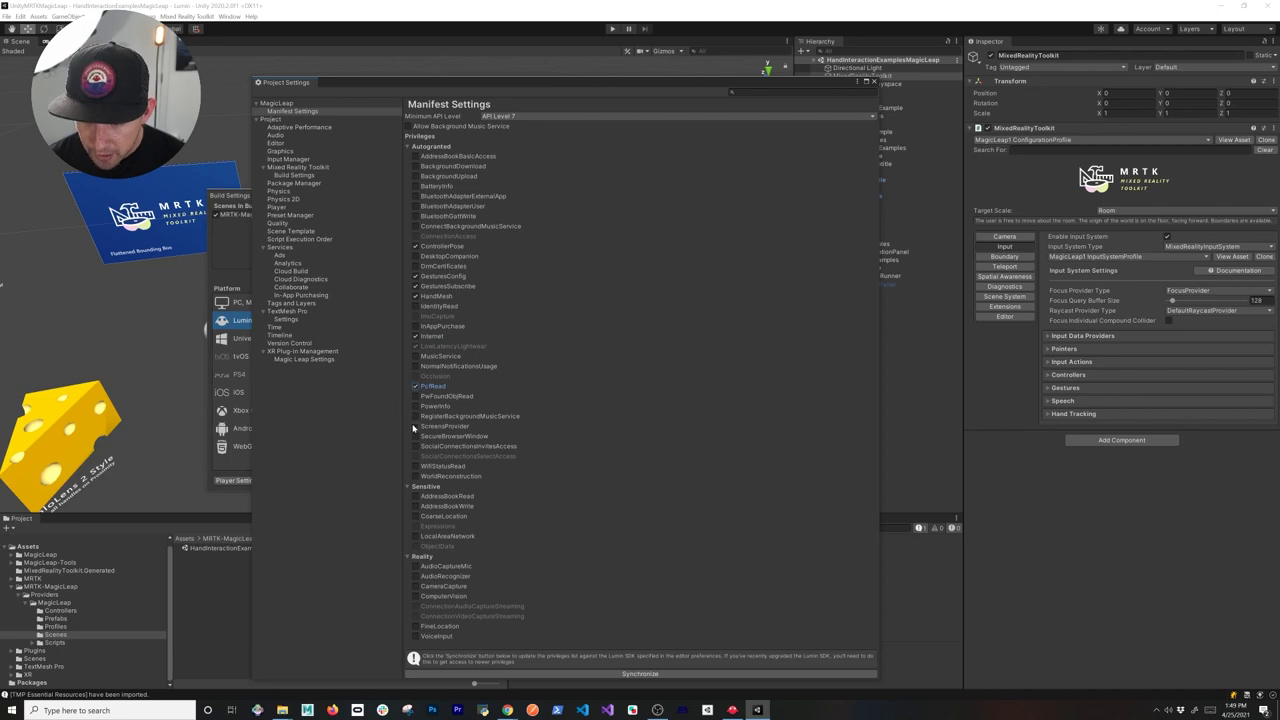
click(416, 478)
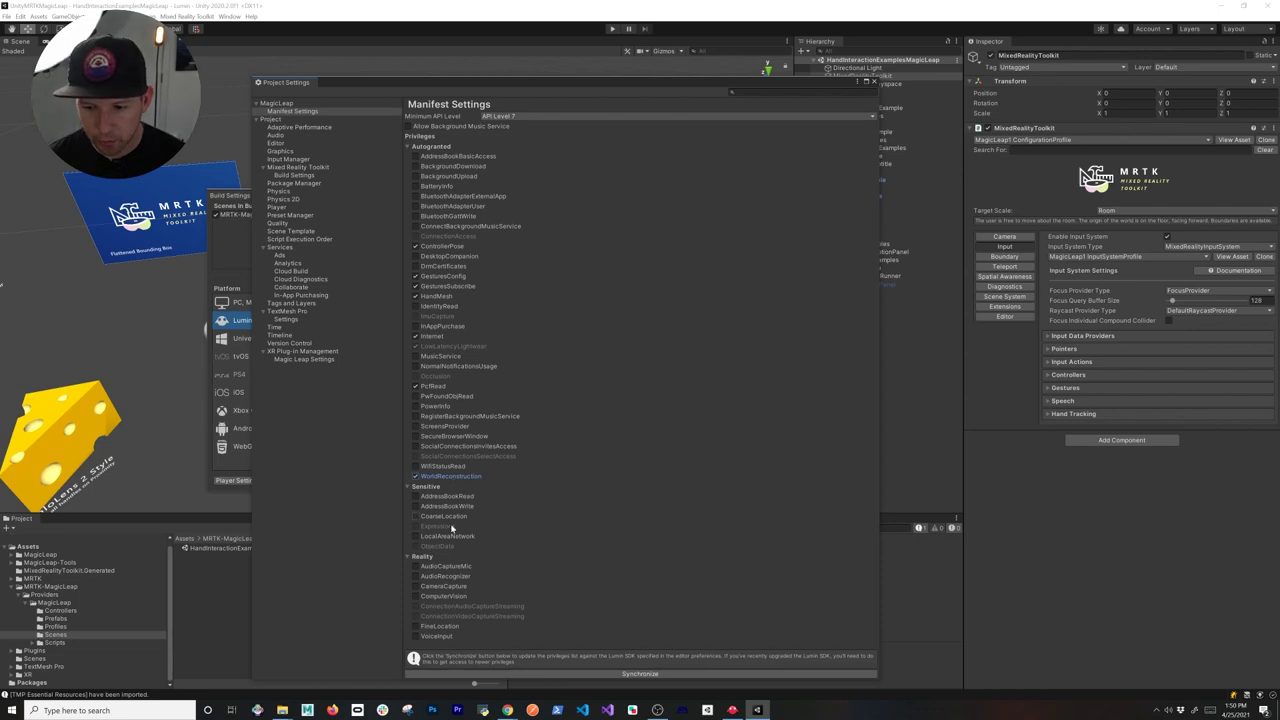
click(416, 537)
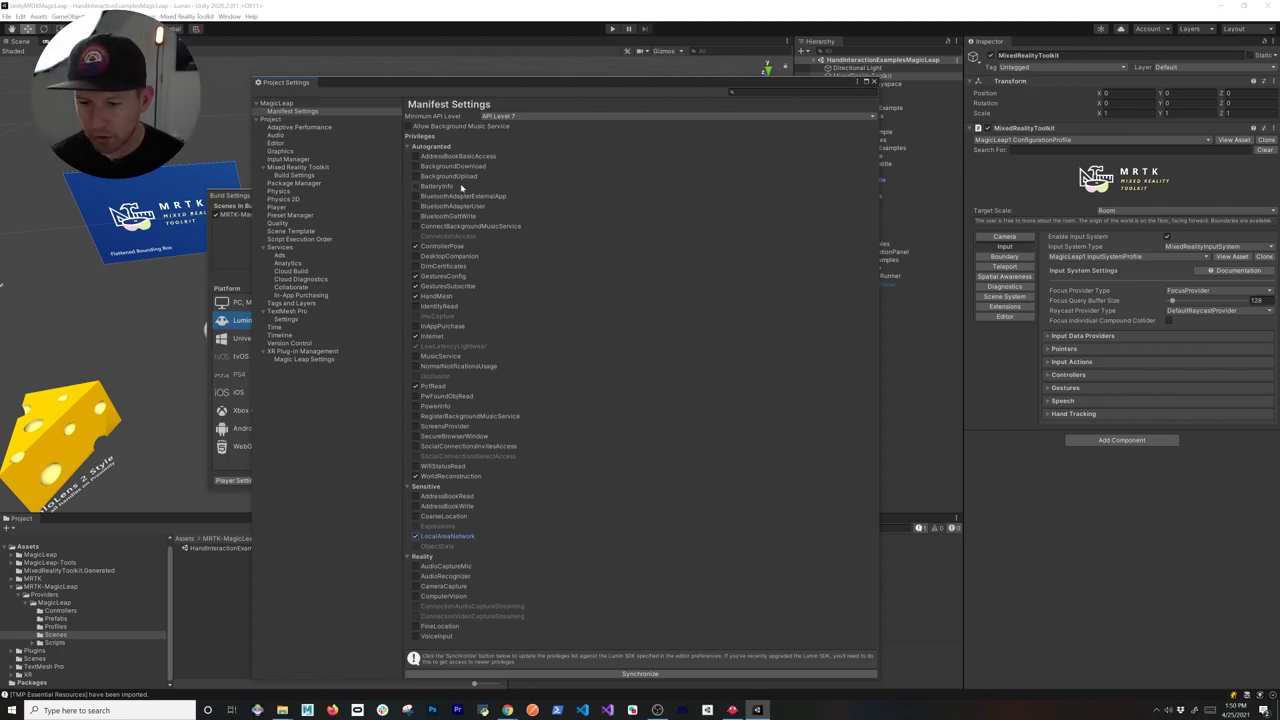
click(281, 208)
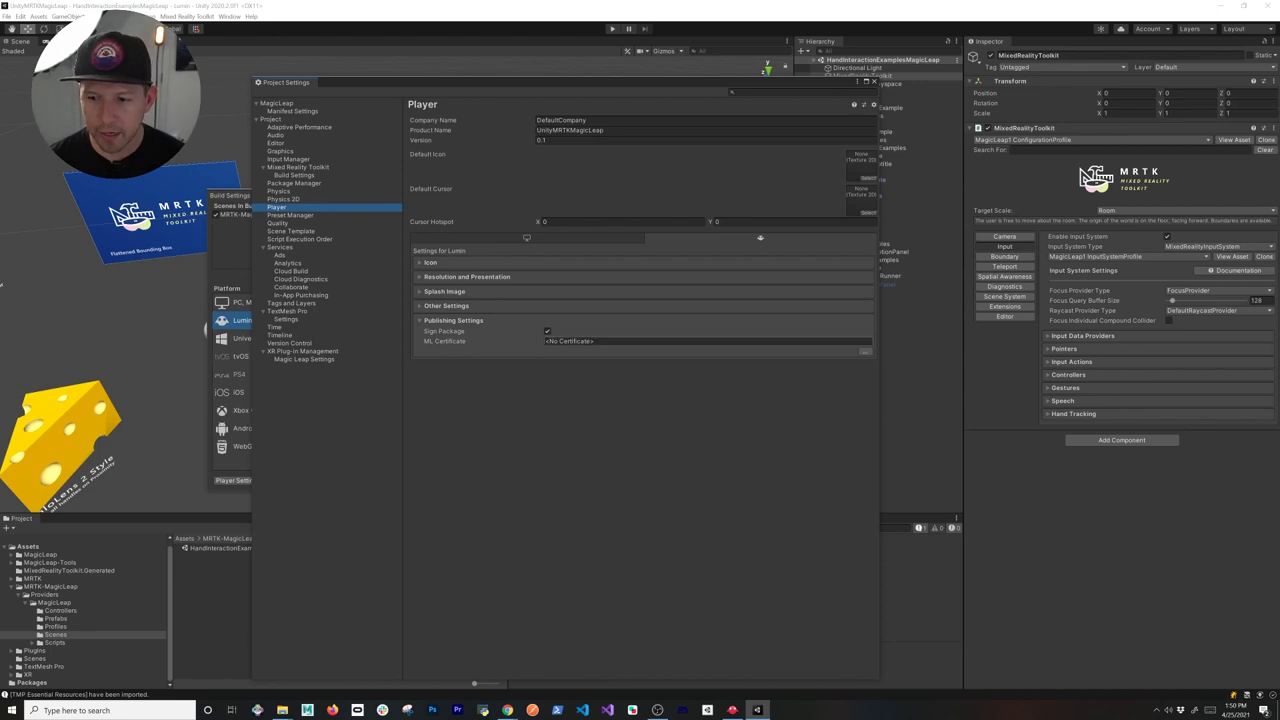
click(545, 341)
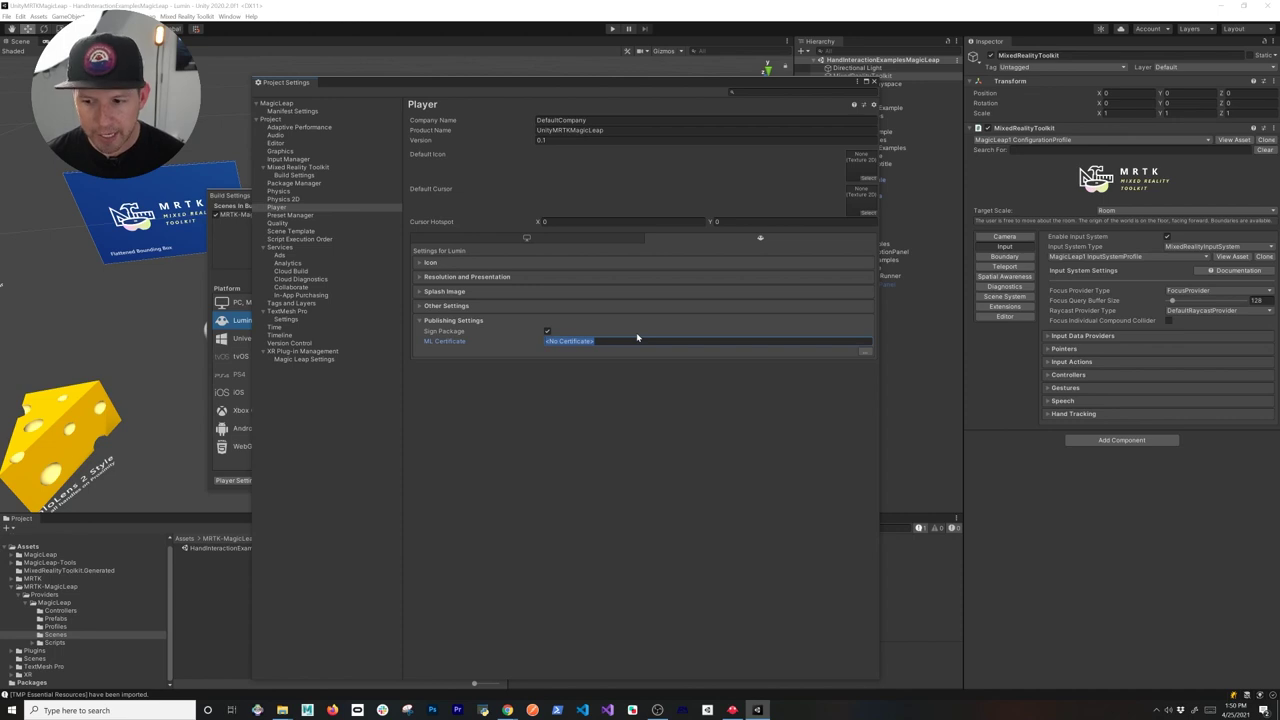
click(603, 343)
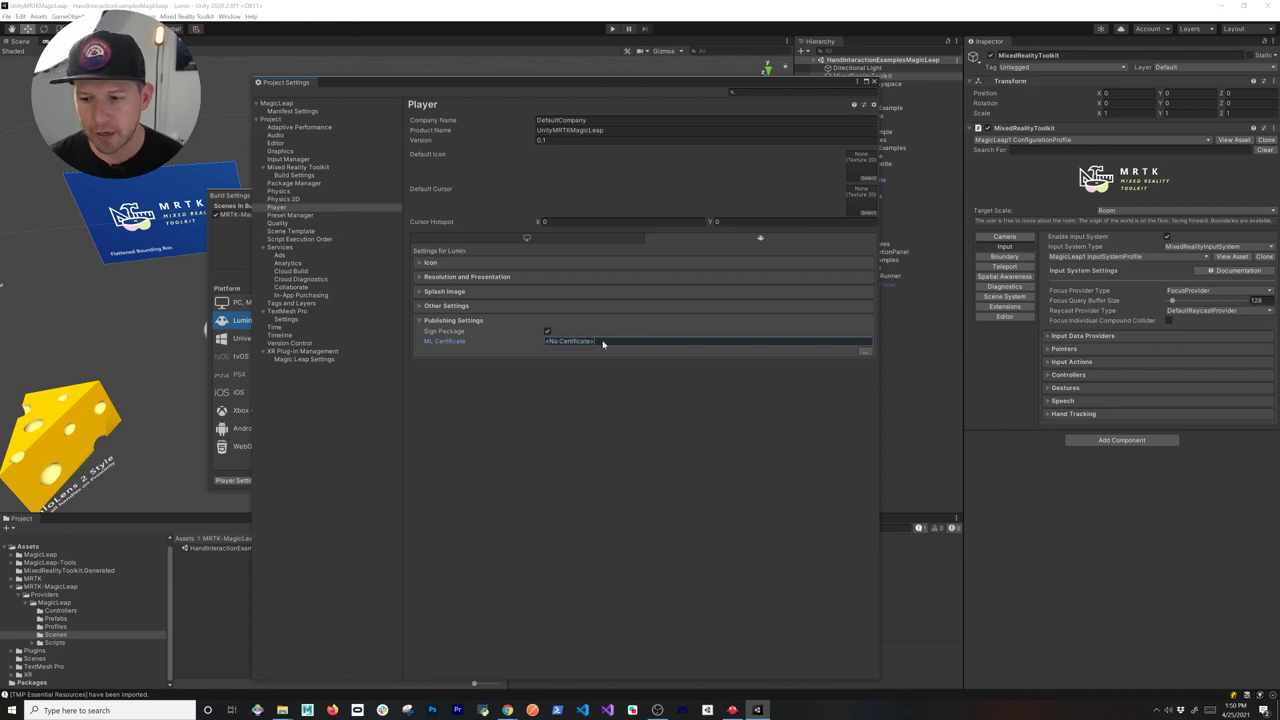
click(865, 352)
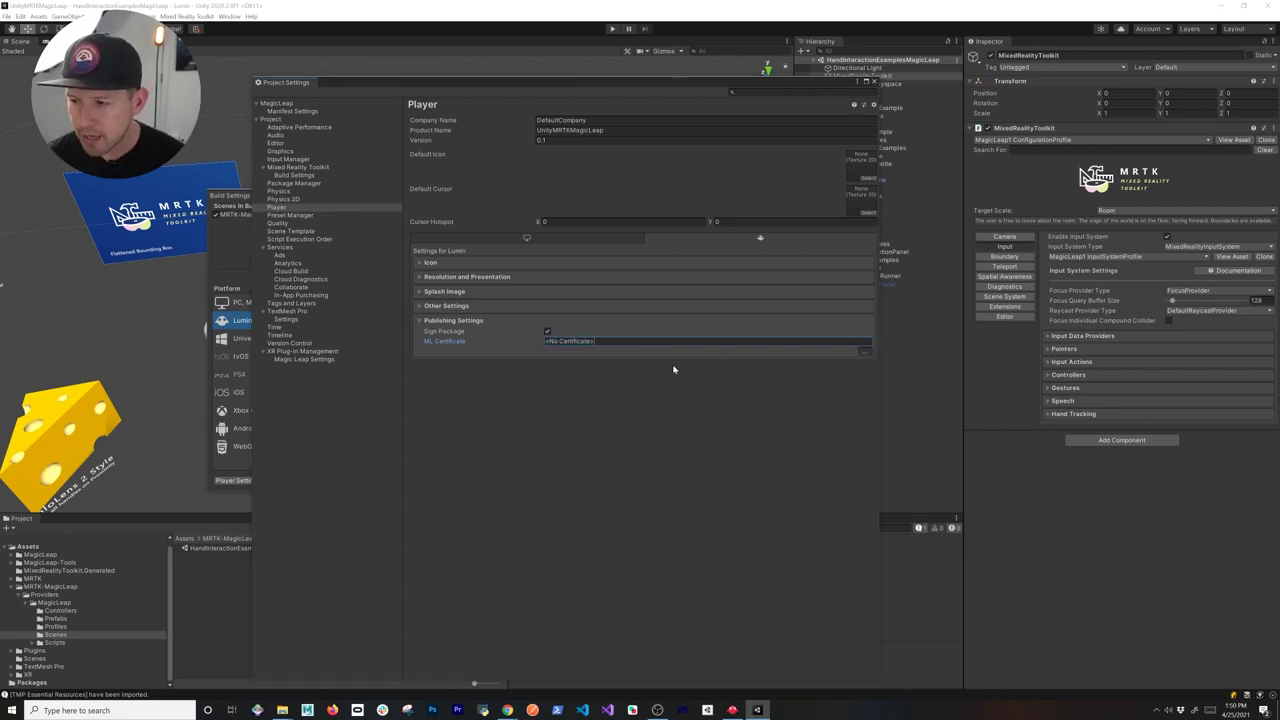
scroll(505, 440, up, 2)
scroll(507, 428, down, 5)
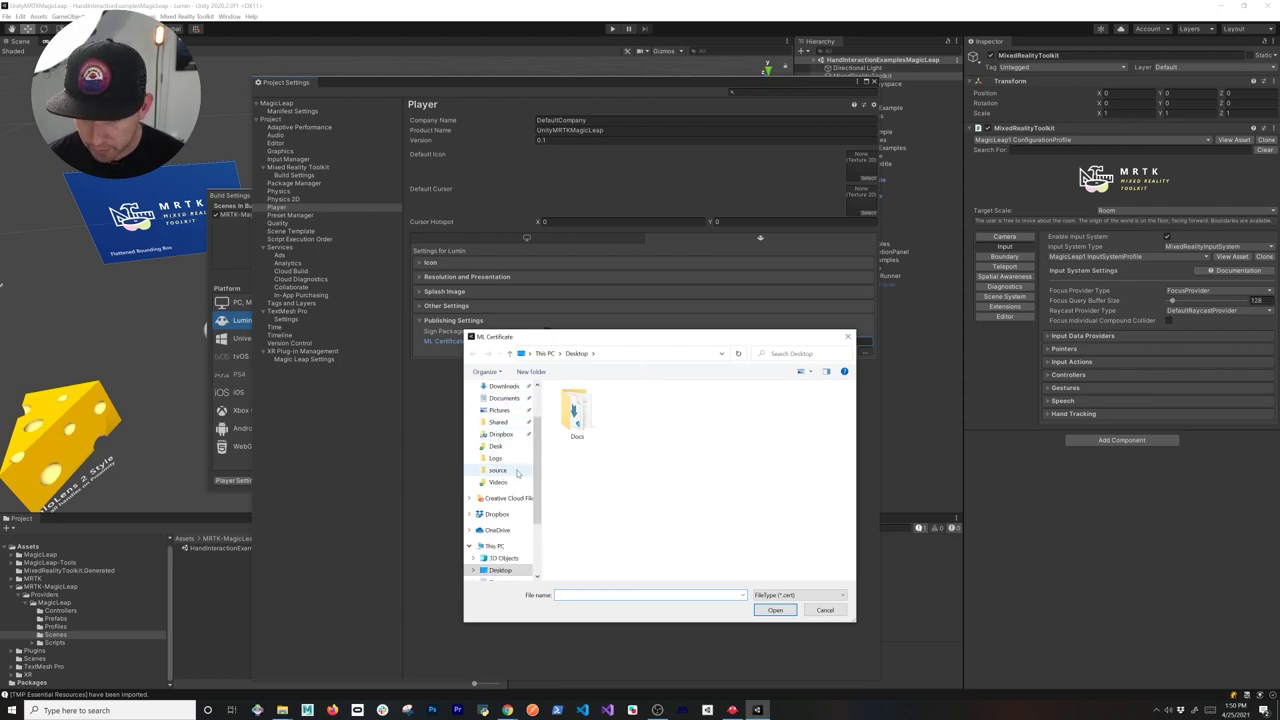
scroll(515, 495, up, 5)
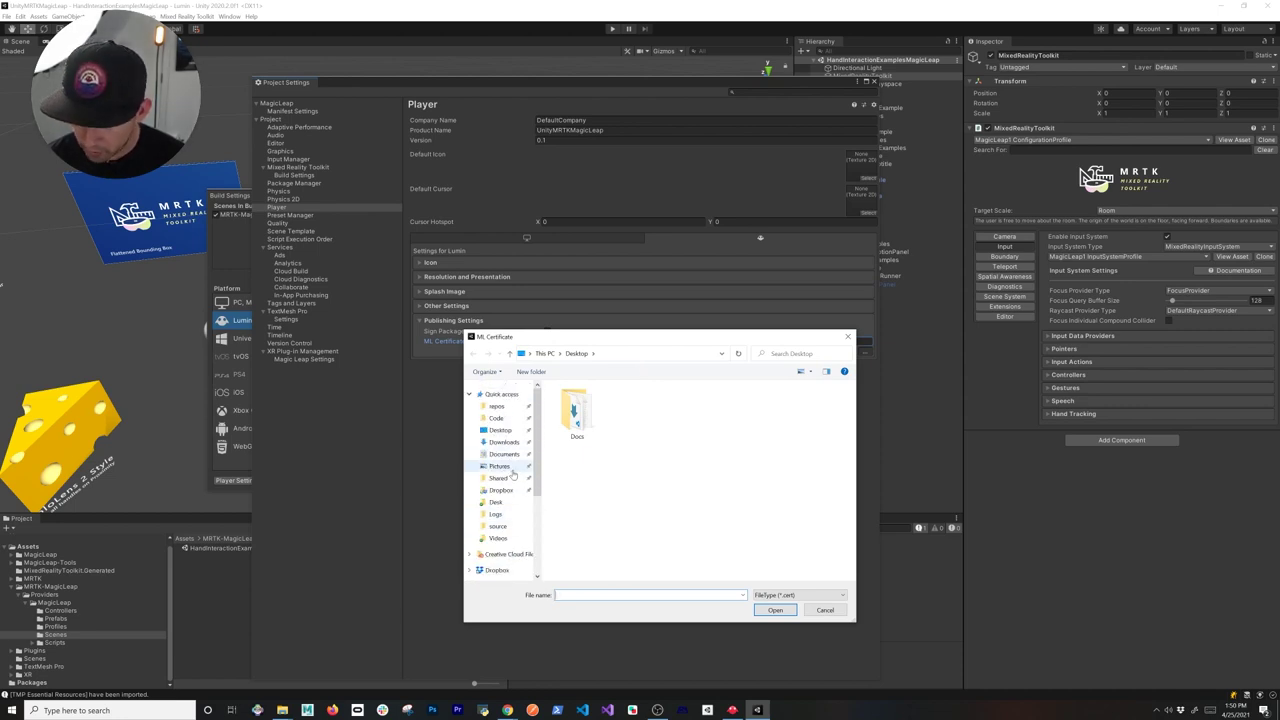
click(502, 490)
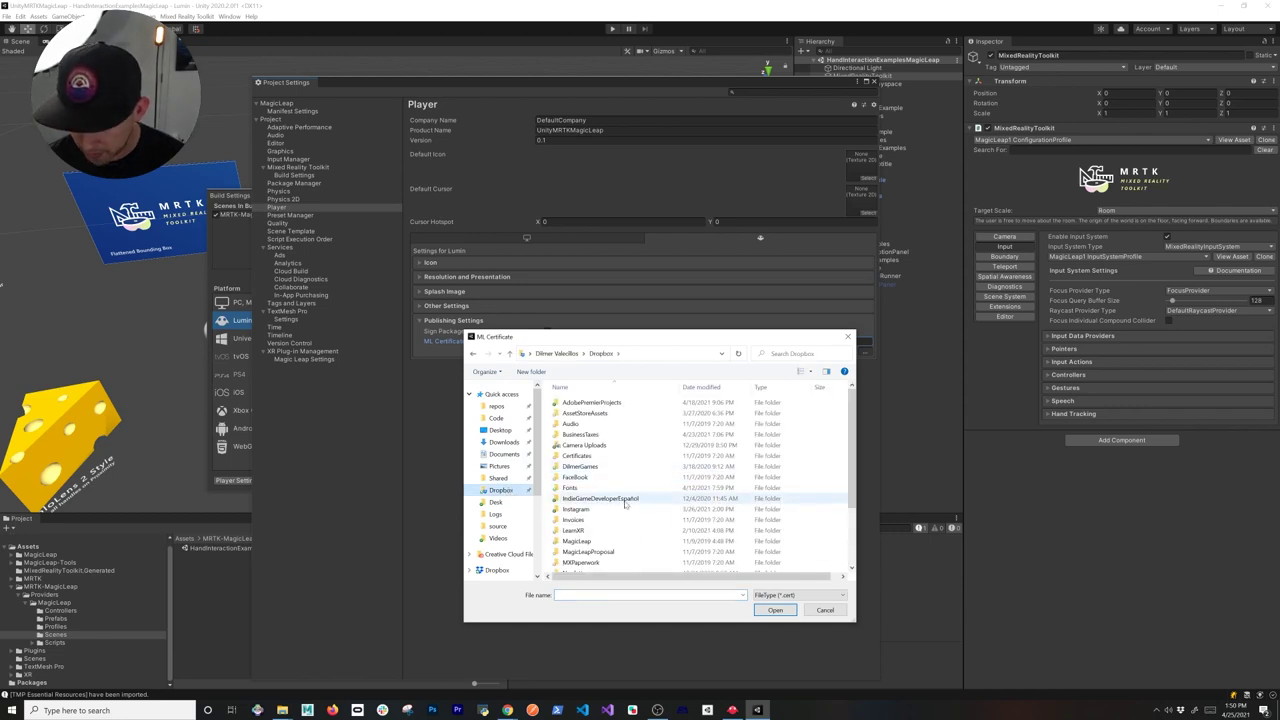
double_click(586, 541)
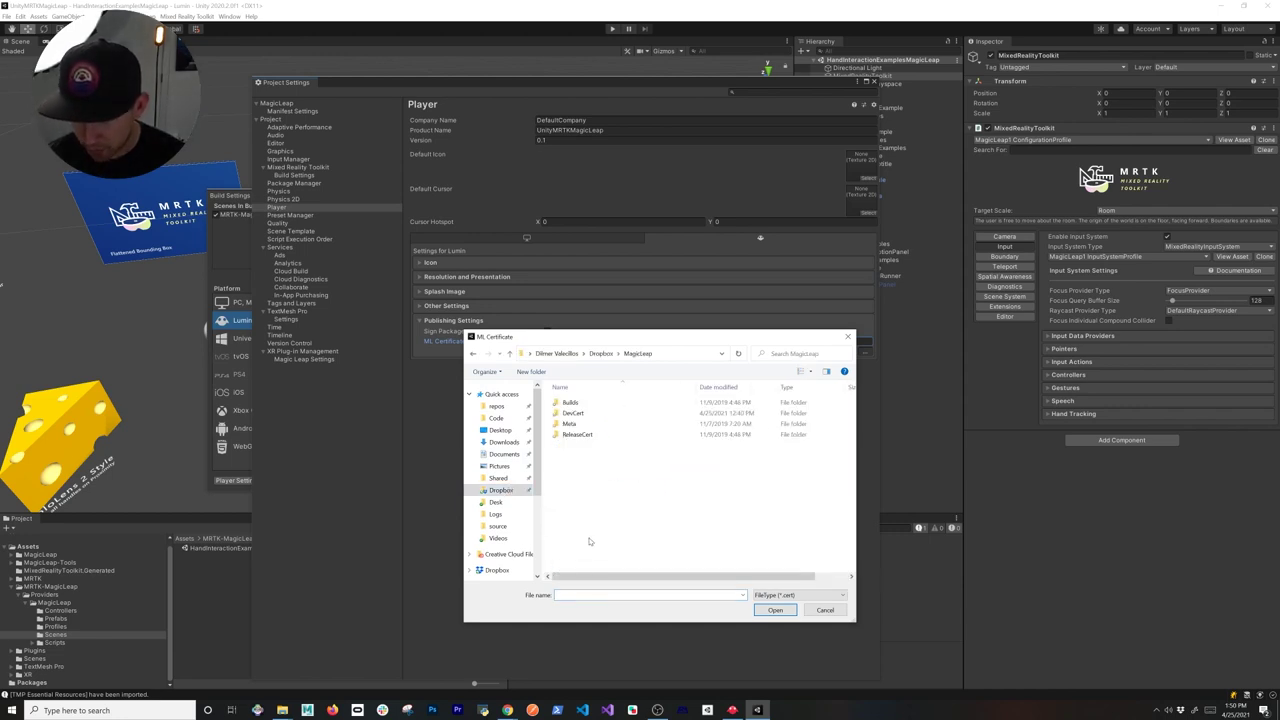
double_click(578, 413)
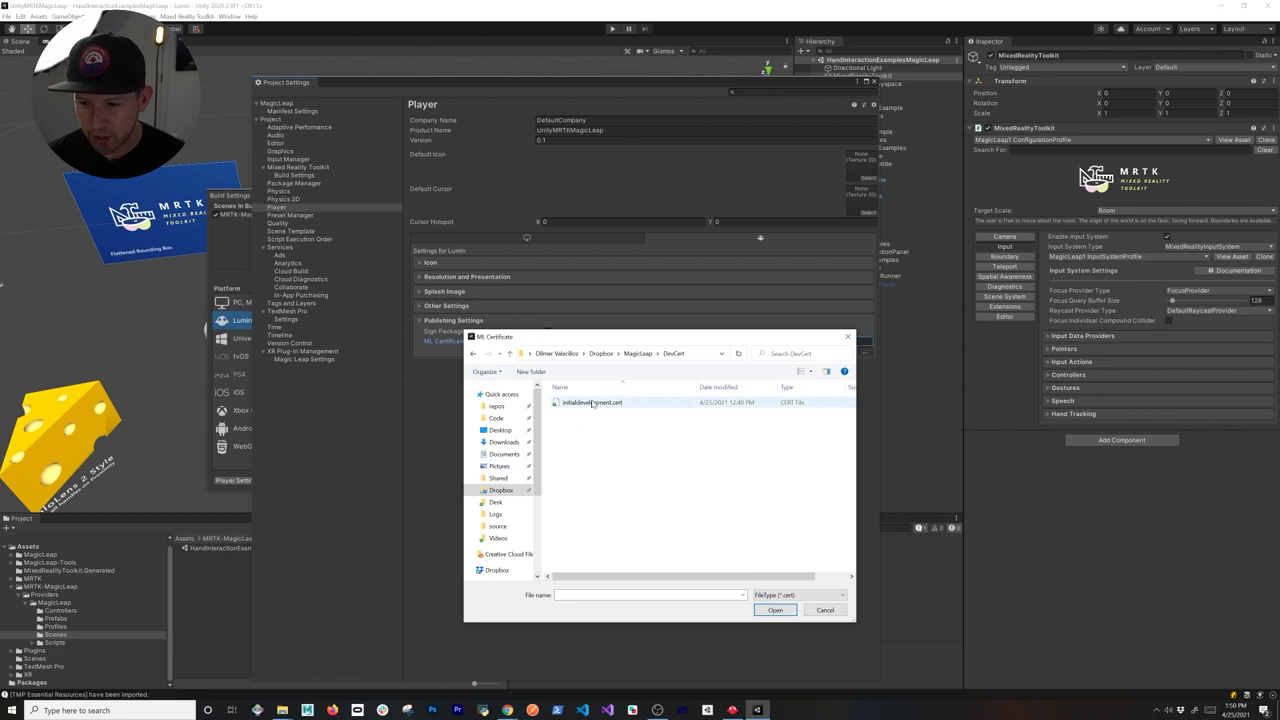
click(585, 404)
double_click(585, 404)
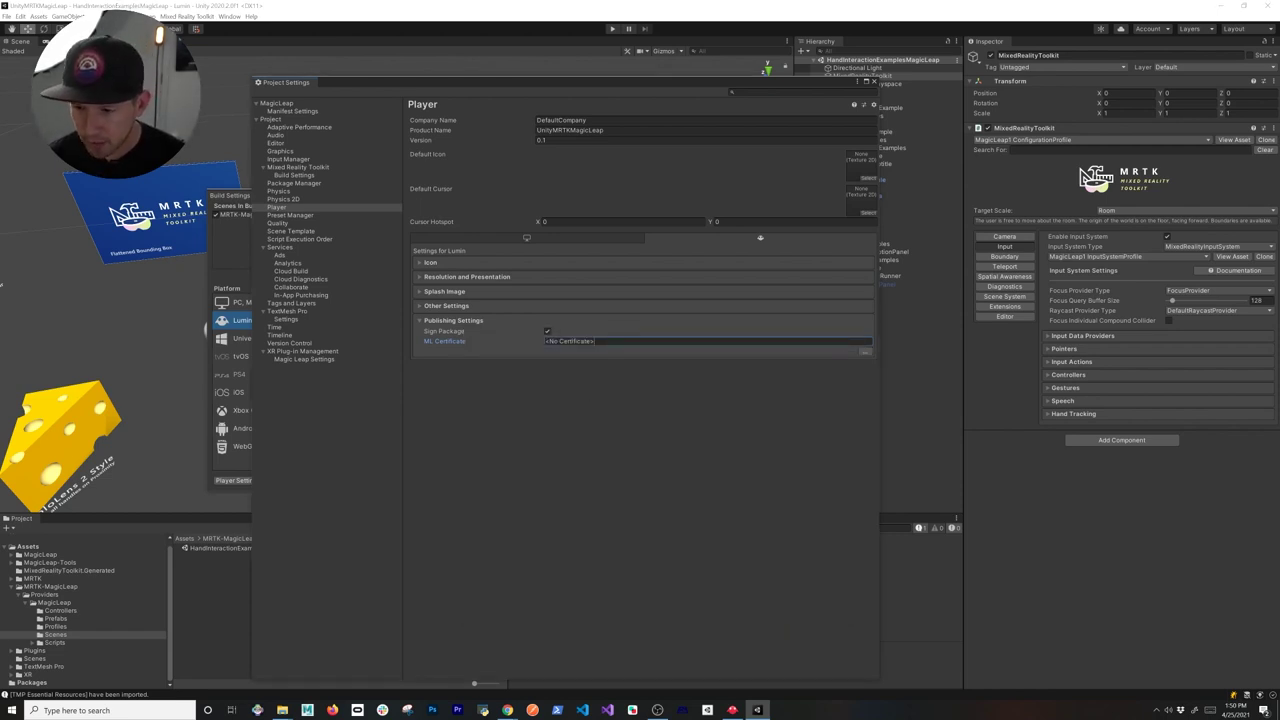
click(866, 353)
double_click(623, 403)
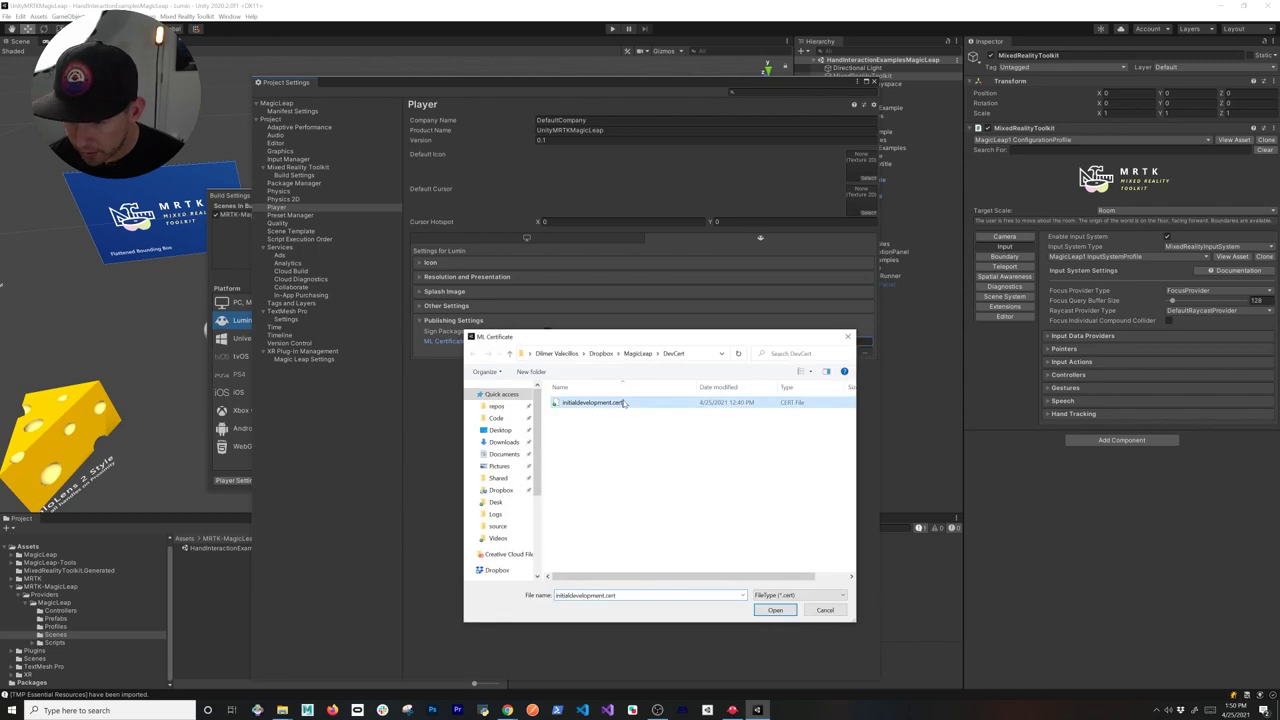
click(866, 353)
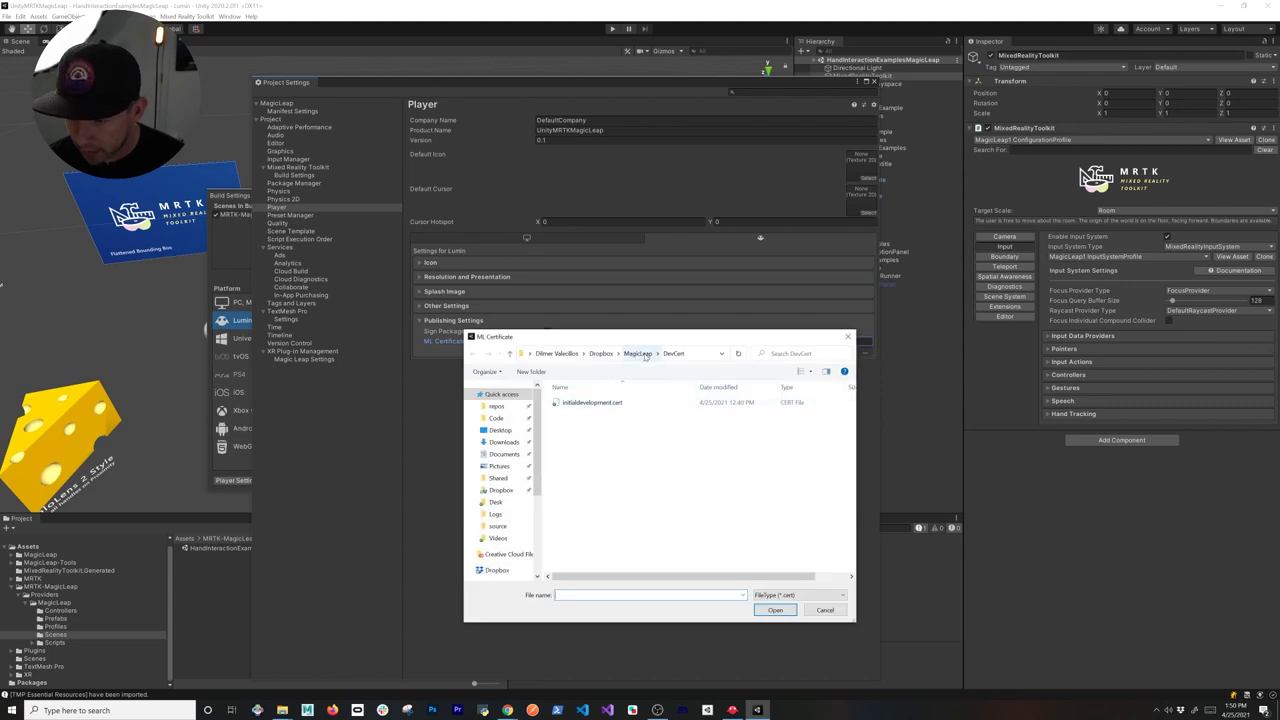
- Locate initialdevelopment.cert in Dropbox > MagicLeap > DevCert for the ML Certificate field
click(282, 710)
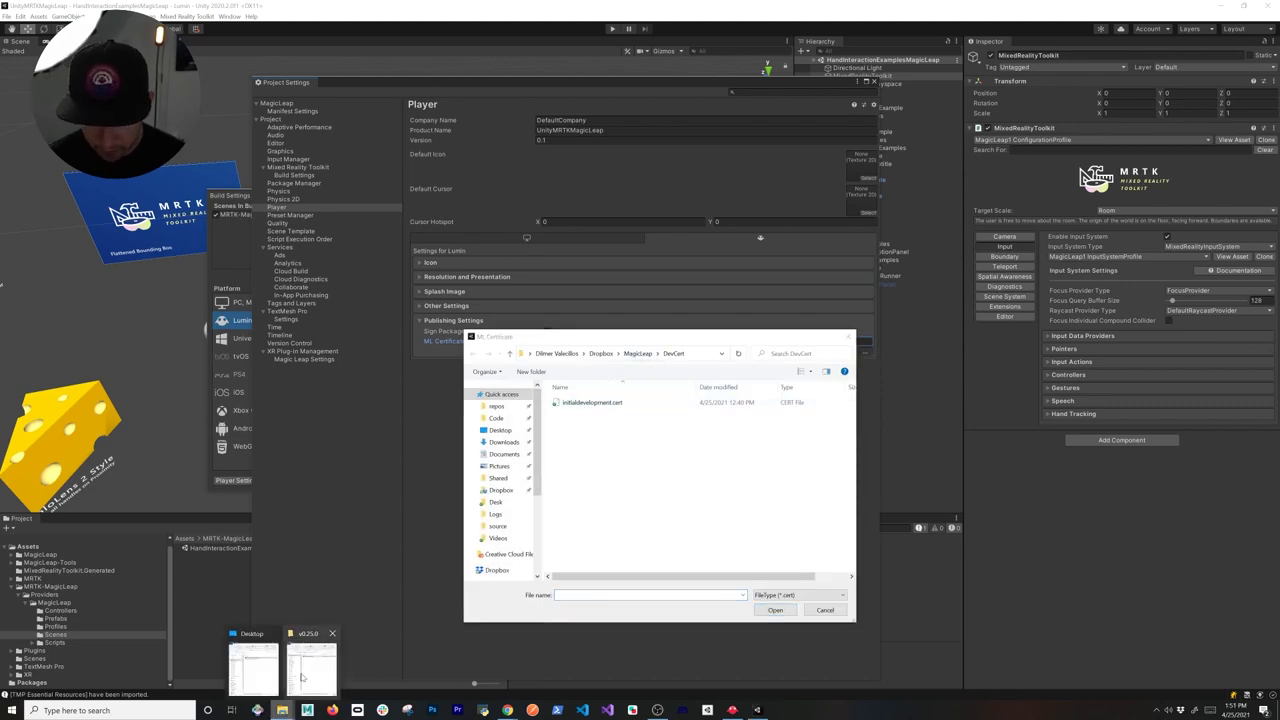
click(302, 676)
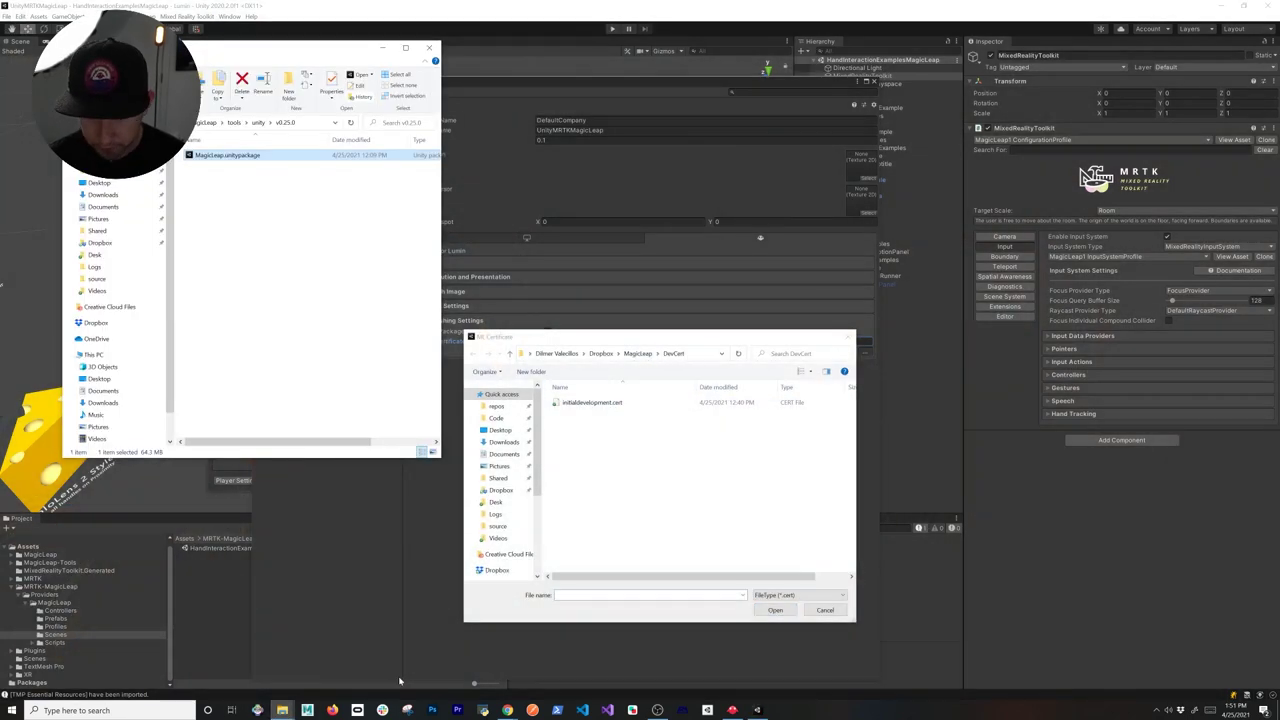
click(101, 245)
click(216, 294)
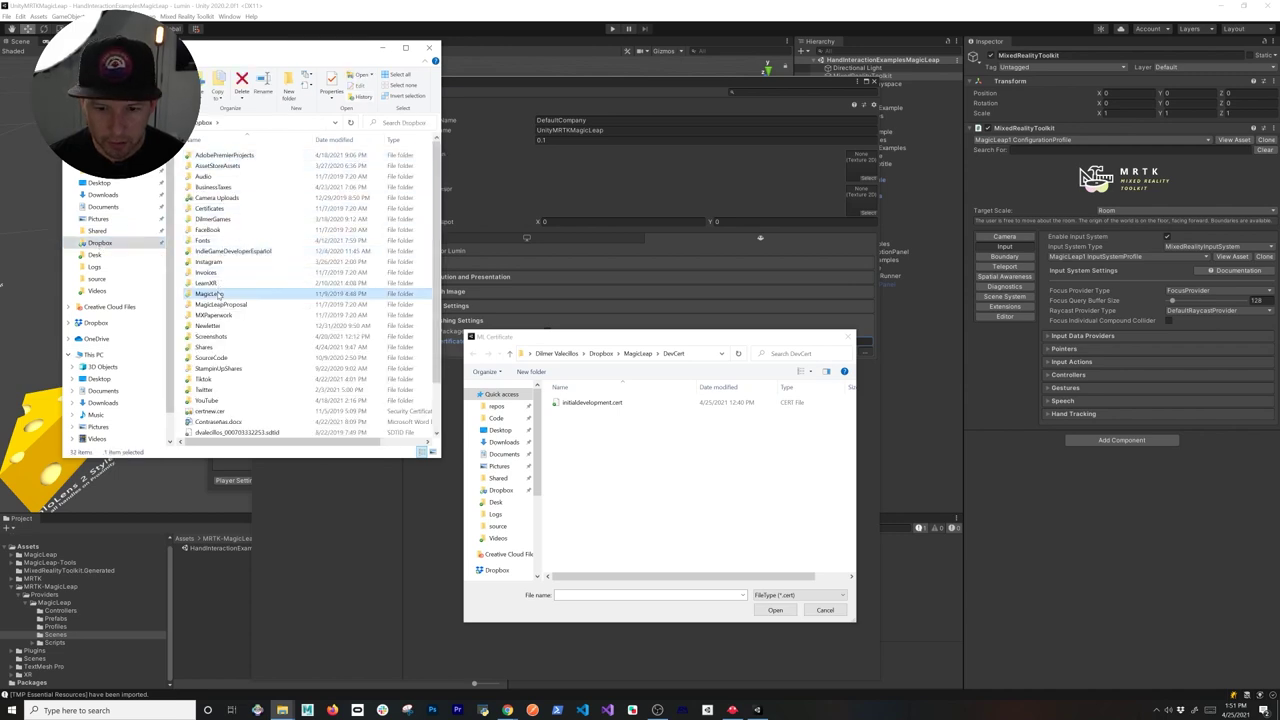
double_click(216, 294)
double_click(224, 166)
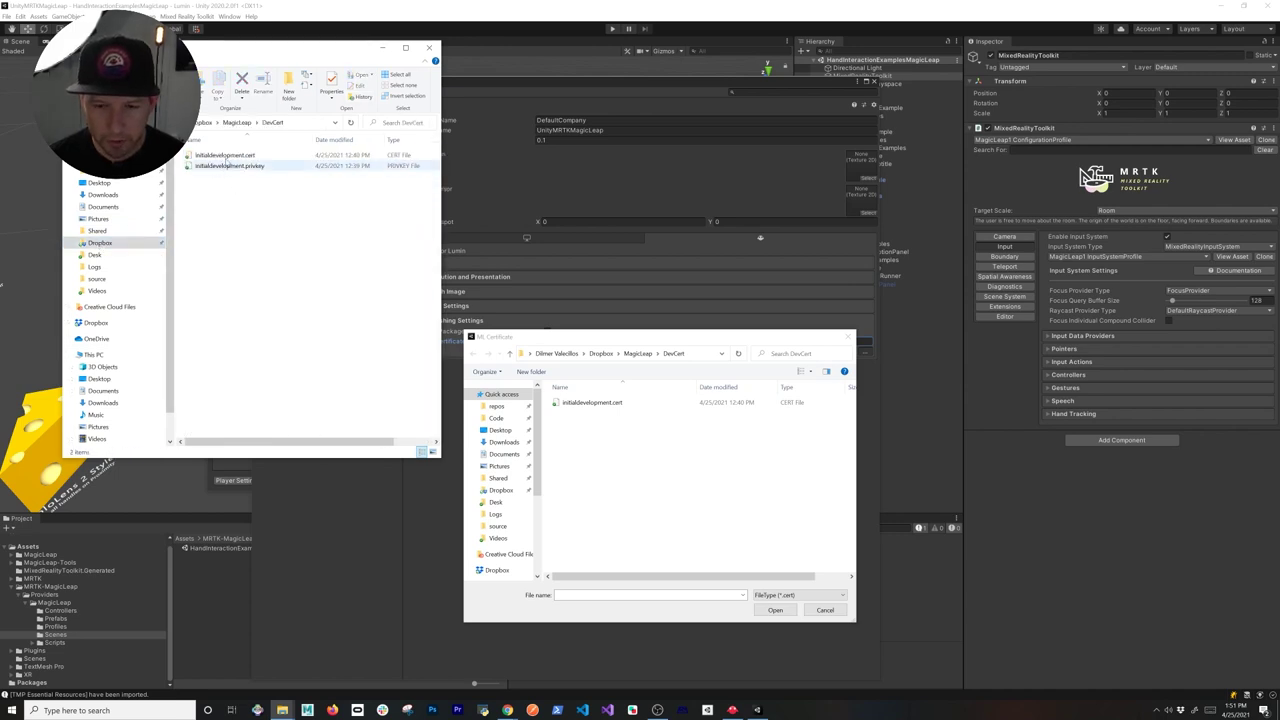
click(225, 155)
click(222, 122)
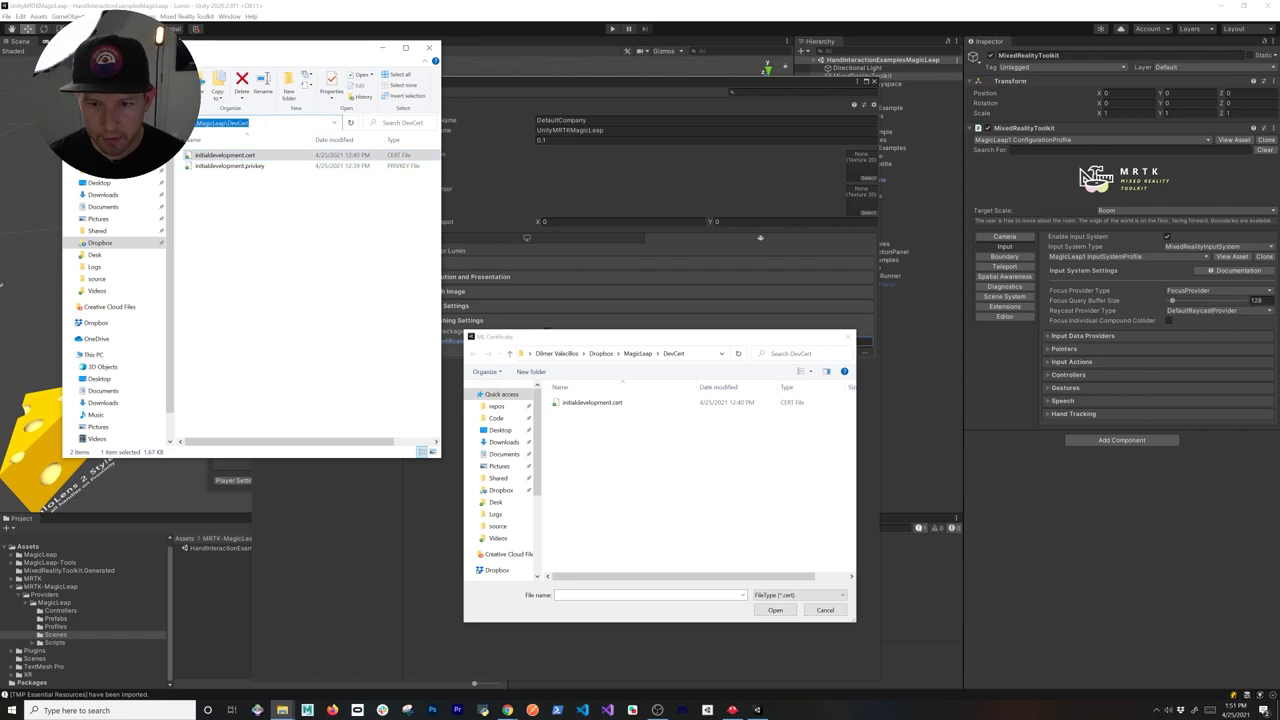
click(657, 480)
double_click(600, 403)
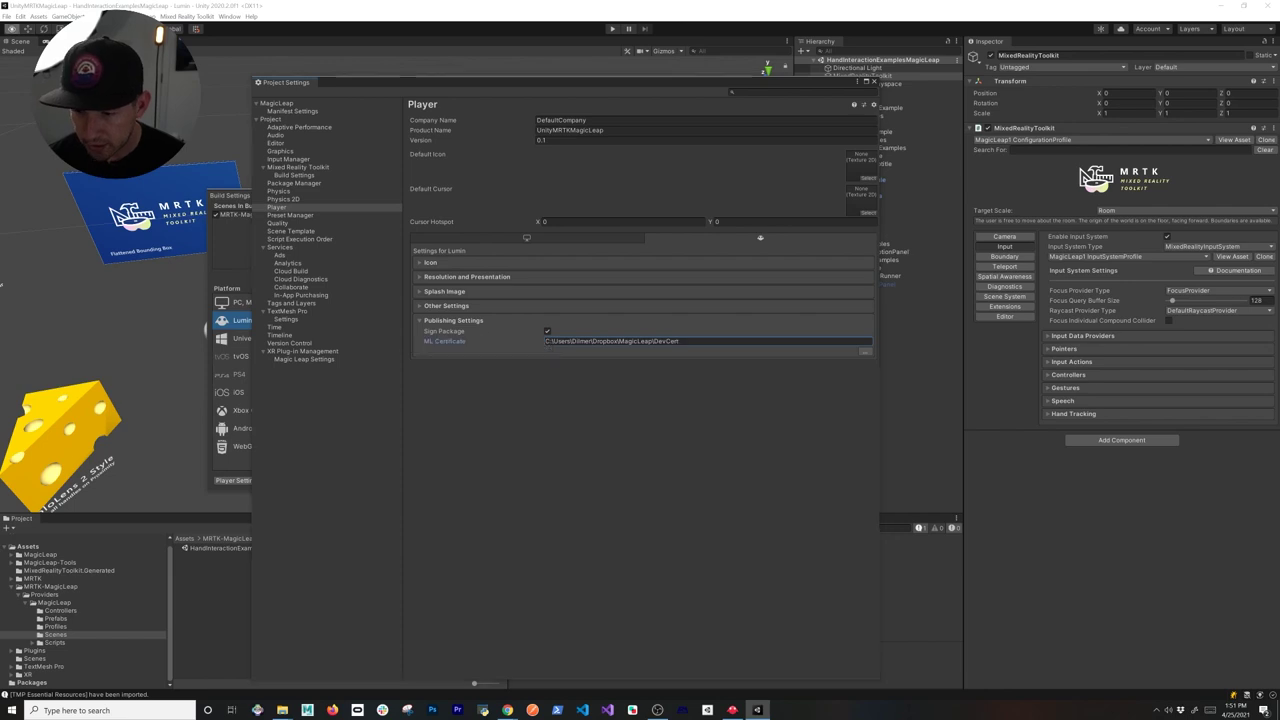
- Set initialdevelopment.cert as the ML Certificate and verify its full path
key(alt+Tab)
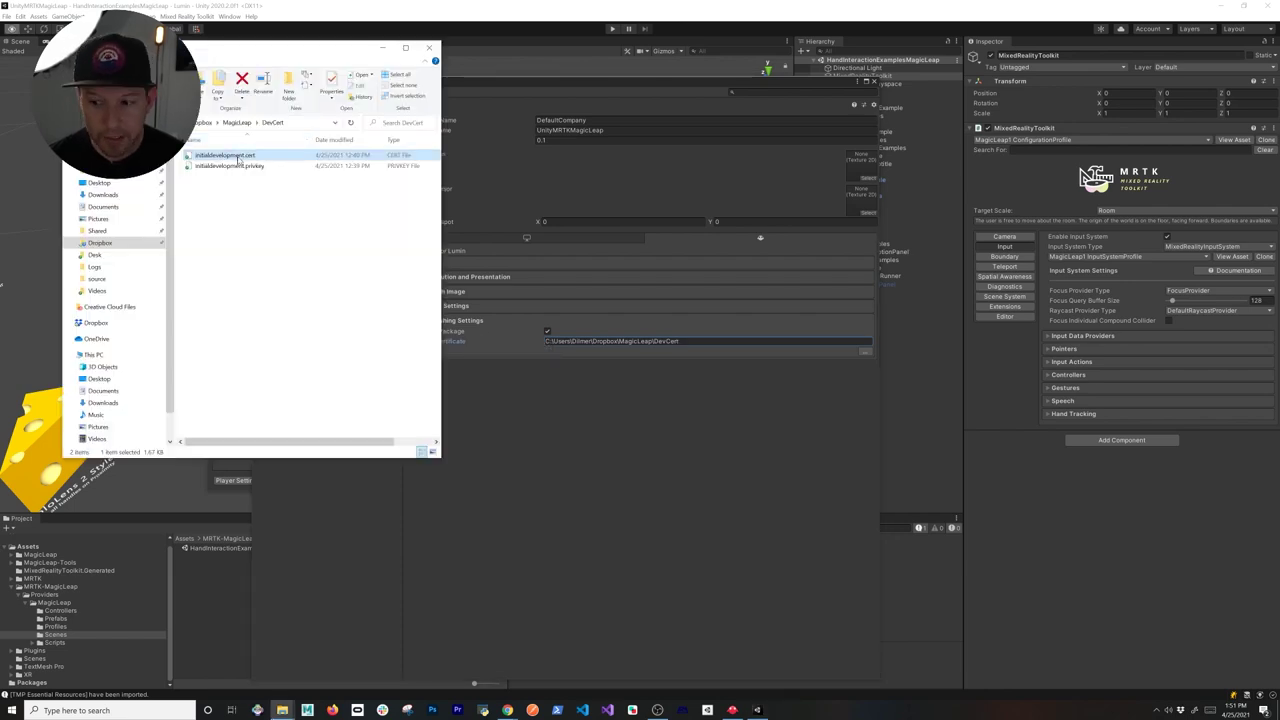
click(238, 157)
click(238, 166)
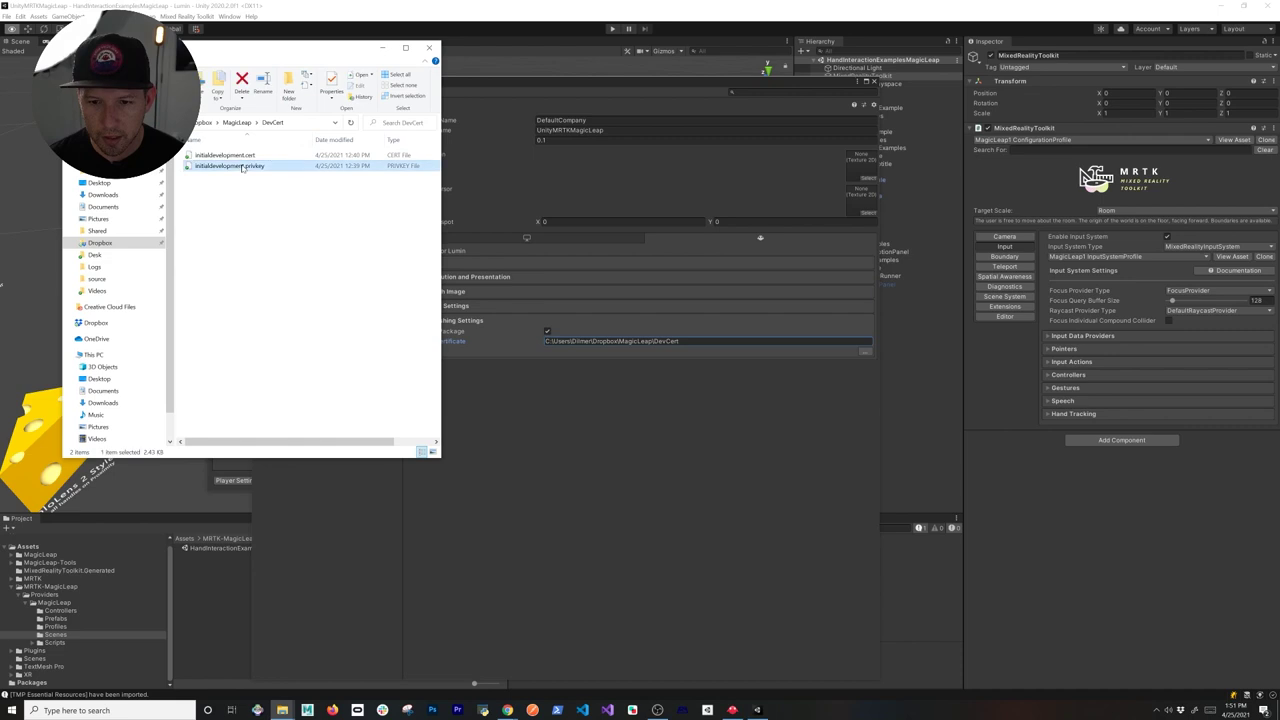
click(865, 352)
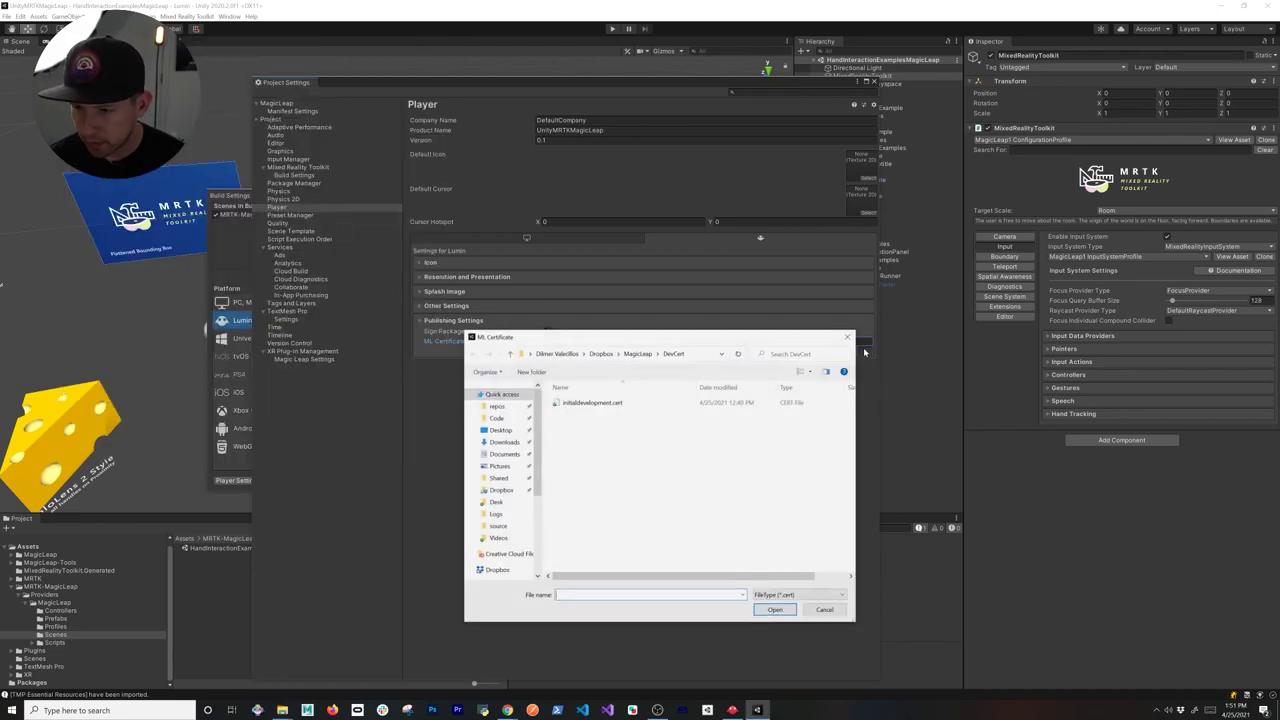
click(622, 403)
double_click(622, 403)
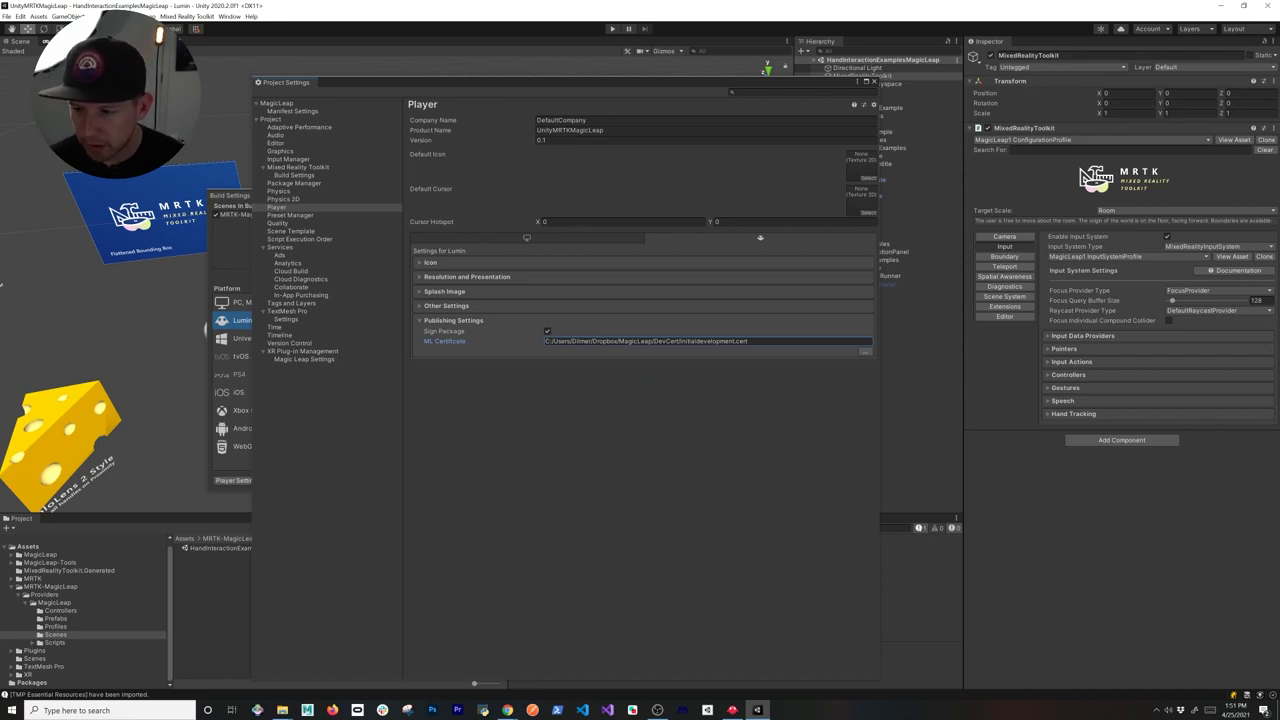
click(761, 347)
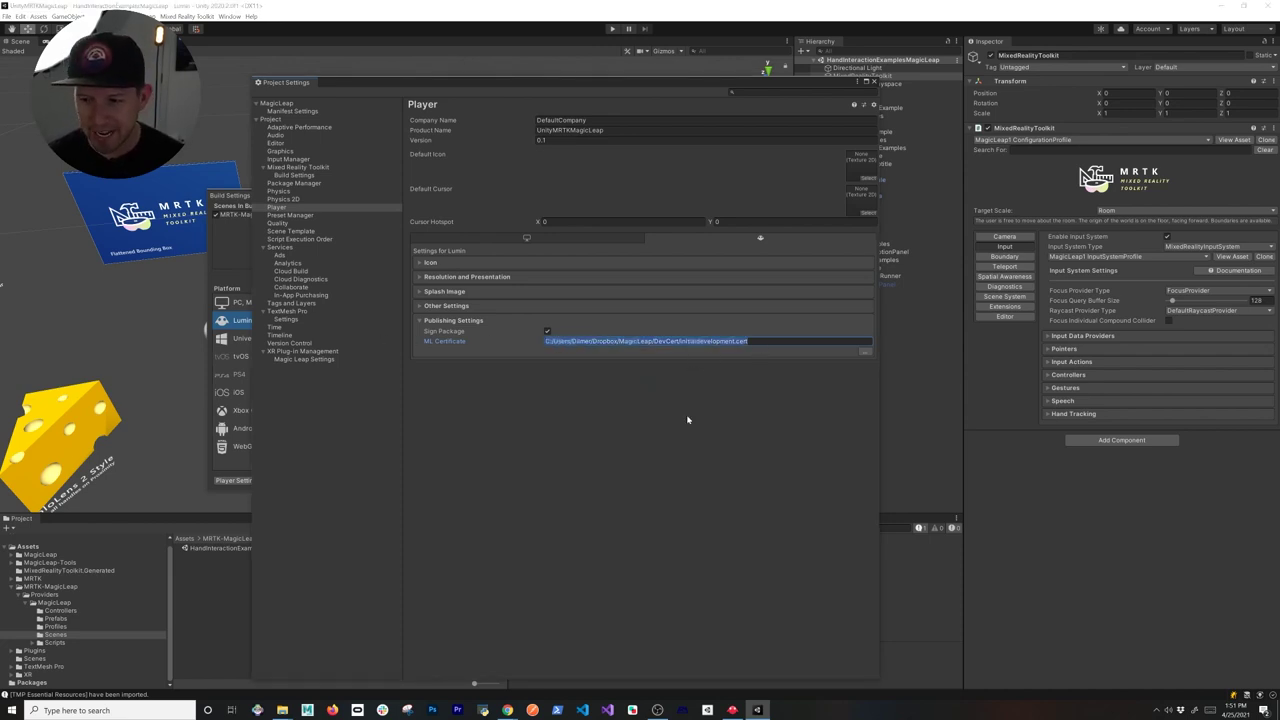
- Enter the company name ending in LLC and set Version to 1.0.0
key(Tab)
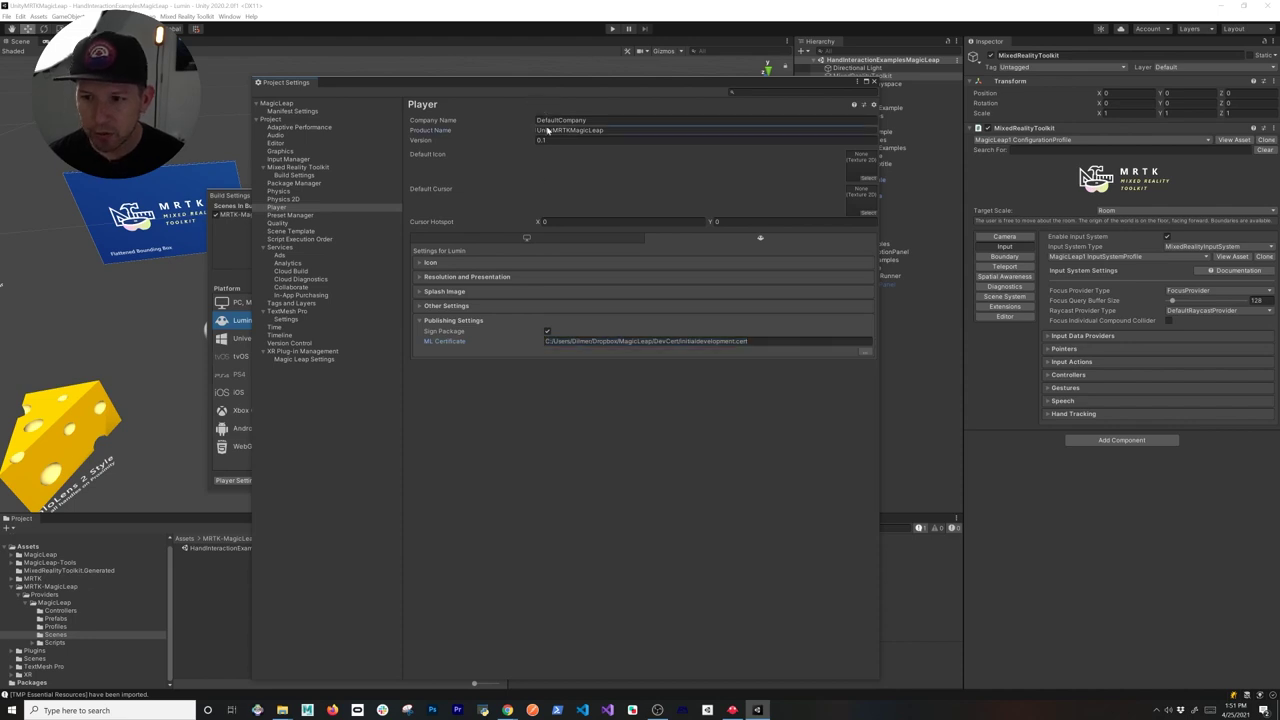
text(Dilmer Games)
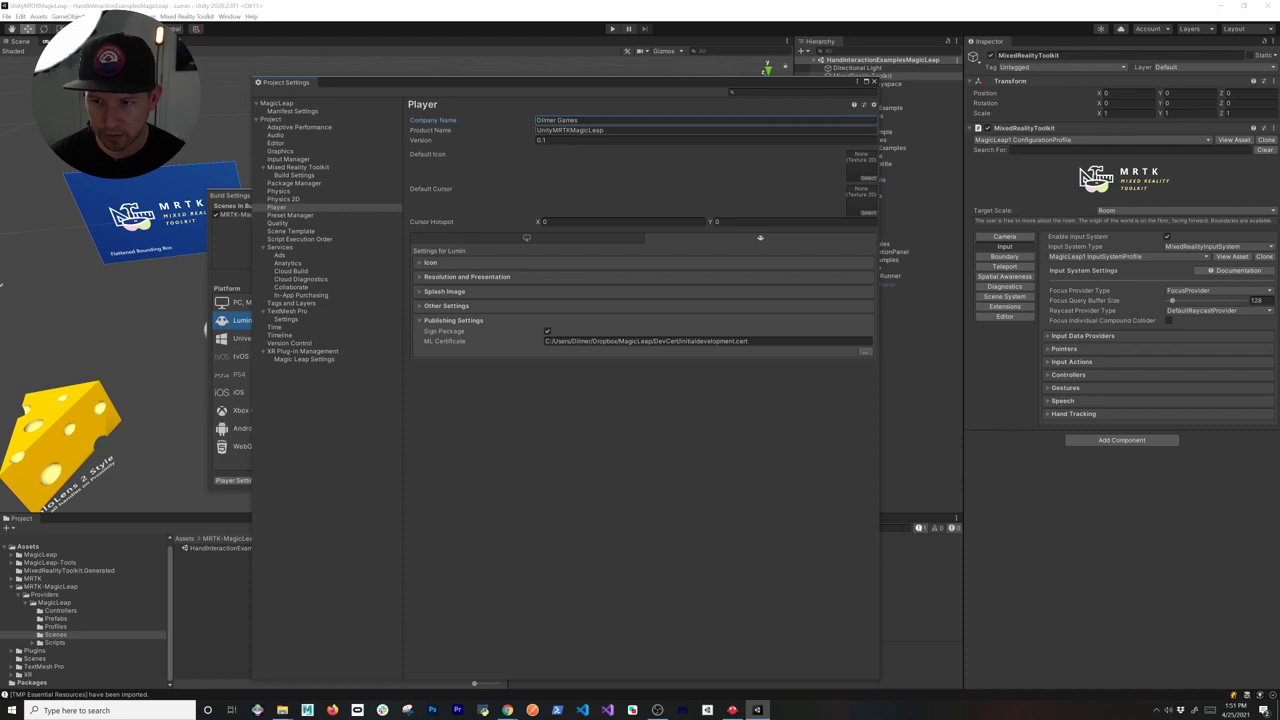
click(557, 120)
click(578, 120)
text(LLC)
click(541, 140)
text(1.0.0)
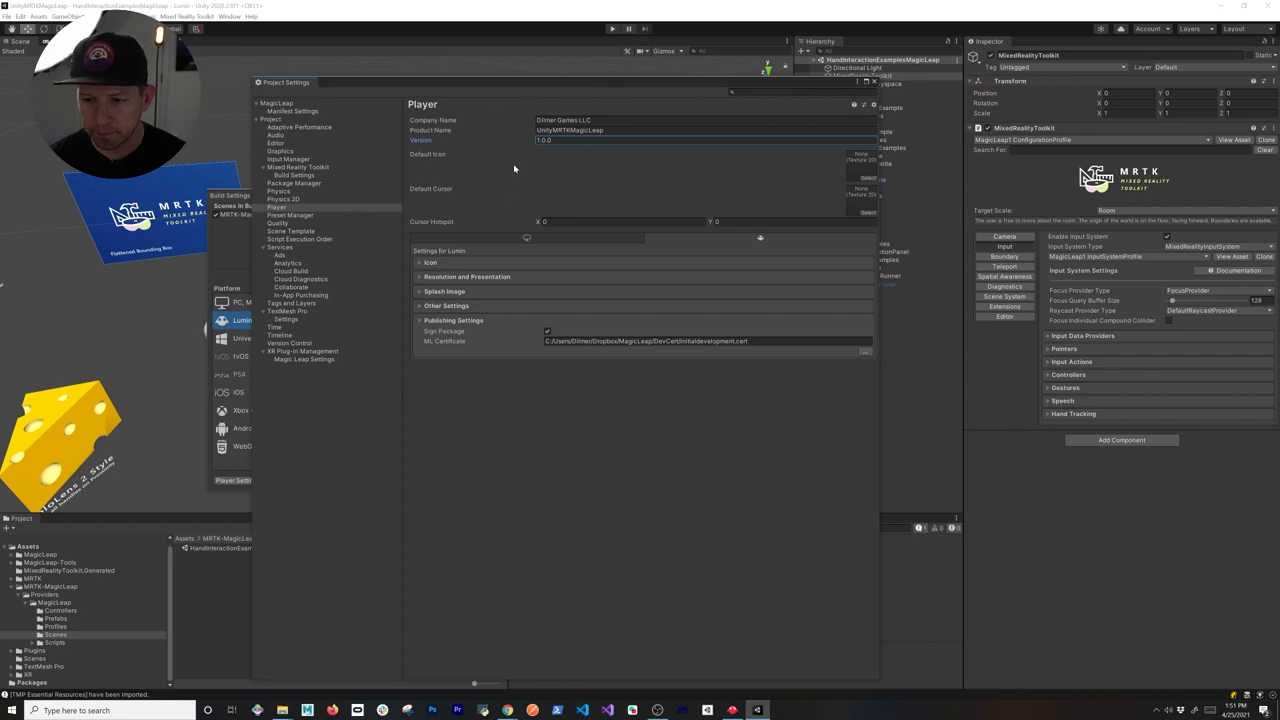
- Review Other Settings and Manifest Settings, leaving the bundle identifier unoverridden, then close Project Settings
click(476, 306)
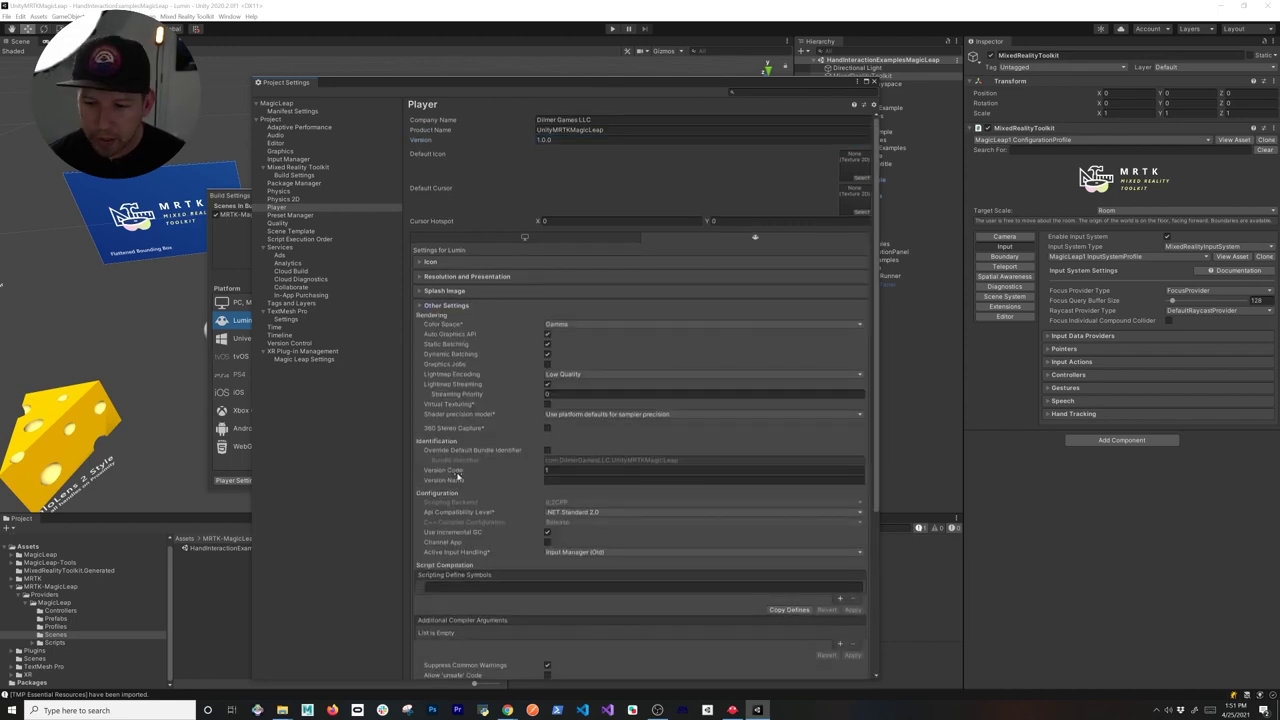
click(547, 451)
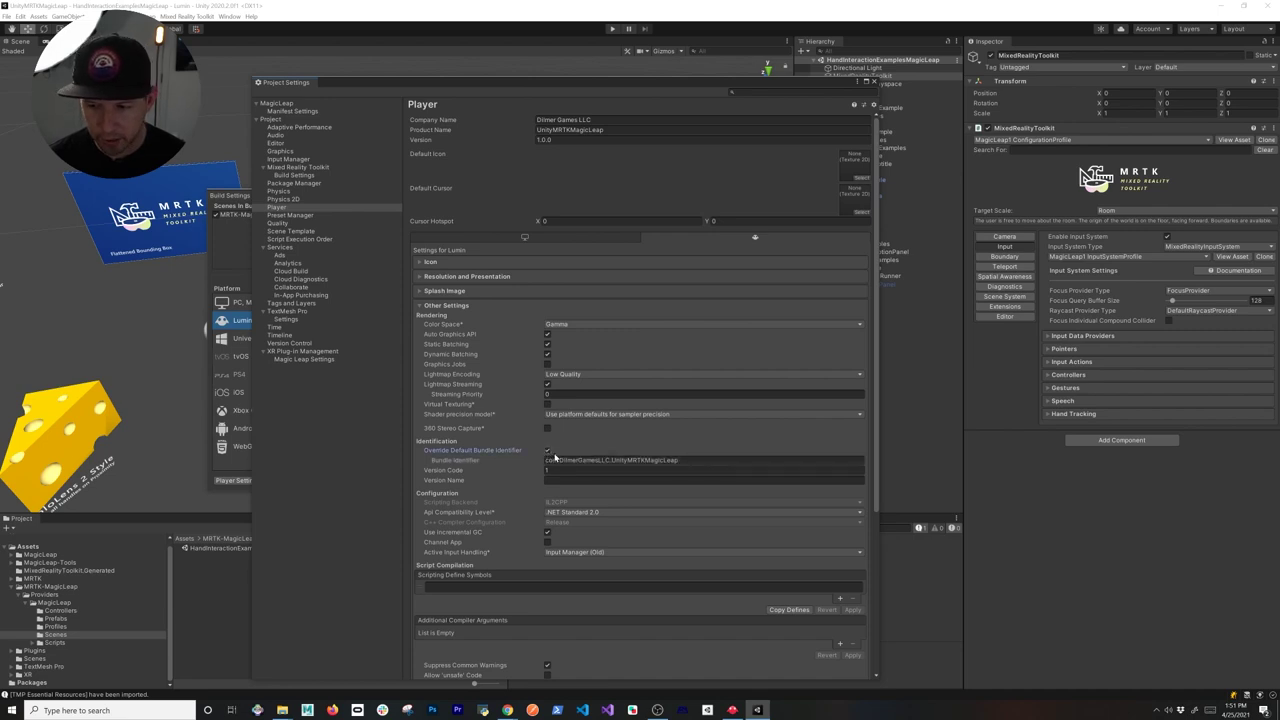
click(547, 451)
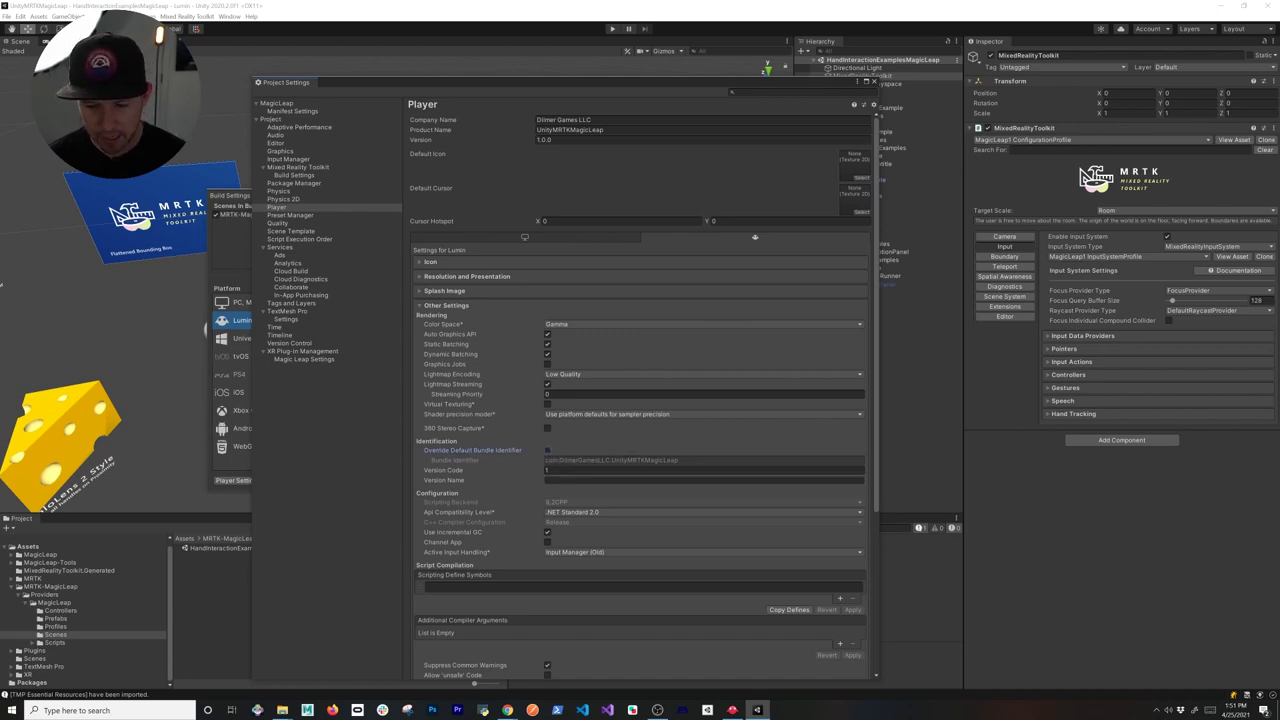
scroll(598, 481, down, 1)
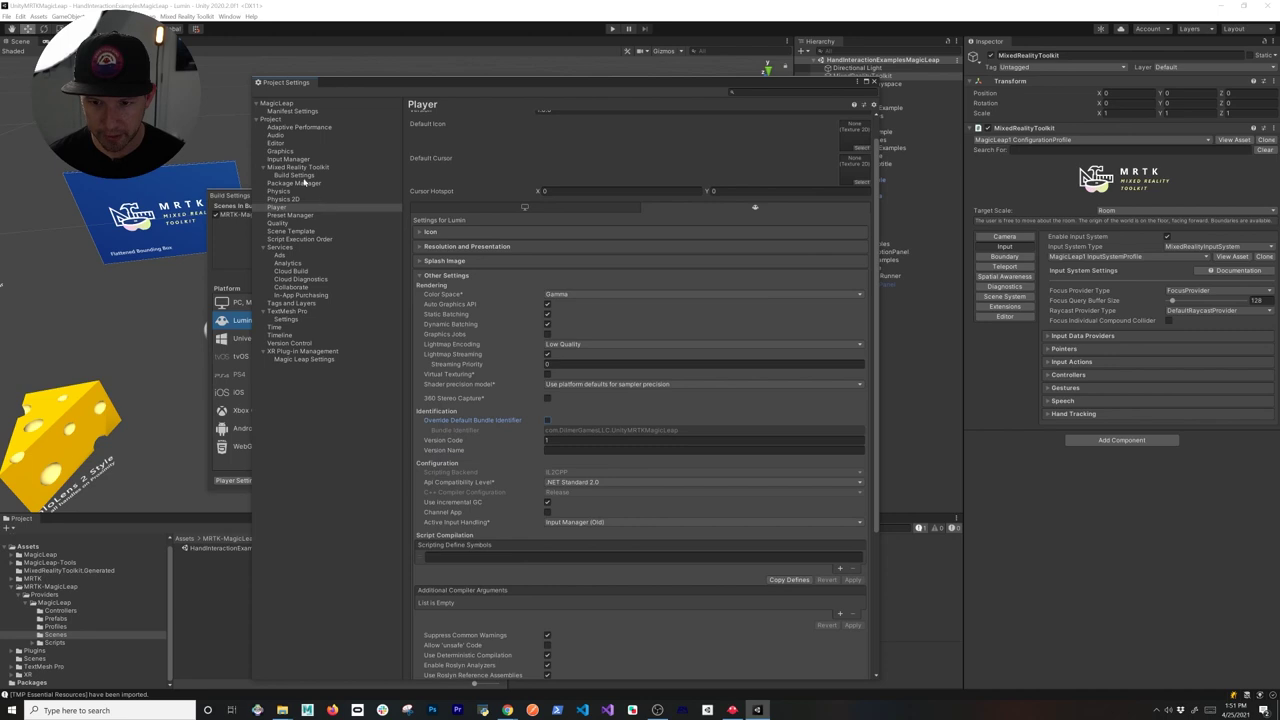
click(300, 110)
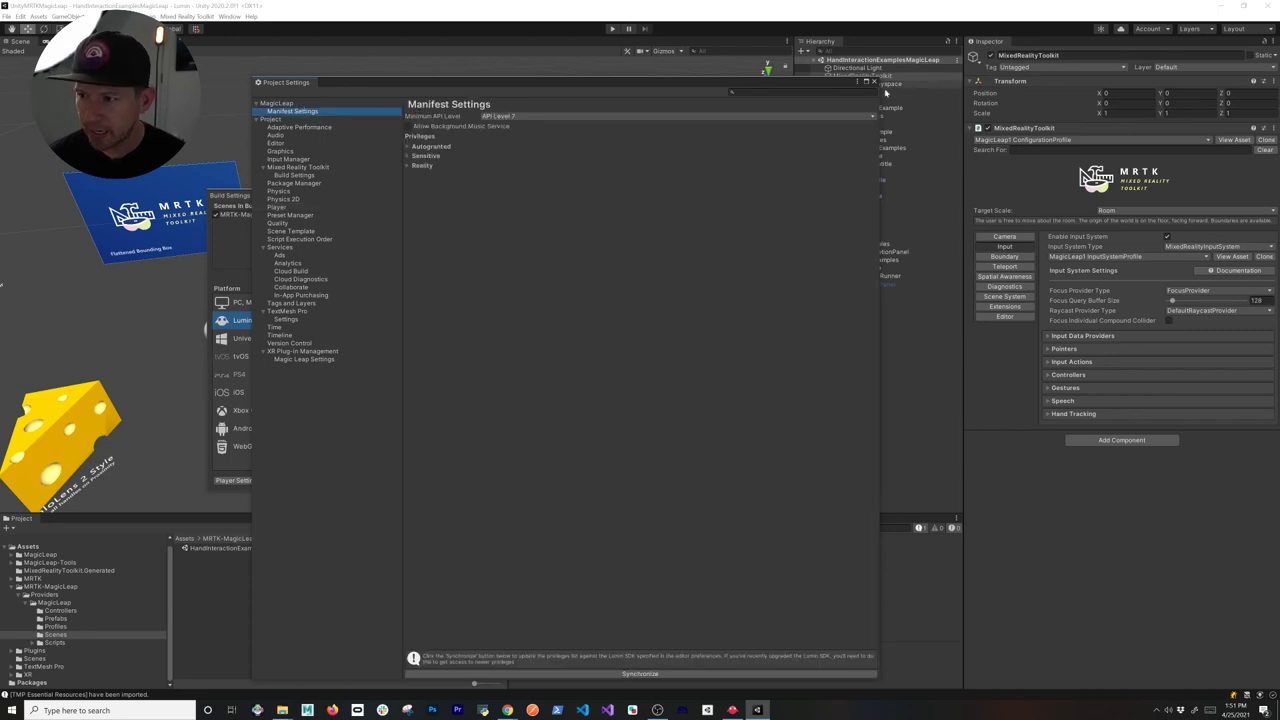
click(874, 82)
click(594, 482)
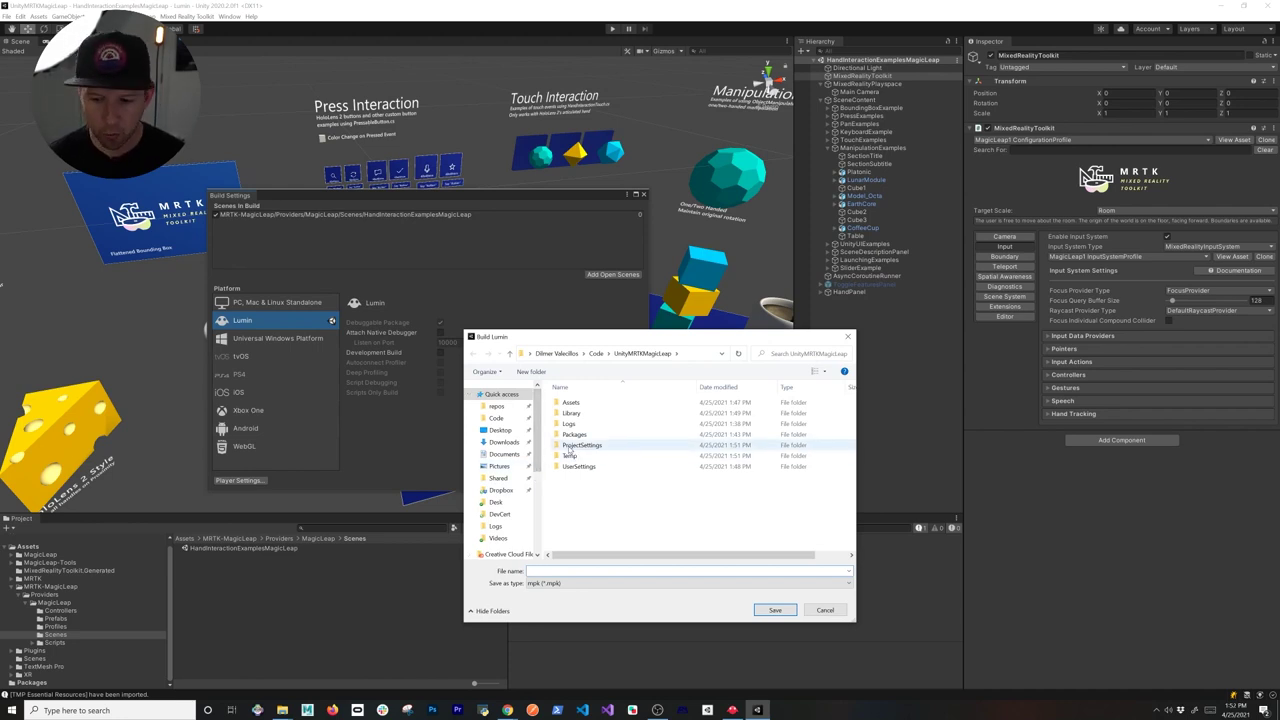
- Choose the Desktop as the save location and name the .mpk file MRTKMagicLeapDemo
click(498, 429)
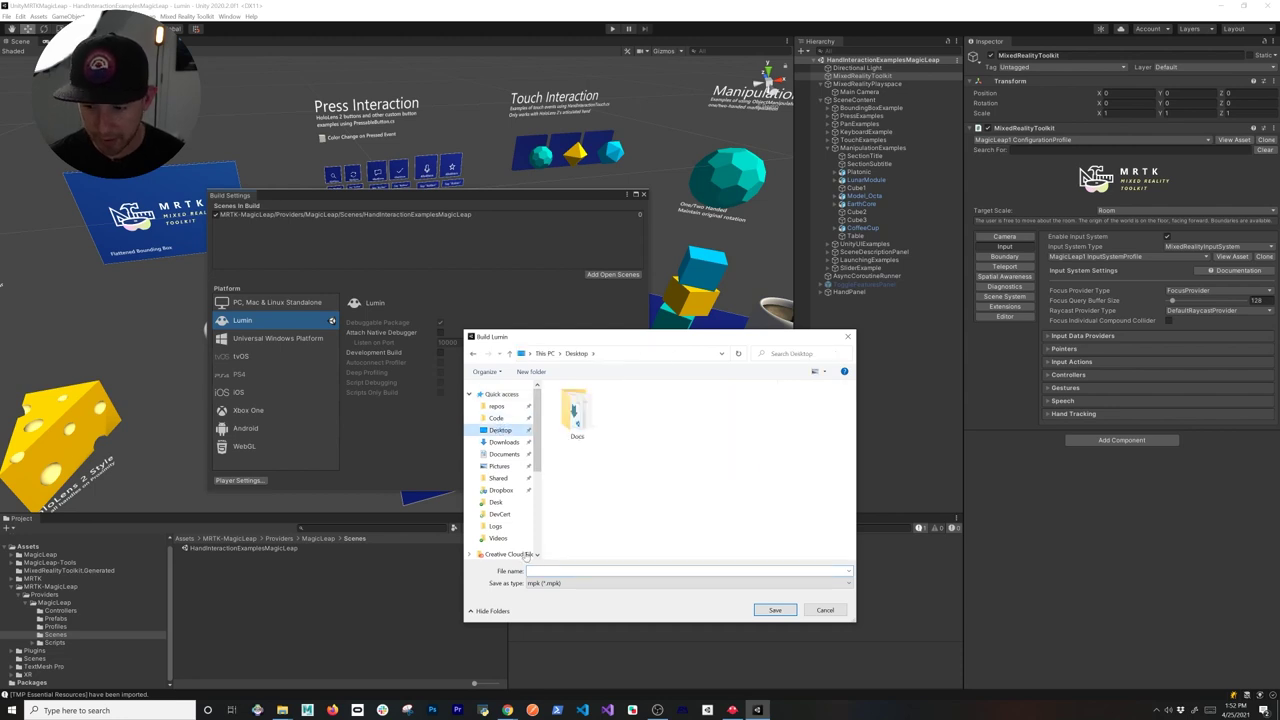
text(M)
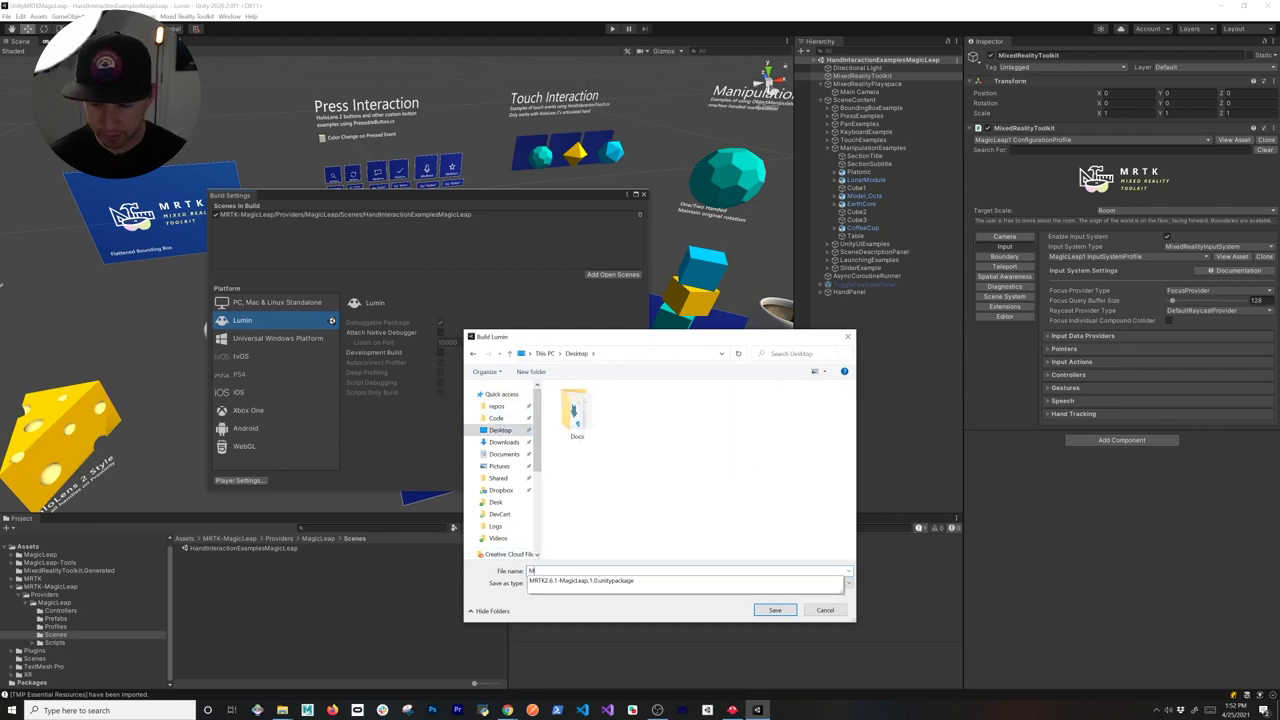
text(RT)
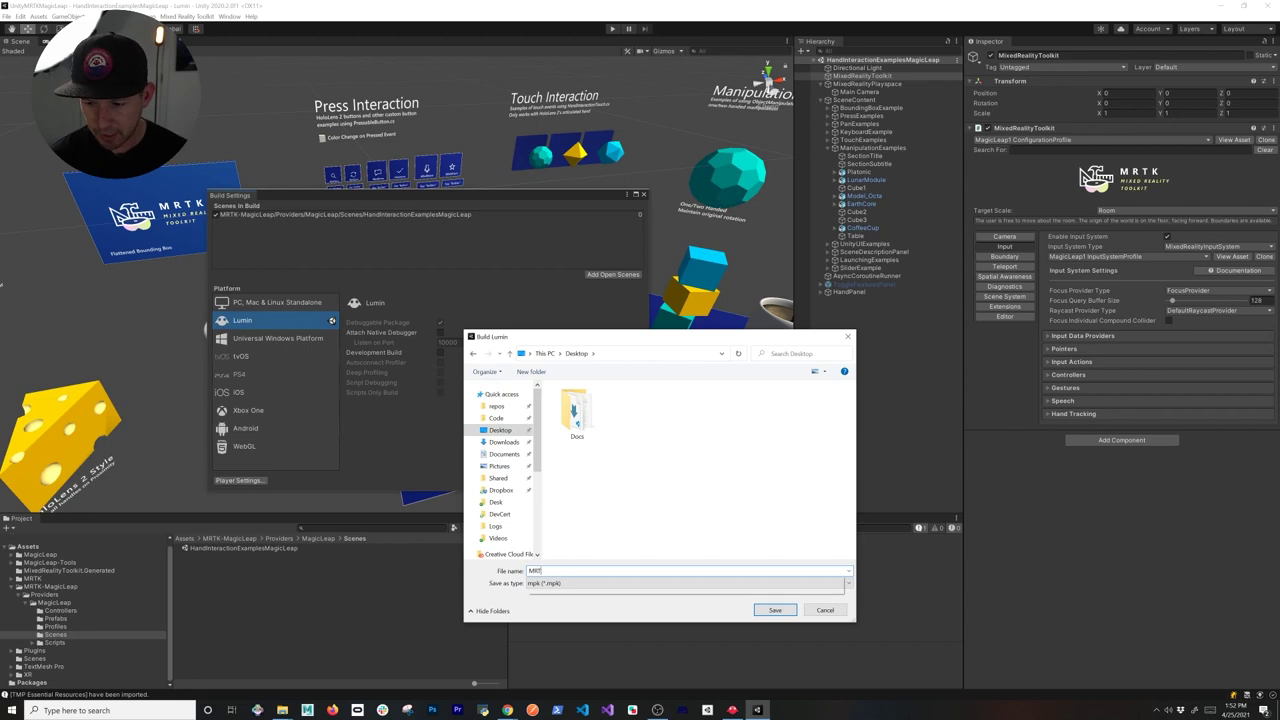
text(KM)
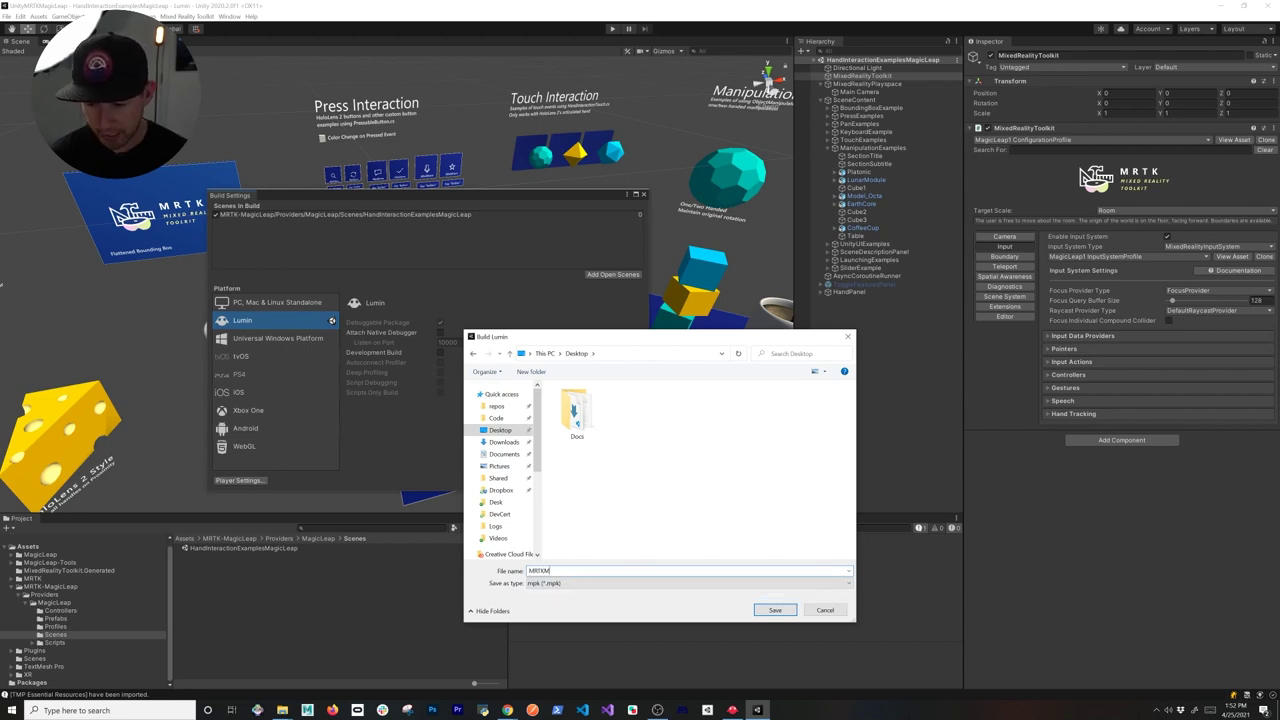
text(agicLeapDemo)
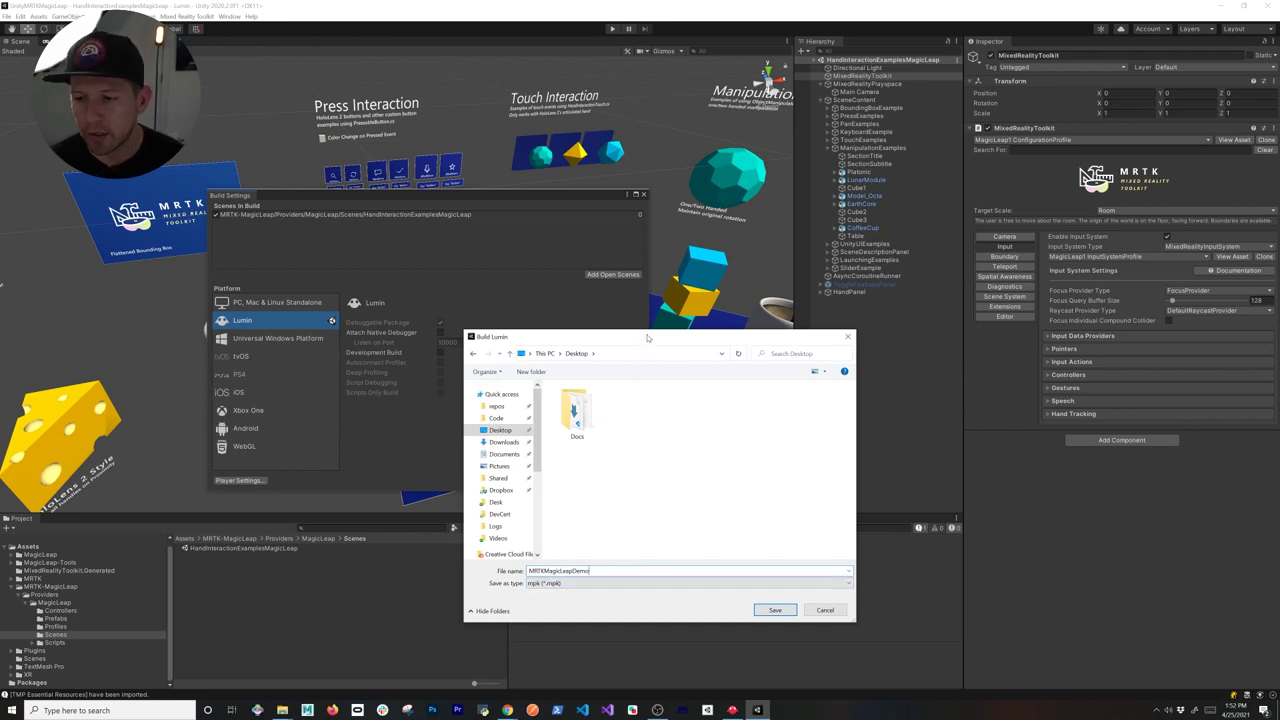
drag(646, 339, 649, 336)
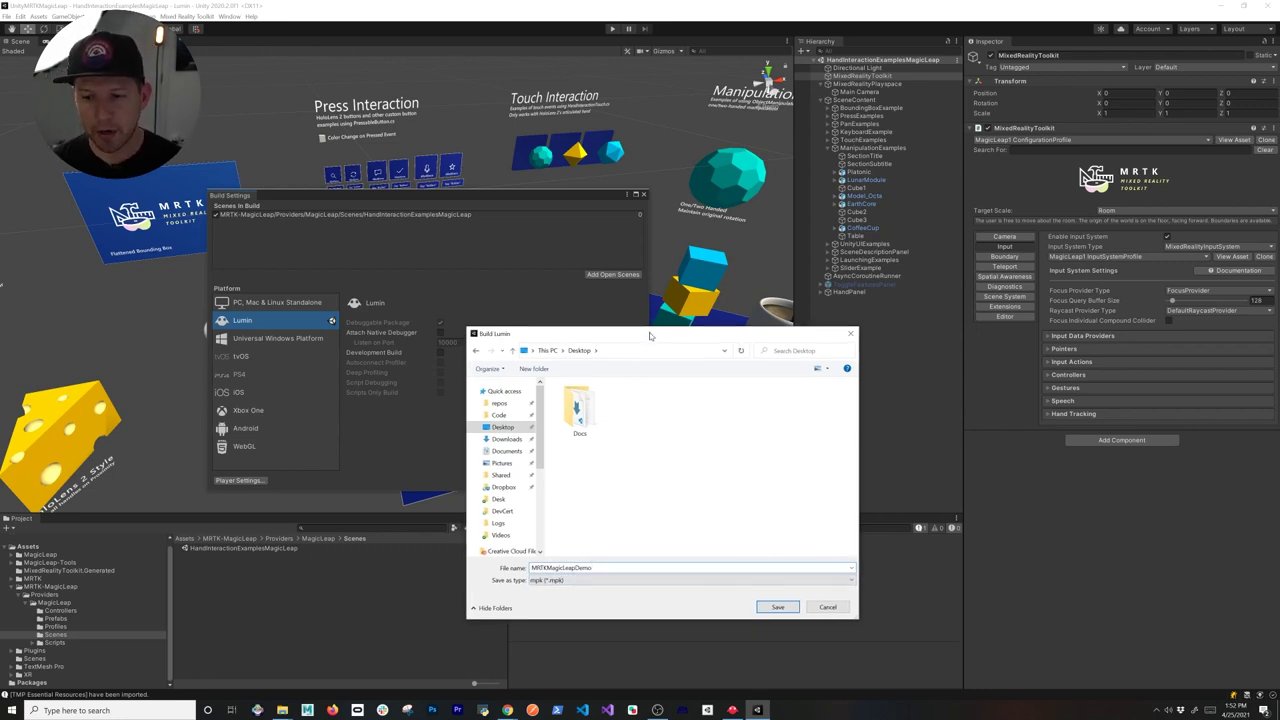